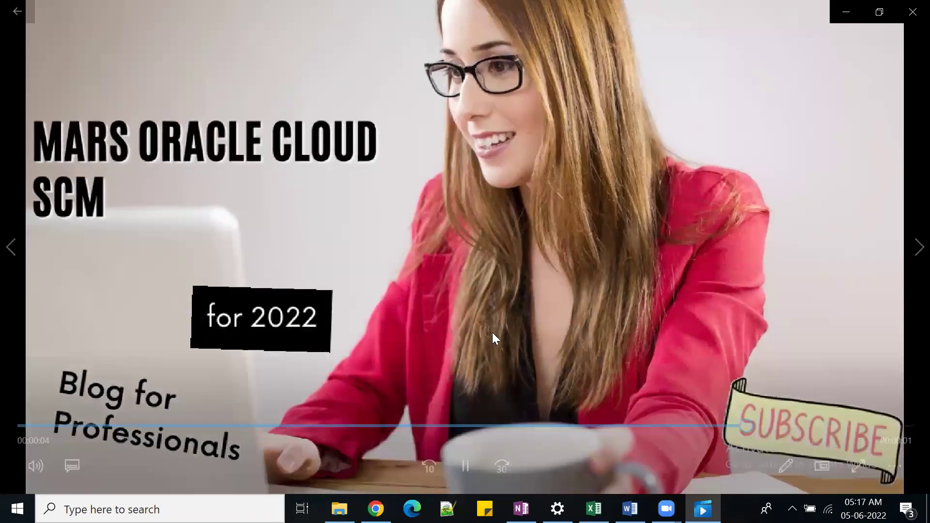
- Replay the intro video, close the player, and show the TAD-Transaction Account Definition OneNote page
left_click(466, 471)
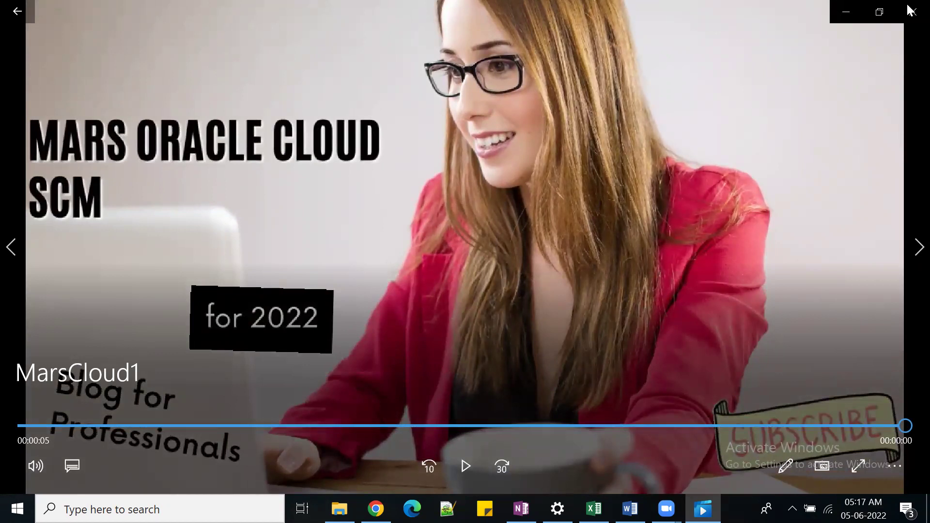
key("alt+F4")
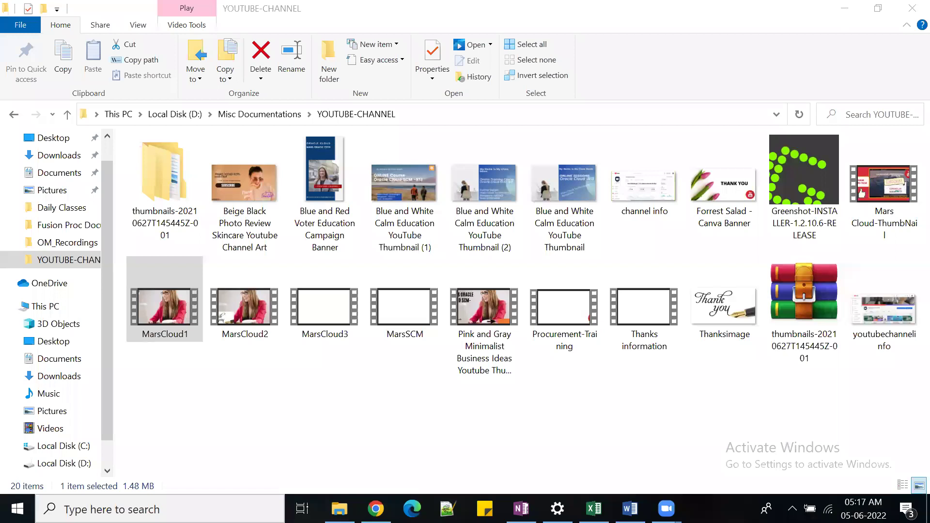
left_click(534, 477)
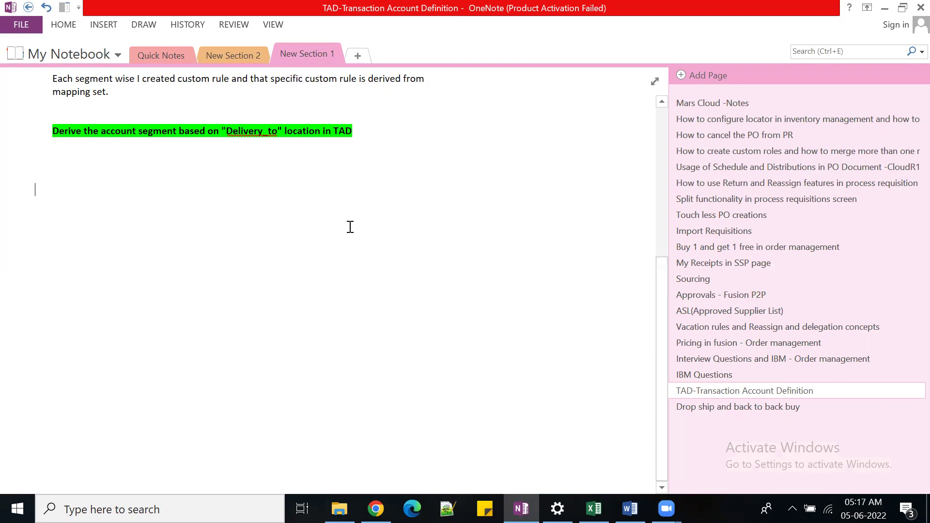
- Type the heading 'COA - 4 segements' in the note, followed by a blank line
type("COA - ")
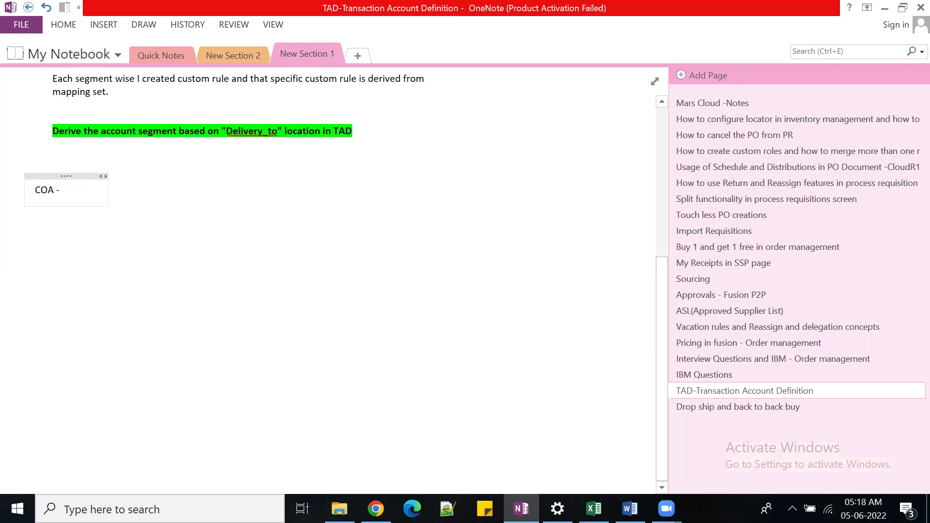
type("4 segee")
key("BackSpace")
key("BackSpace")
type("ements")
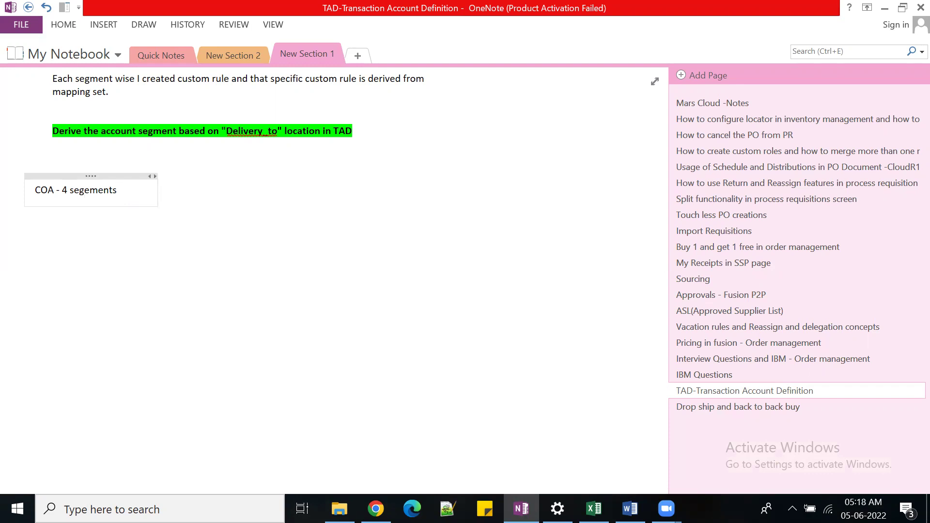
key("Return")
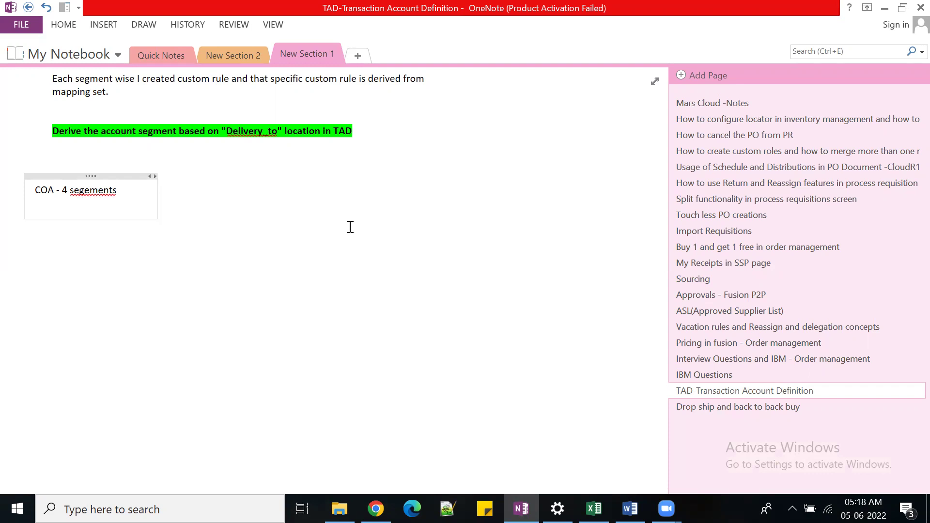
key("Return")
- List Company, Naturual account, Department and Inter company on separate lines
type("Company")
key("Return")
type("Naturu")
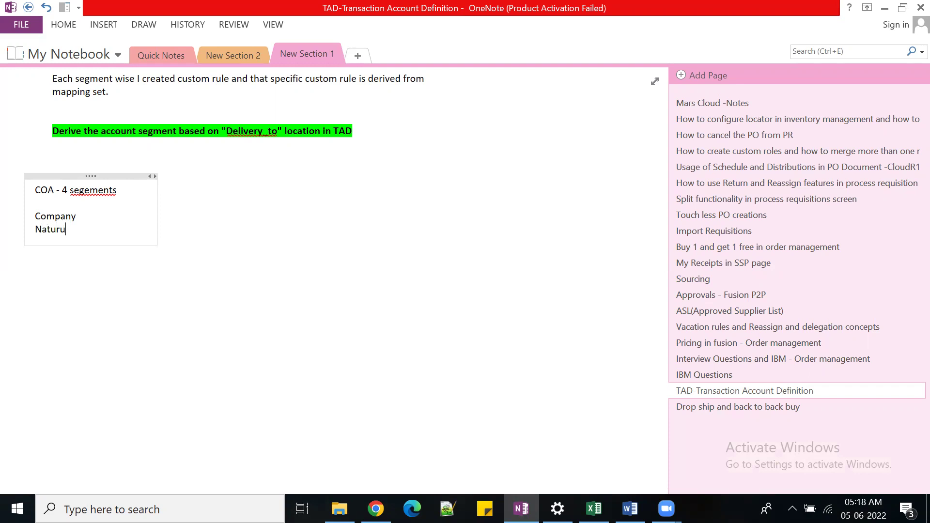
type("al account")
key("Return")
type("D")
key("BackSpace")
type("epar")
key("BackSpace")
type("rtment")
key("Return")
type("Inter compnay")
key("BackSpace")
key("BackSpace")
key("BackSpace")
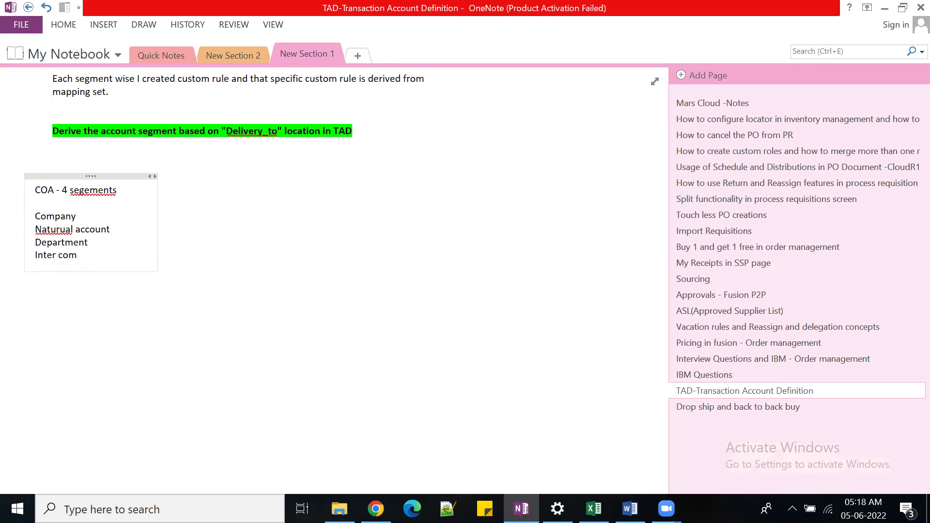
type("pany")
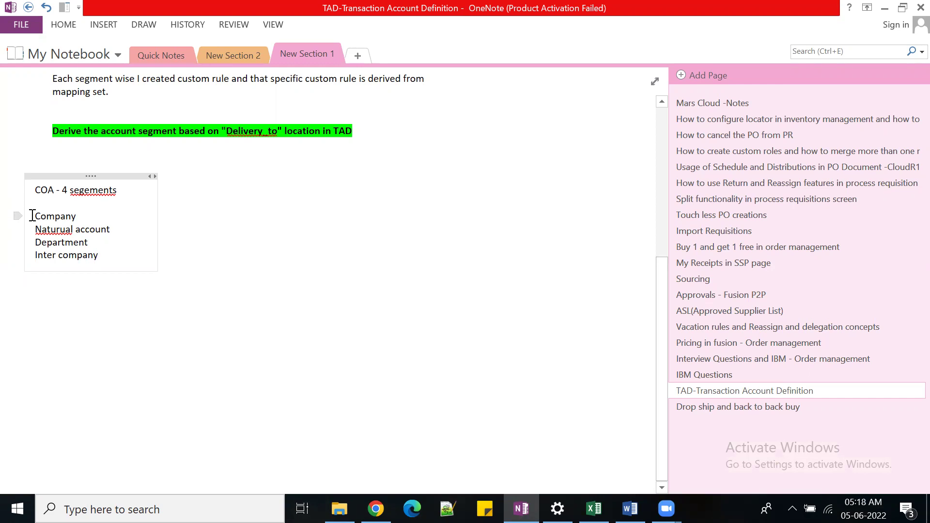
- Drag the COA note box wider so it spans about half the page
left_click_drag(90, 242, 21, 243)
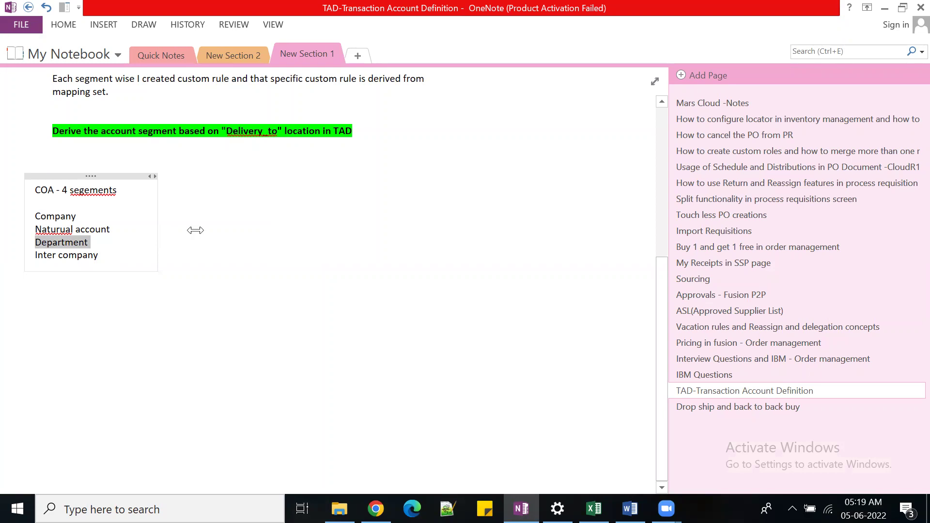
left_click_drag(195, 230, 524, 236)
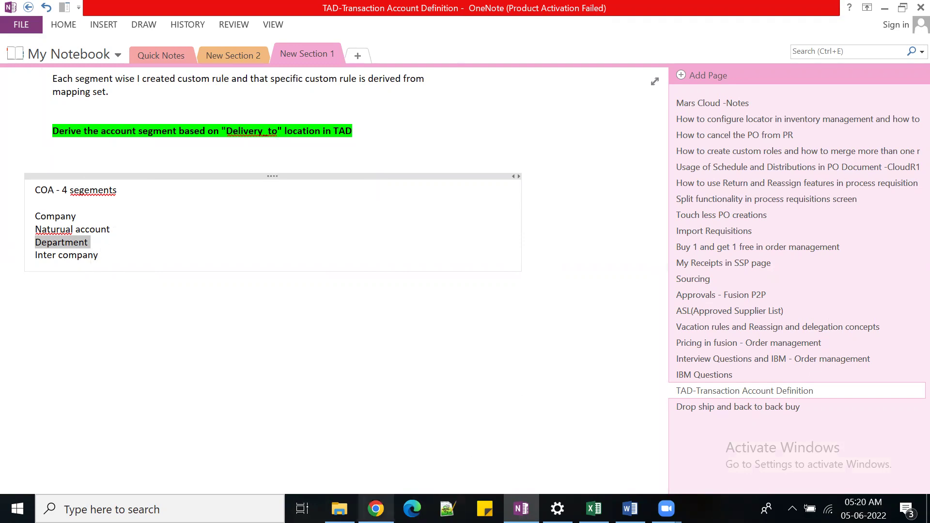
- Cancel the unfinished company mapping set and discard its unsaved changes
left_click(377, 454)
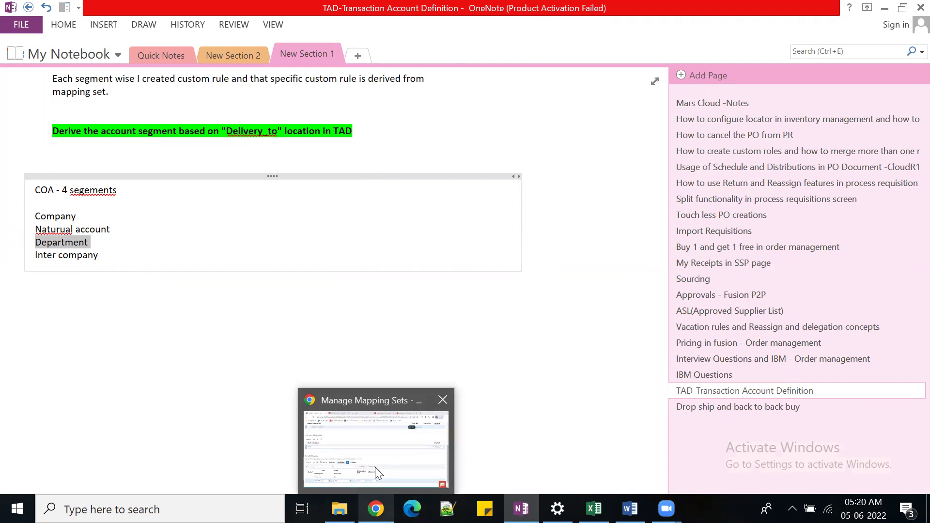
scroll(891, 390, "up", 5)
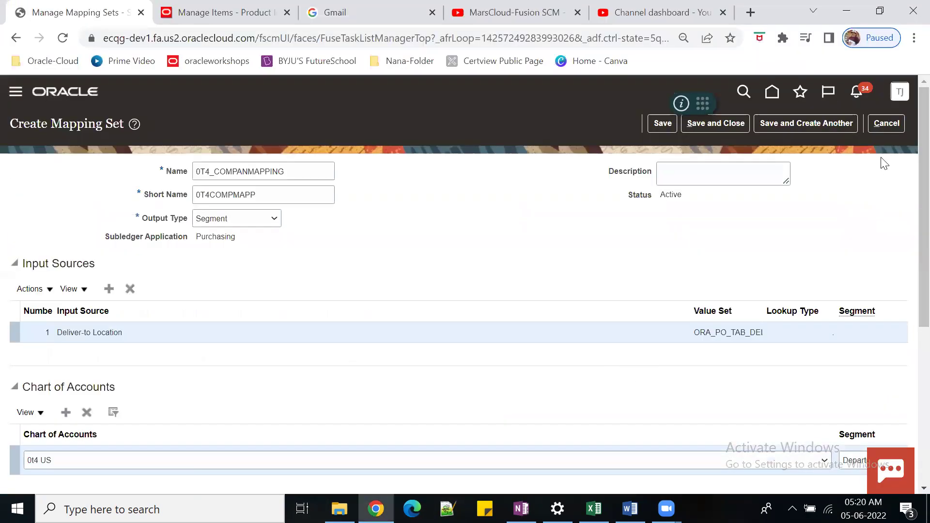
left_click(892, 129)
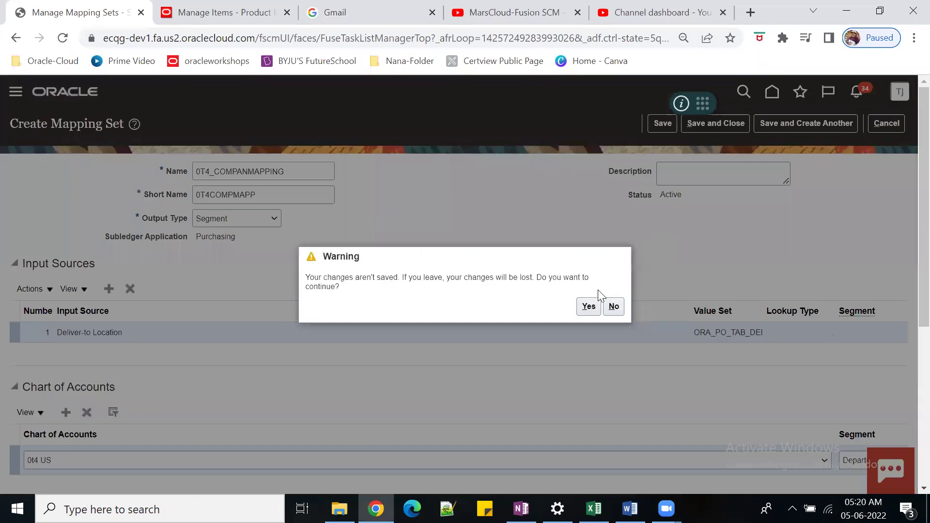
left_click(590, 306)
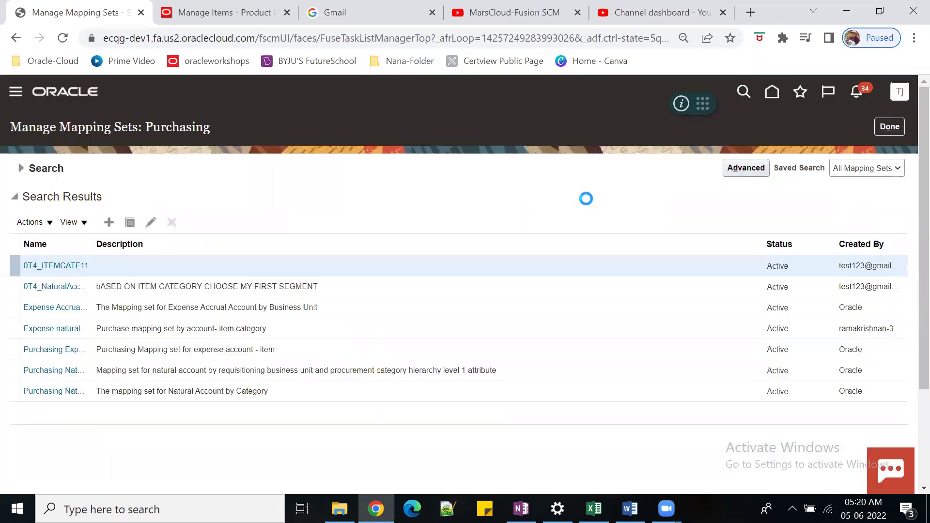
- From Procurement Transaction Account Rules, open Manage Mapping Sets and create a new set
left_click(889, 126)
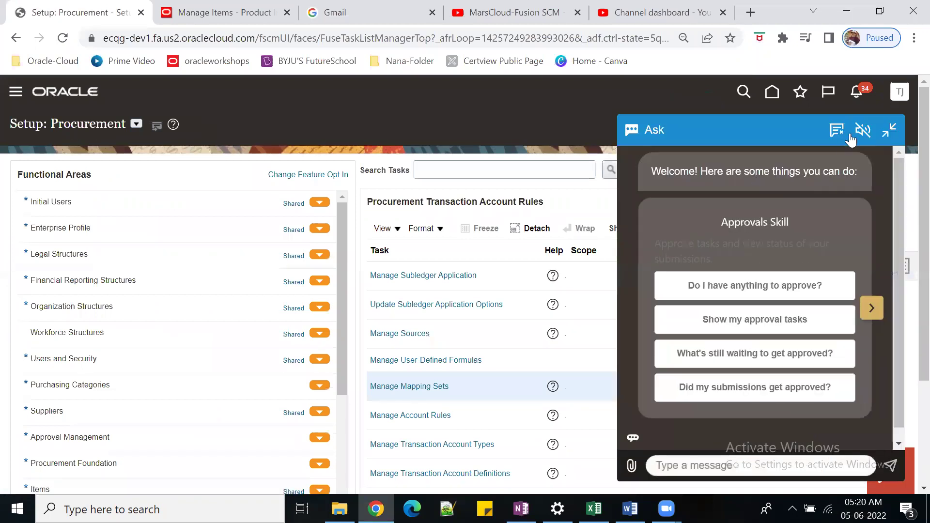
left_click(884, 135)
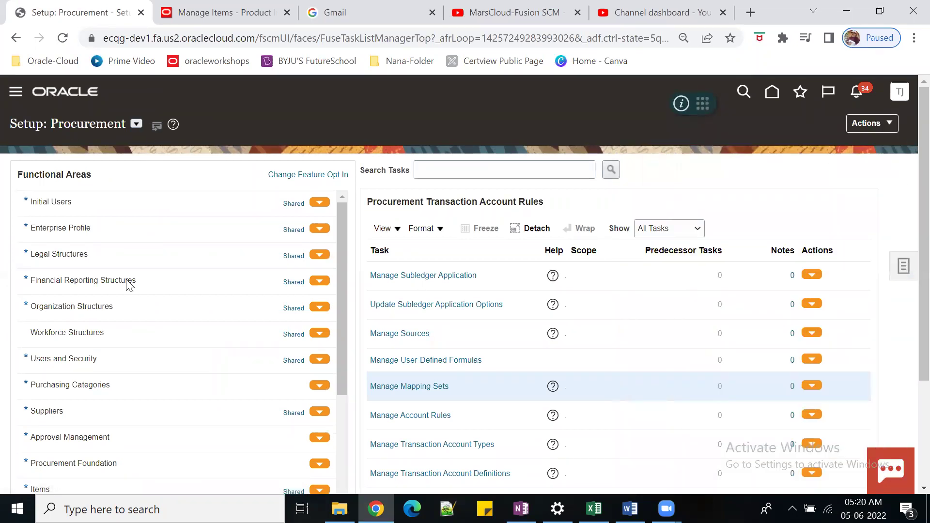
left_click(115, 456)
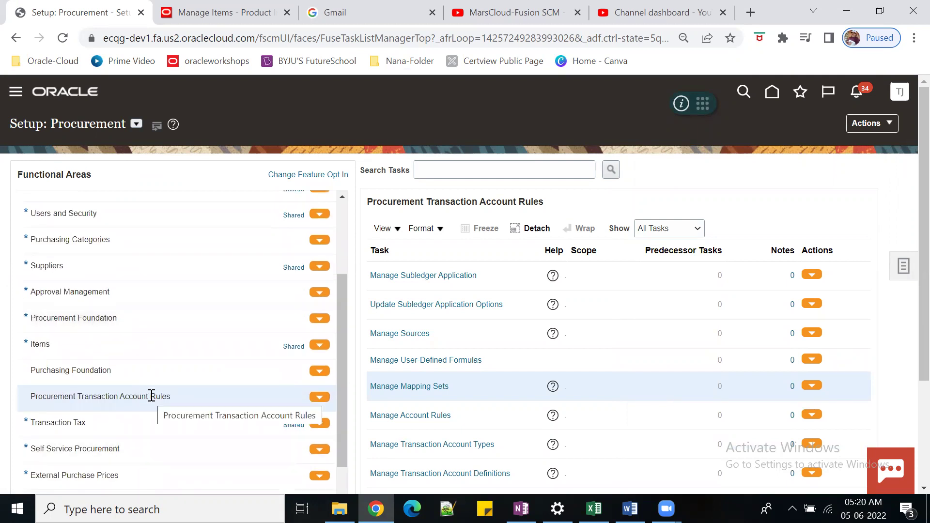
left_click(409, 386)
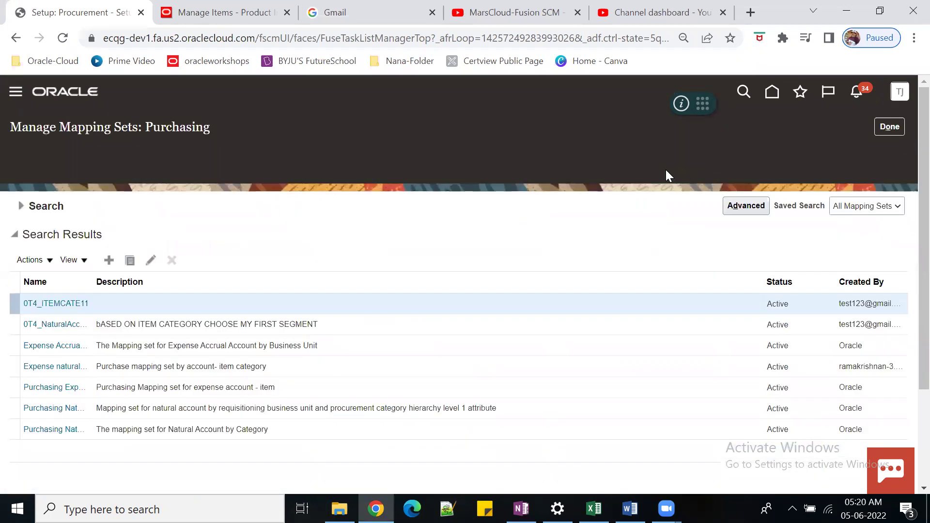
left_click(888, 132)
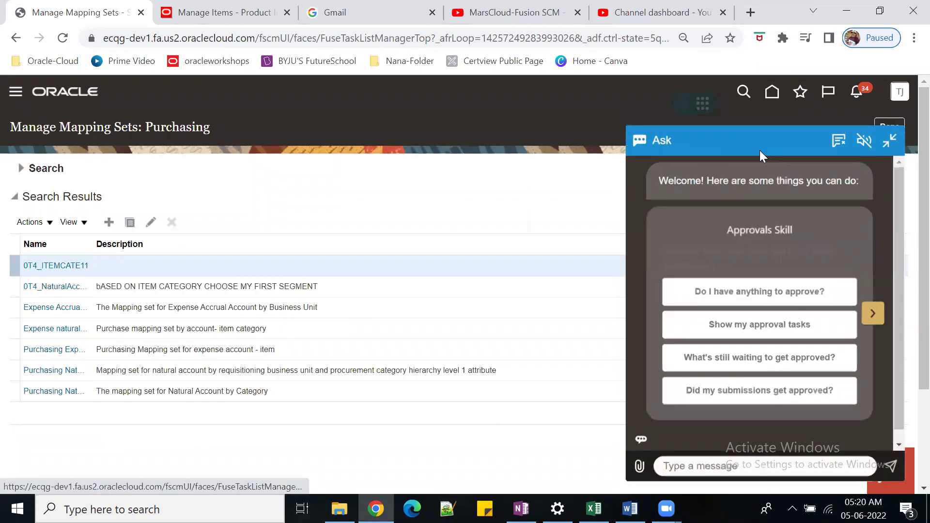
left_click(106, 225)
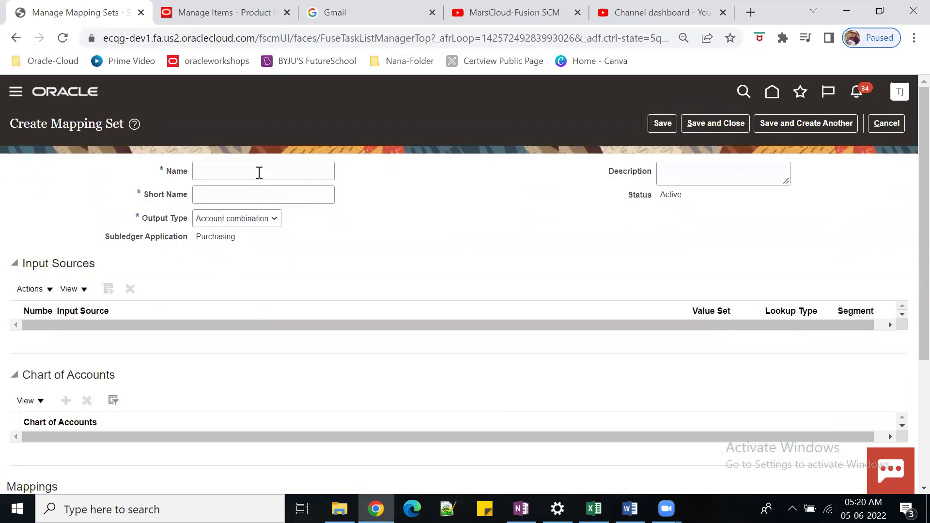
- Enter the name 0t4_Delivery_to_location and begin the short name
left_click(258, 172)
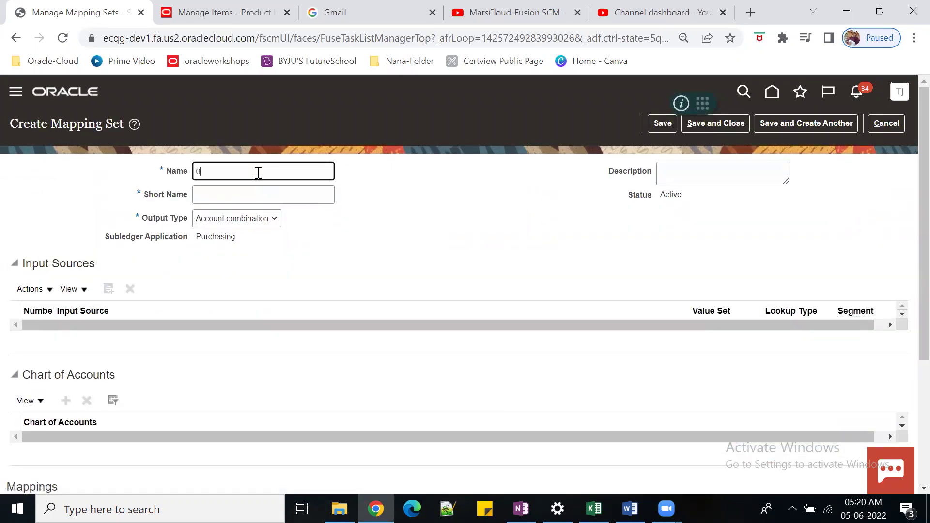
type("0t4_")
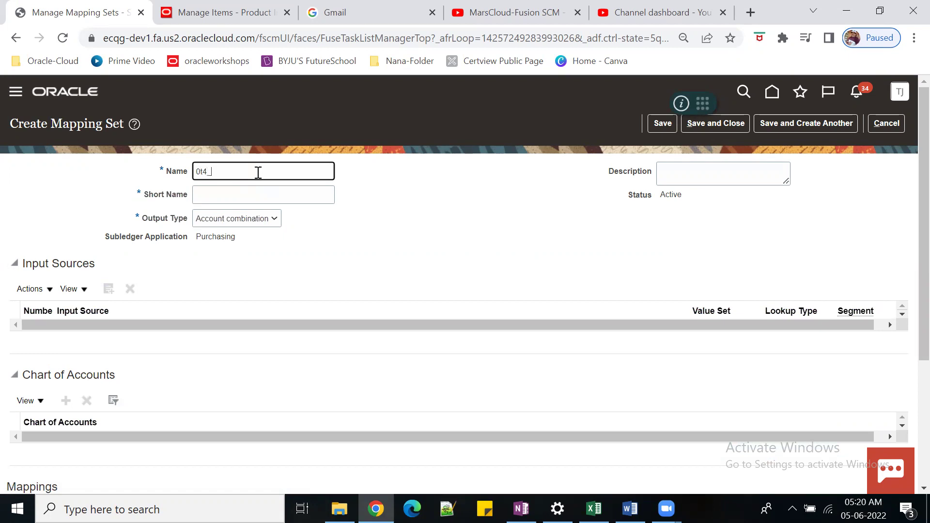
type("Delivery_to_location")
key("Tab")
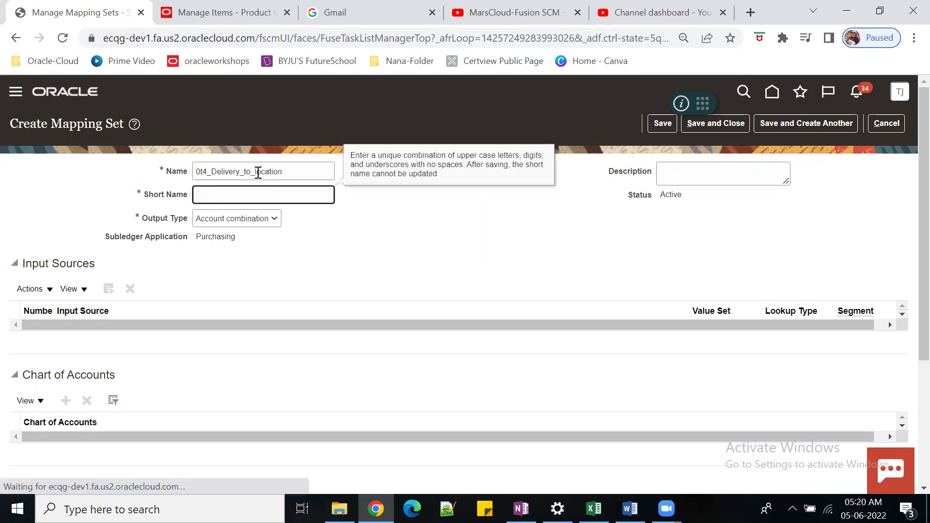
type("0t4DELIVERYLOC")
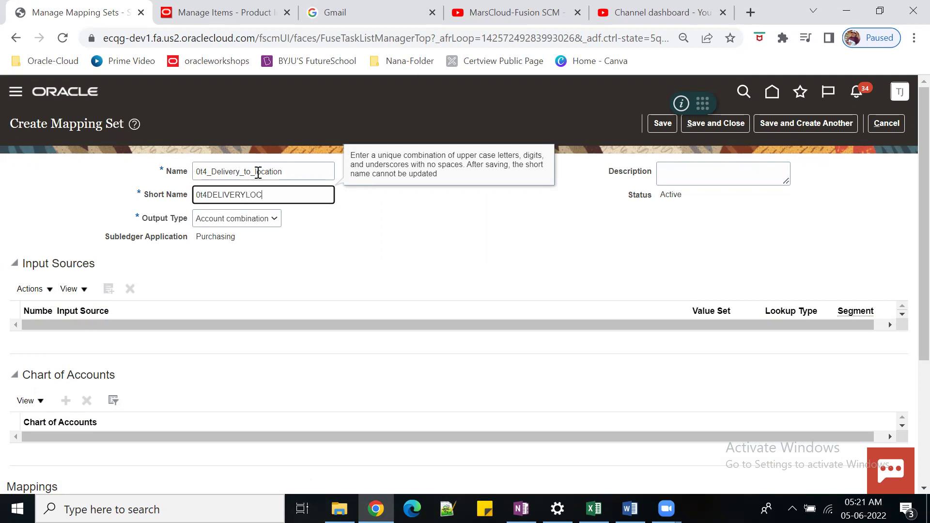
key("Tab")
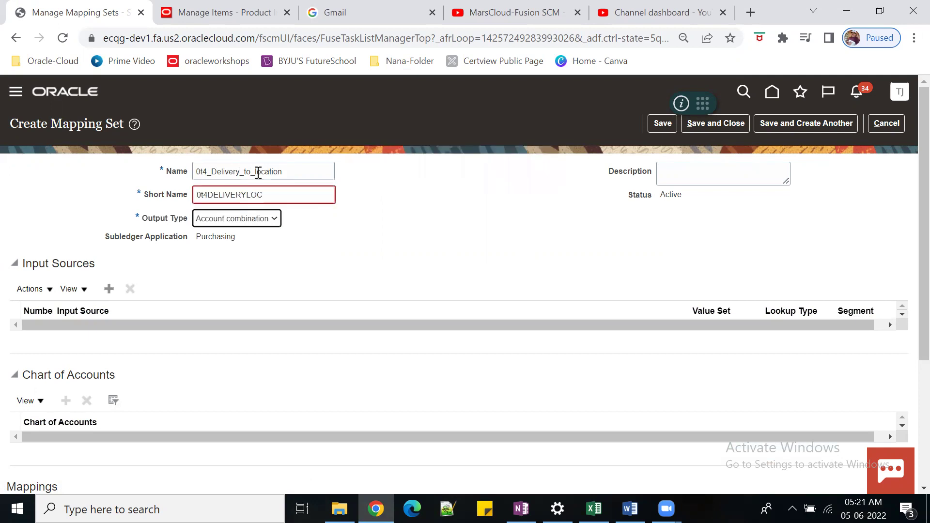
- Correct the short name to 0T4_DELIVERY
left_click(270, 190)
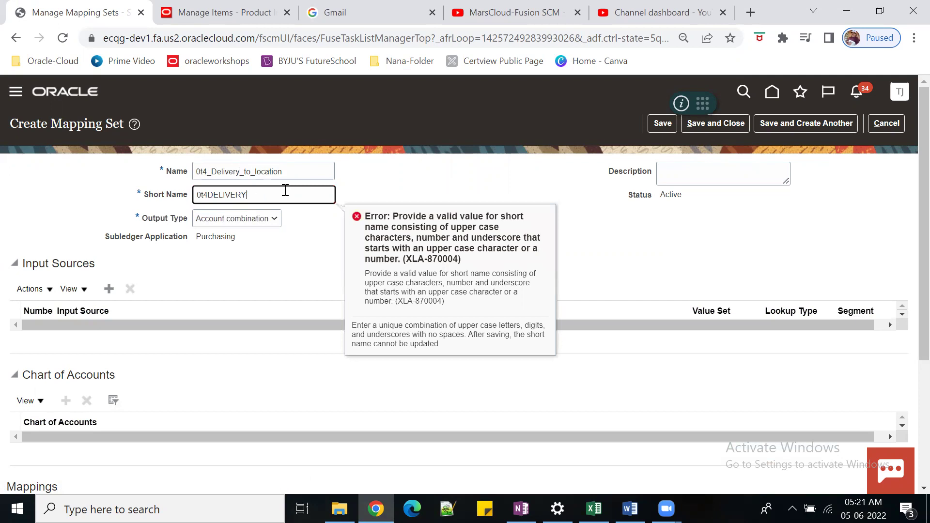
key("Tab")
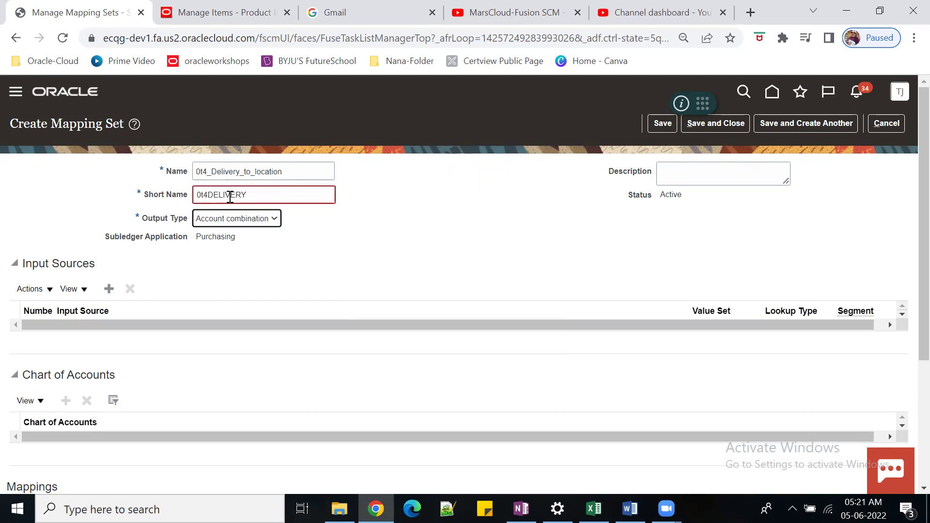
left_click(208, 195)
type("_")
key("Tab")
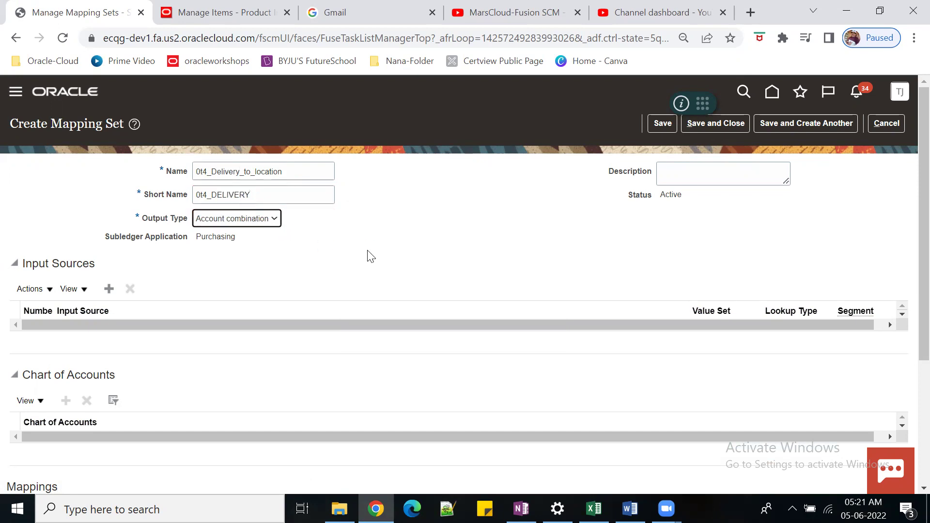
left_click(282, 197)
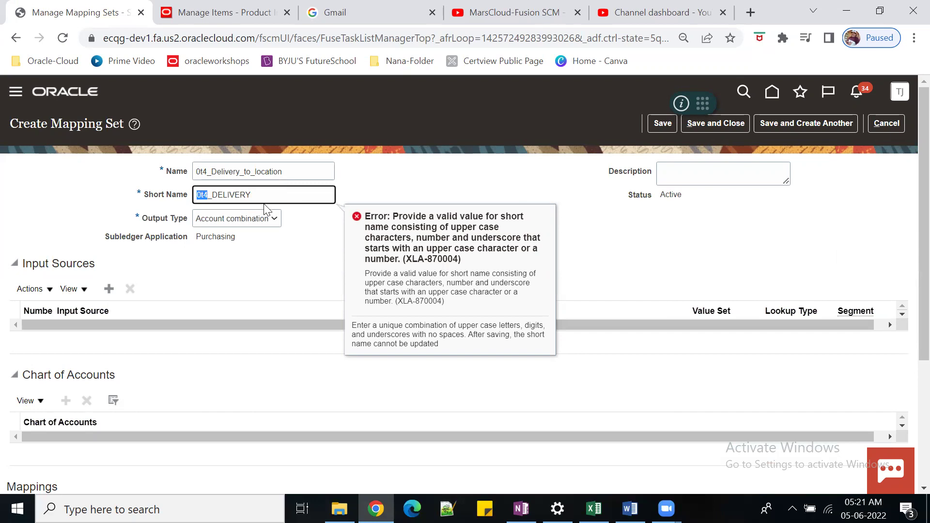
left_click(206, 195)
type("4")
key("Tab")
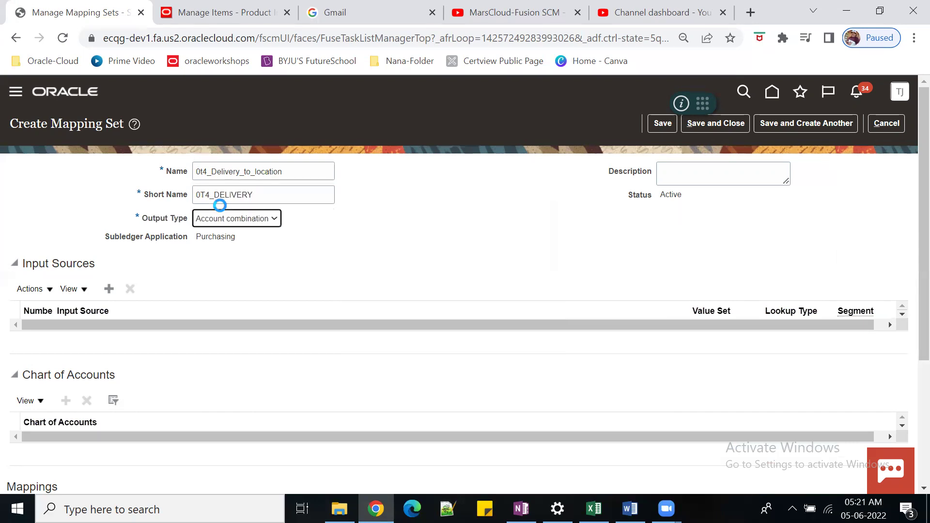
- Set the output type to Segment and start adding an input source
left_click(274, 220)
left_click(255, 241)
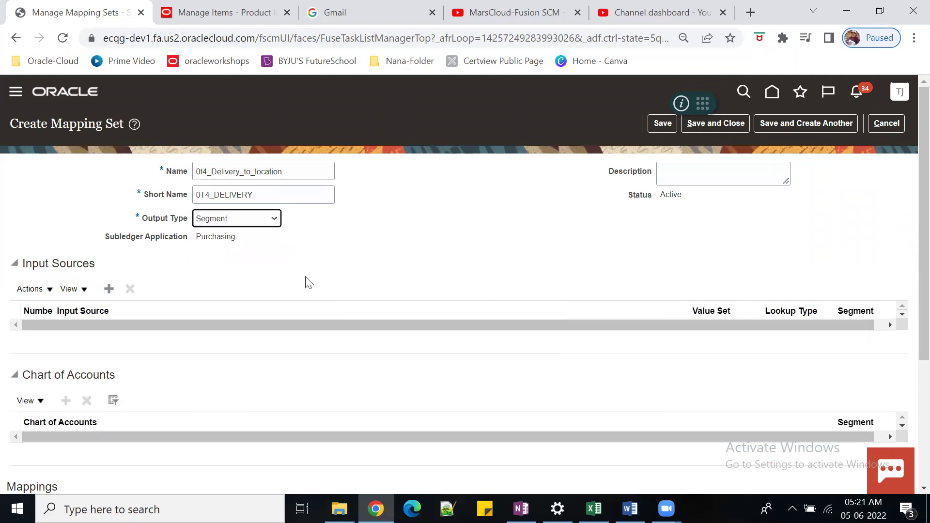
left_click(115, 287)
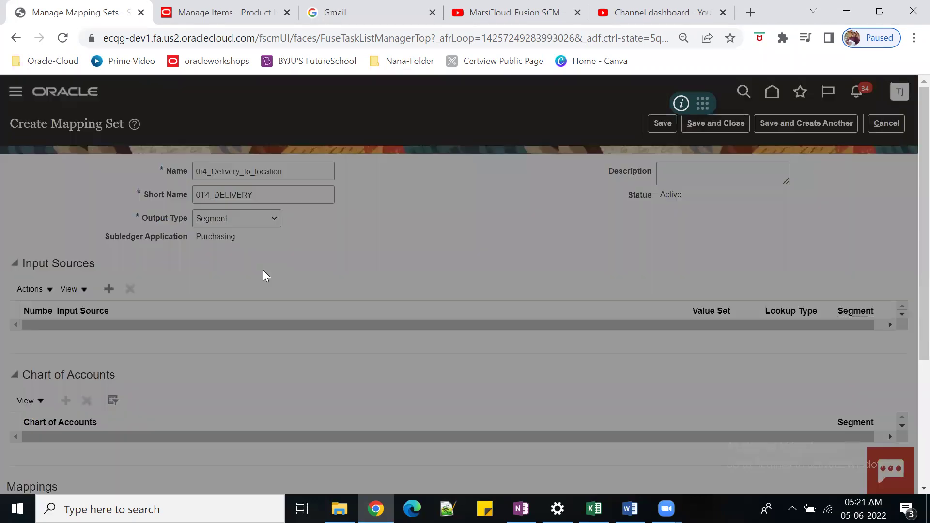
left_click(432, 270)
type("DELI")
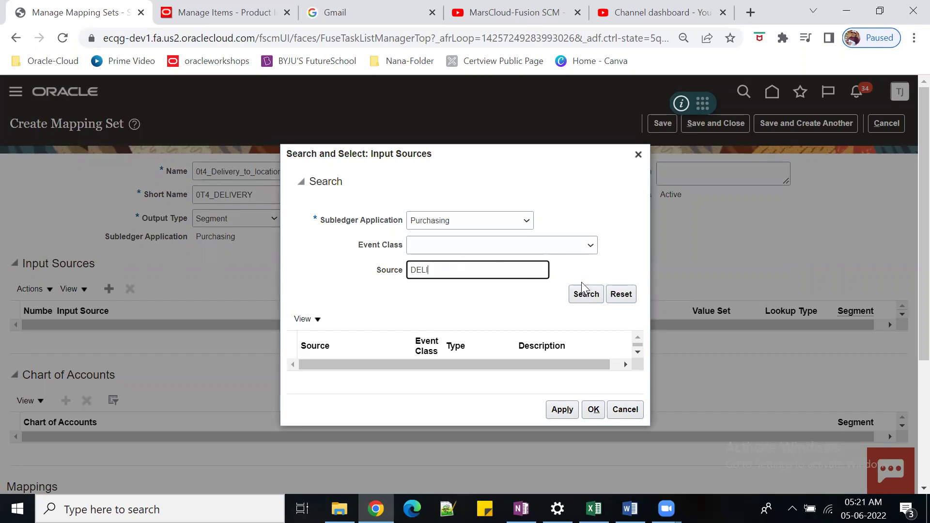
- Search sources for DELI and add Purchasing Deliver-to Location as the input source
left_click(585, 294)
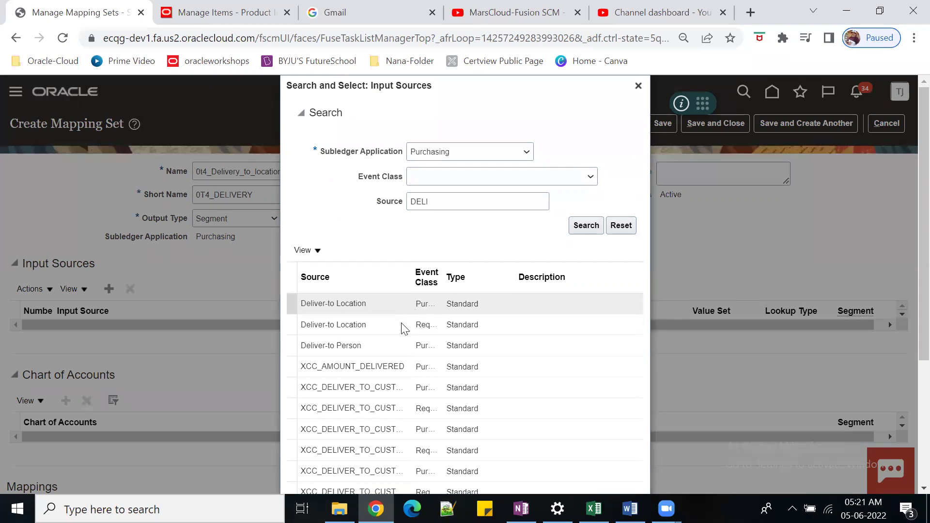
left_click(373, 303)
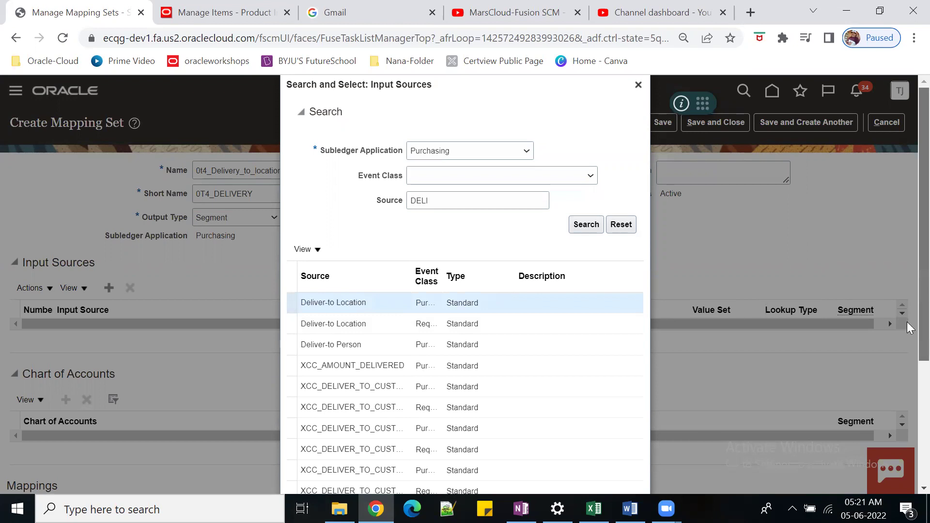
scroll(906, 321, "down", 4)
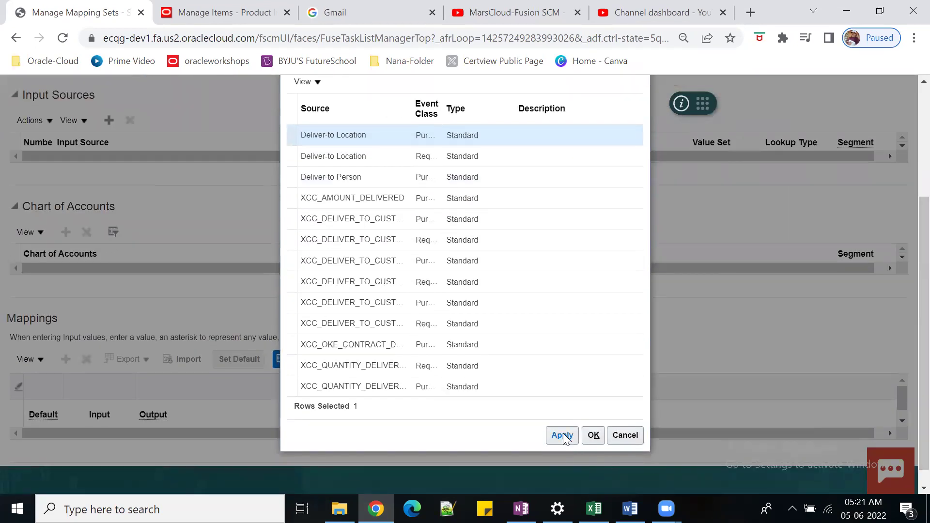
left_click(561, 434)
left_click(593, 434)
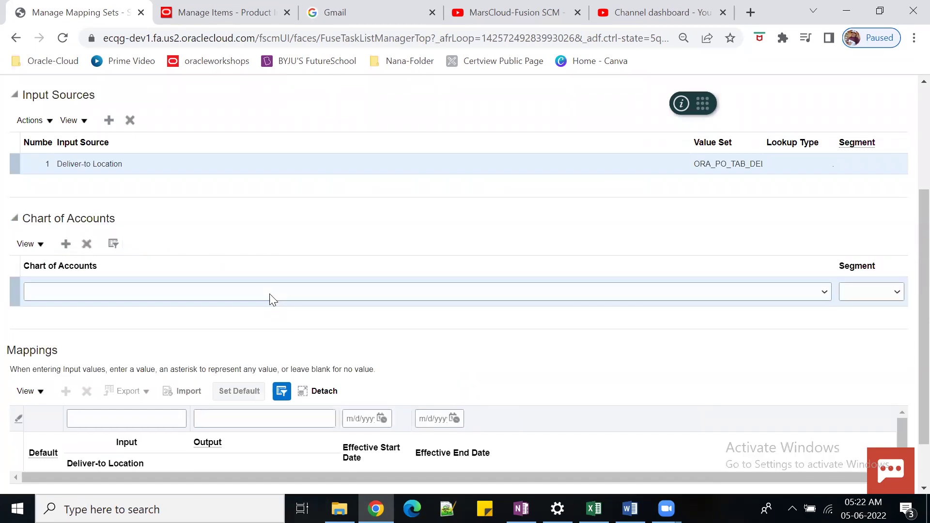
- Choose chart of accounts 0t4 US with Department as the output segment
left_click(825, 293)
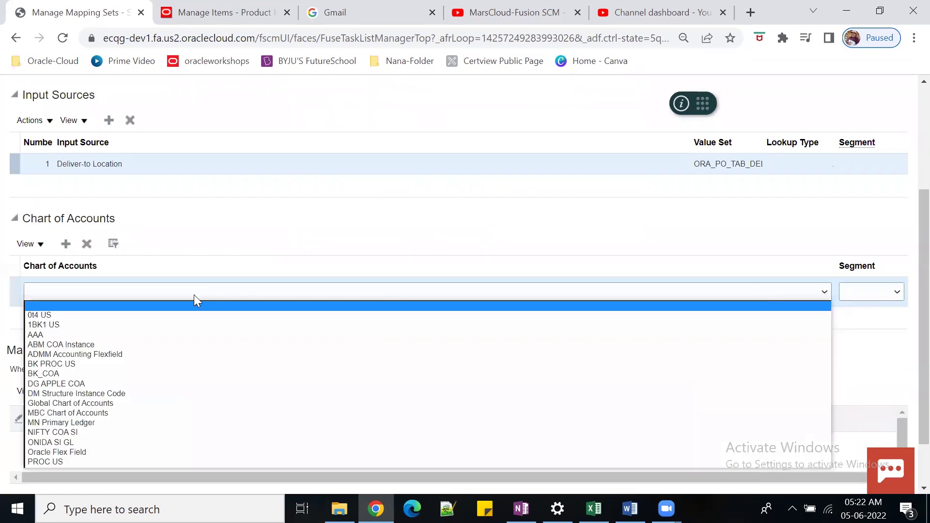
left_click(178, 316)
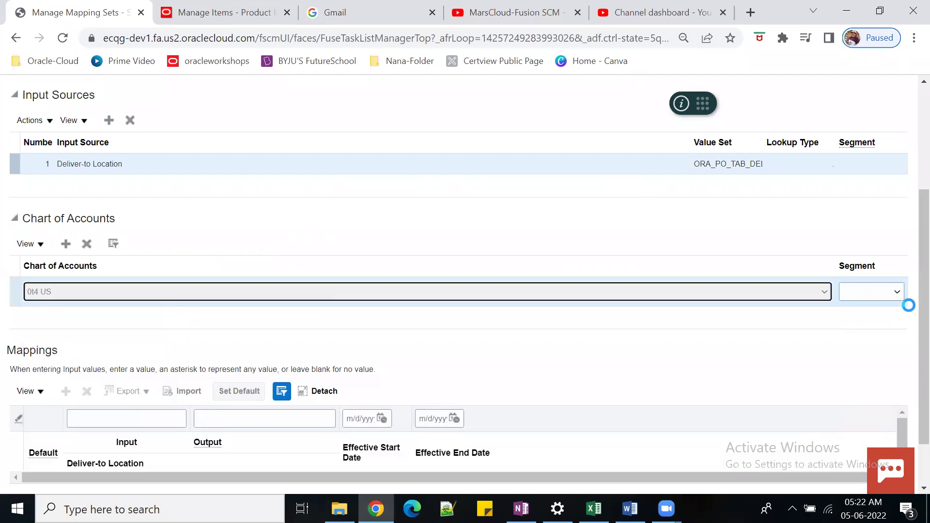
left_click(896, 293)
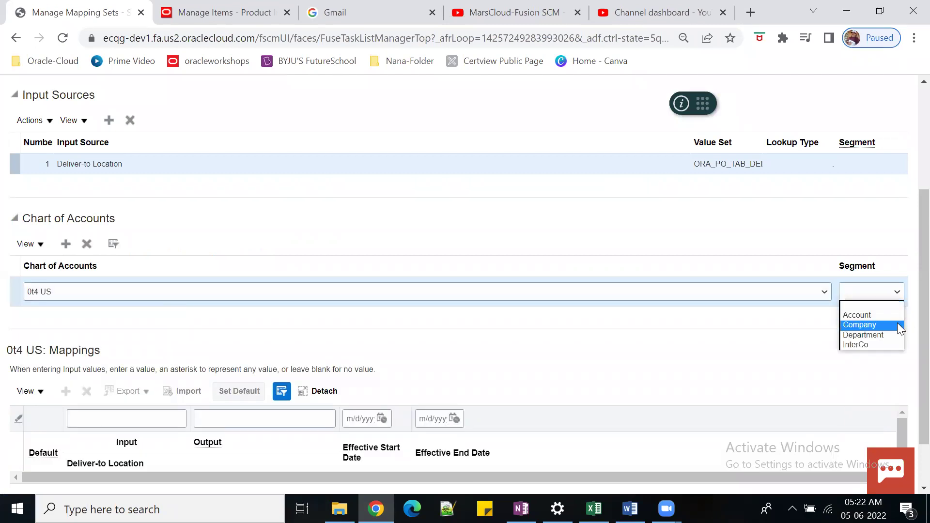
left_click(882, 334)
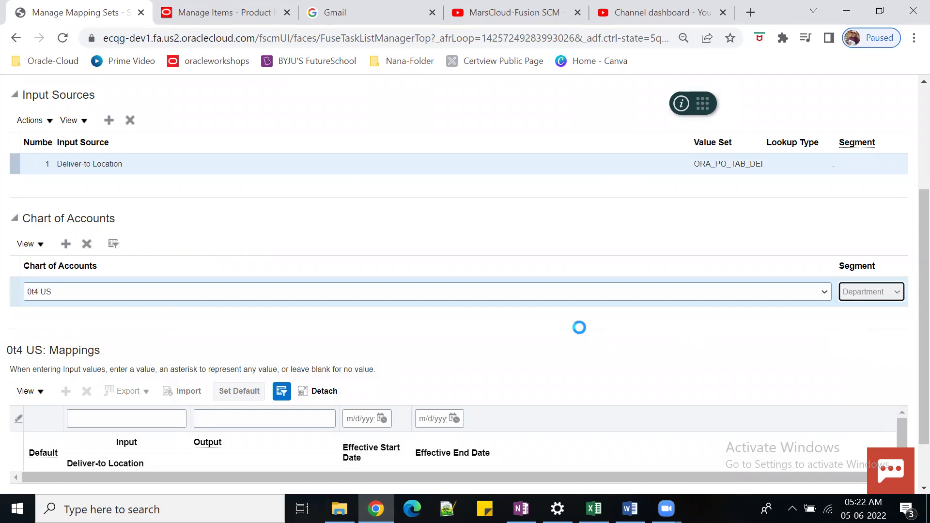
- Add mapping rows 0T14_Loc_0 → 210 and 0T14_SPLIT_LOC → 300
left_click(64, 394)
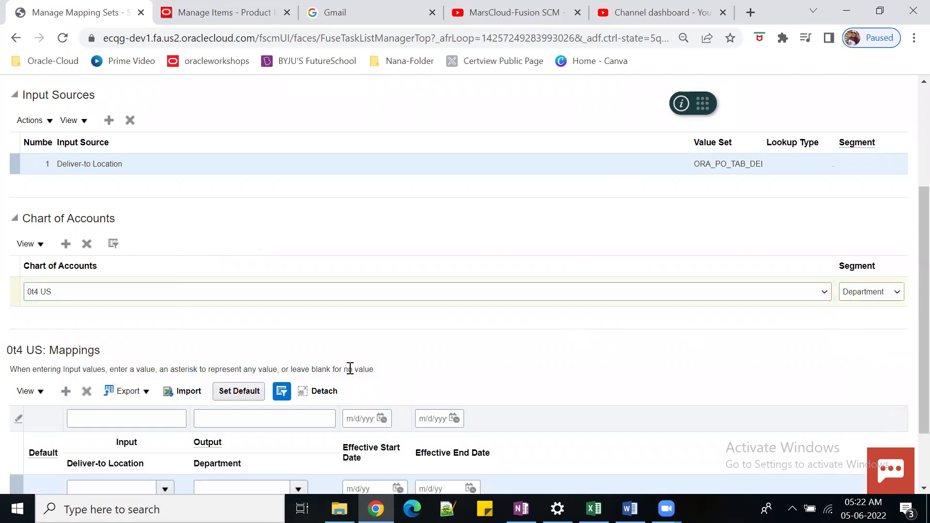
left_click(164, 407)
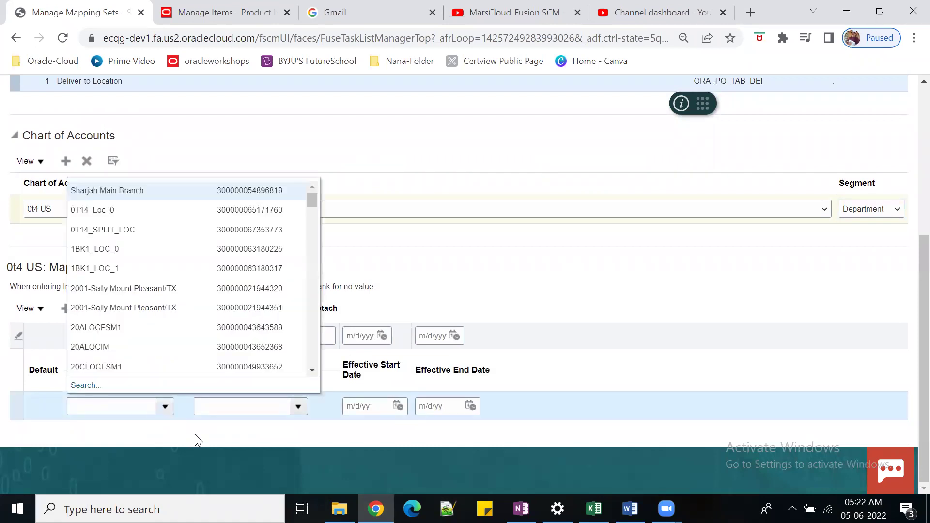
left_click(117, 208)
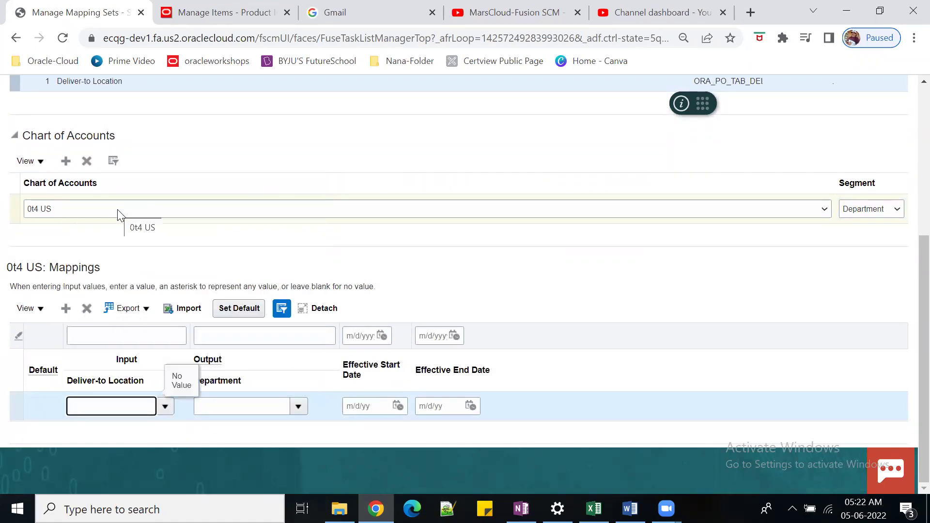
type("0T14_Loc_0")
left_click(298, 406)
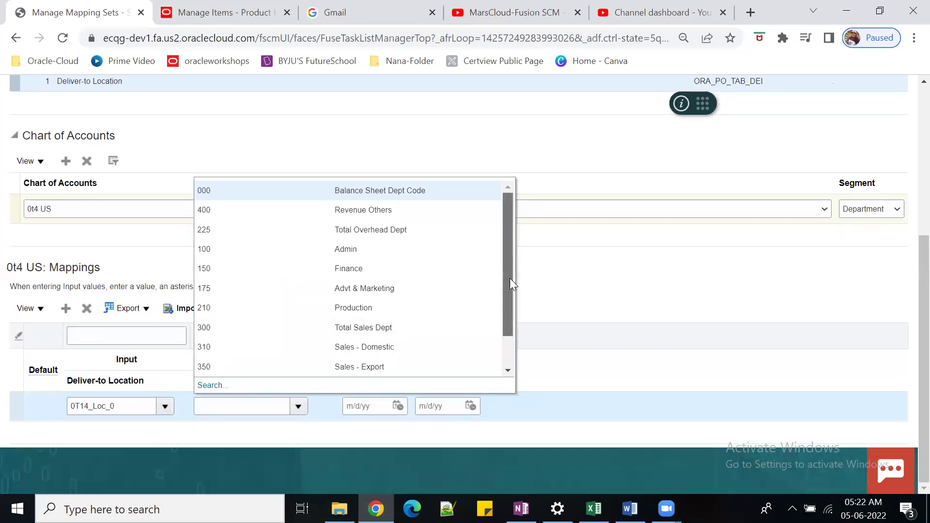
left_click_drag(509, 278, 509, 309)
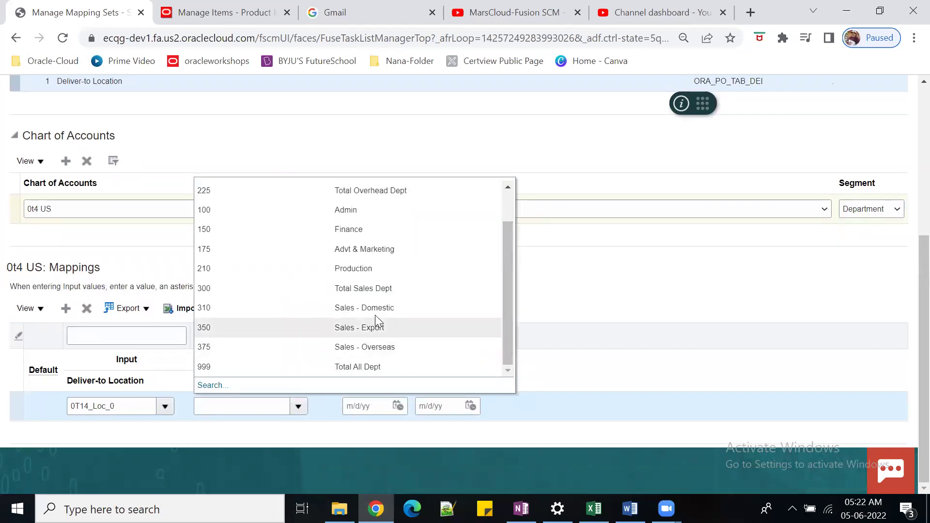
left_click(372, 269)
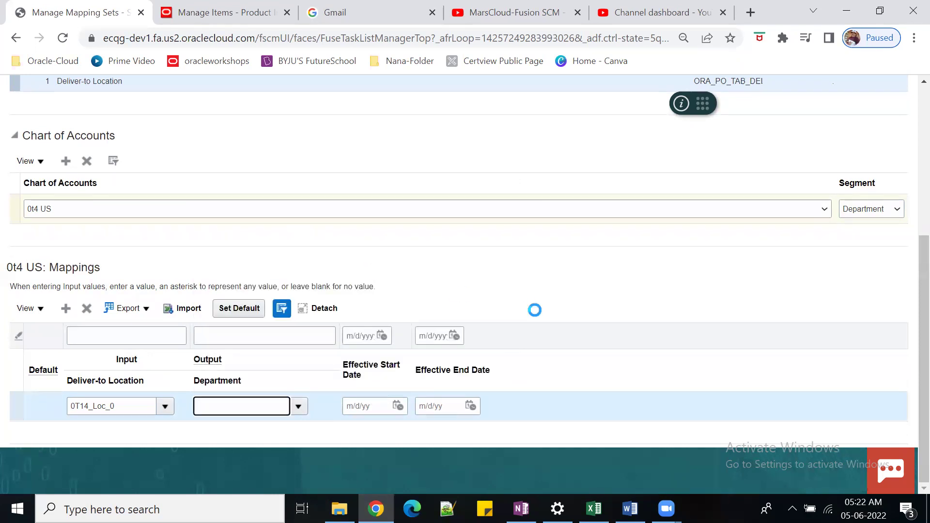
type("210")
left_click(65, 308)
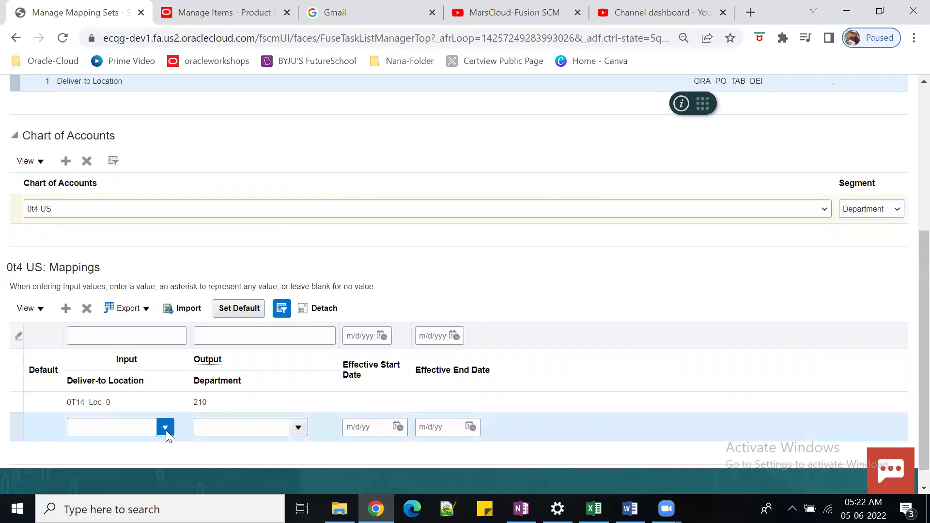
left_click(165, 428)
left_click(162, 250)
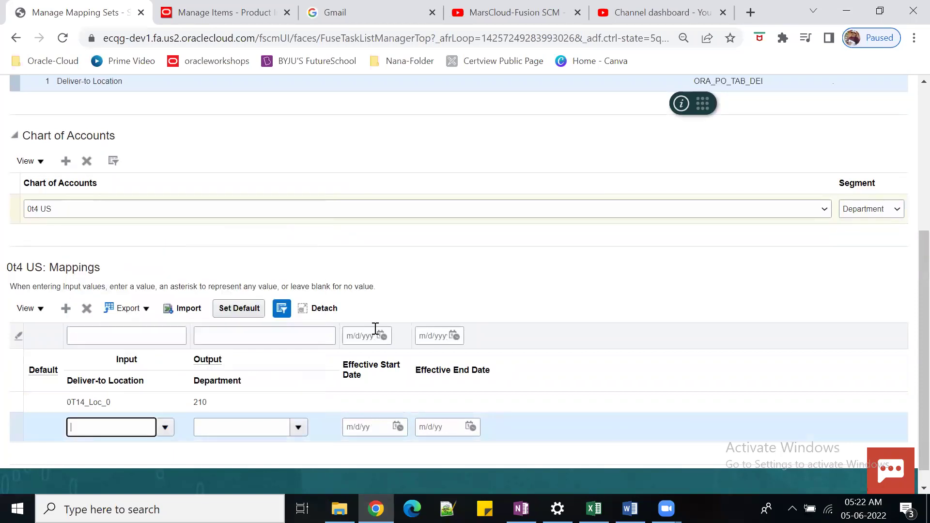
type("0T14_SPLIT_LOC")
left_click(299, 427)
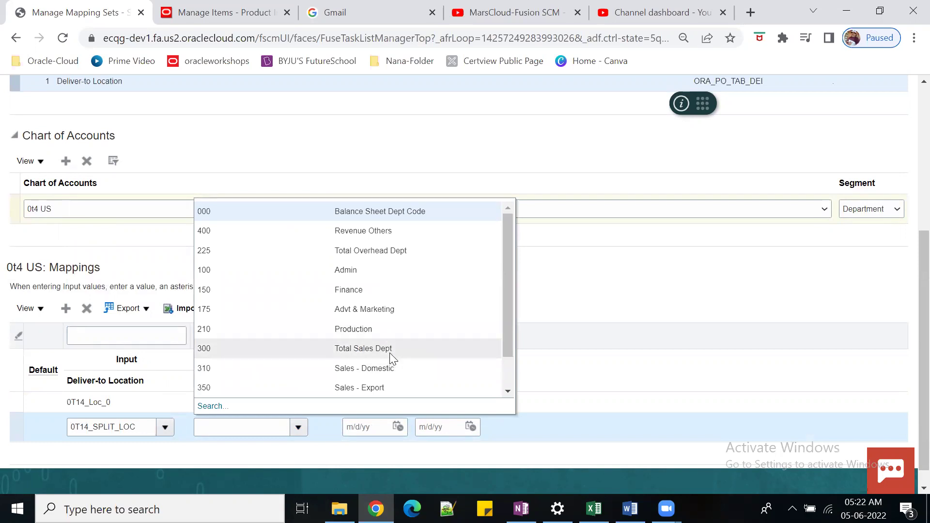
key("Escape")
type("300")
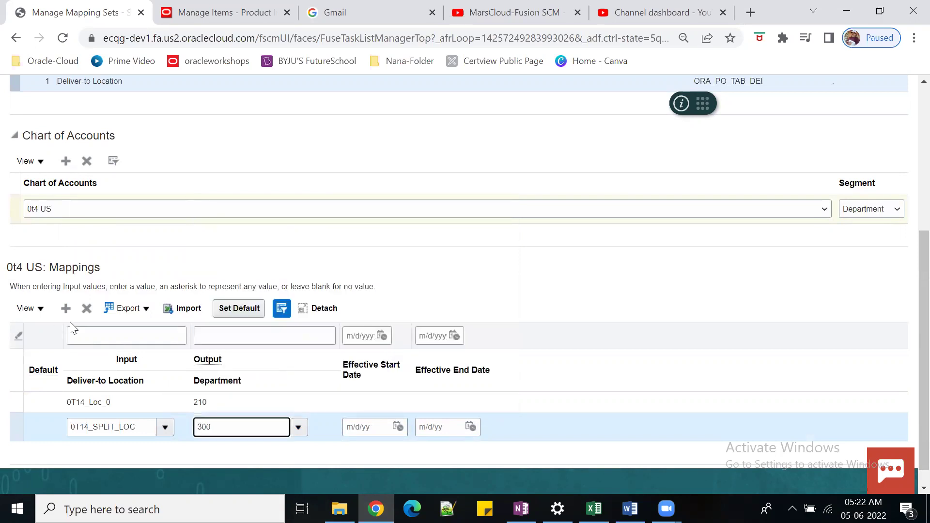
- Add a blank-location row mapped to 999 and make it the default
left_click(66, 308)
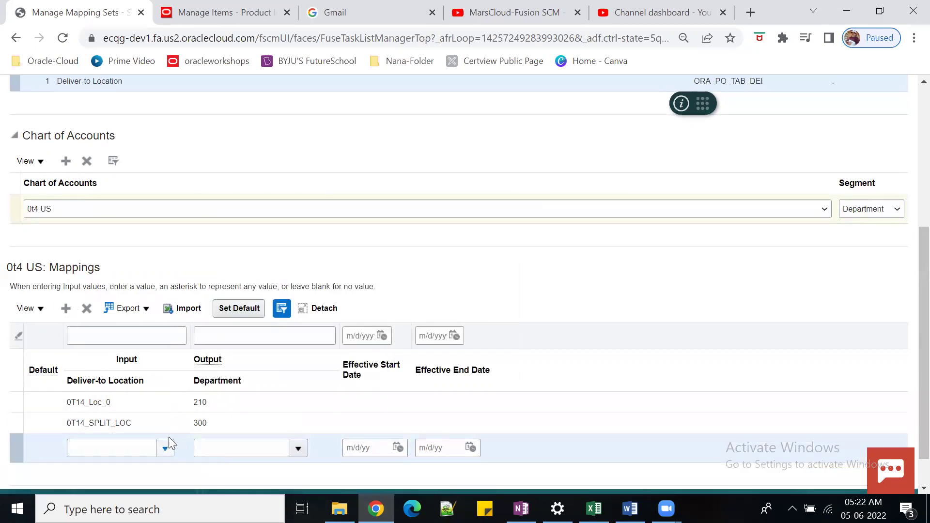
left_click(165, 448)
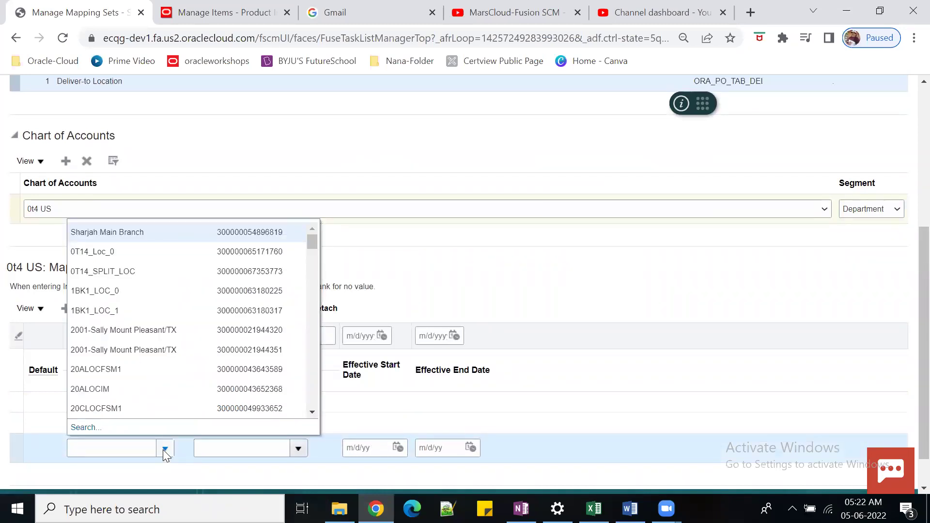
left_click(516, 295)
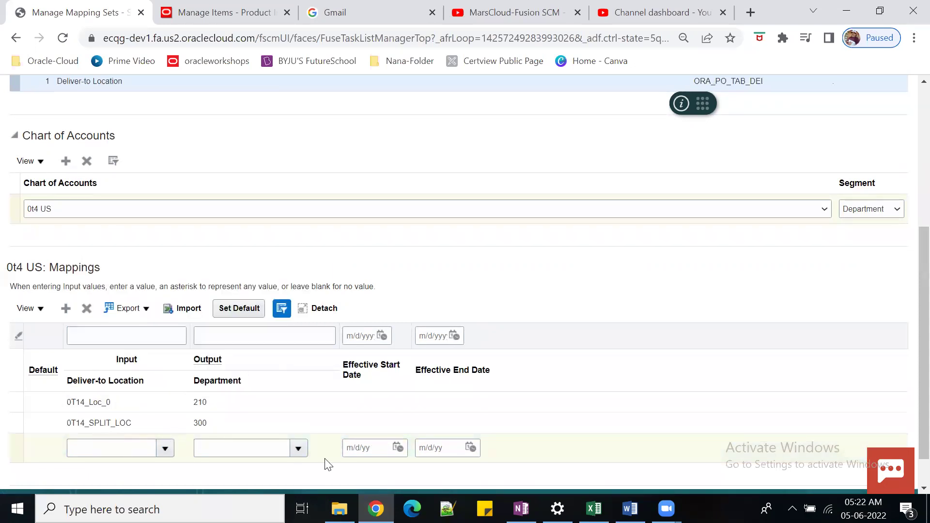
left_click(299, 448)
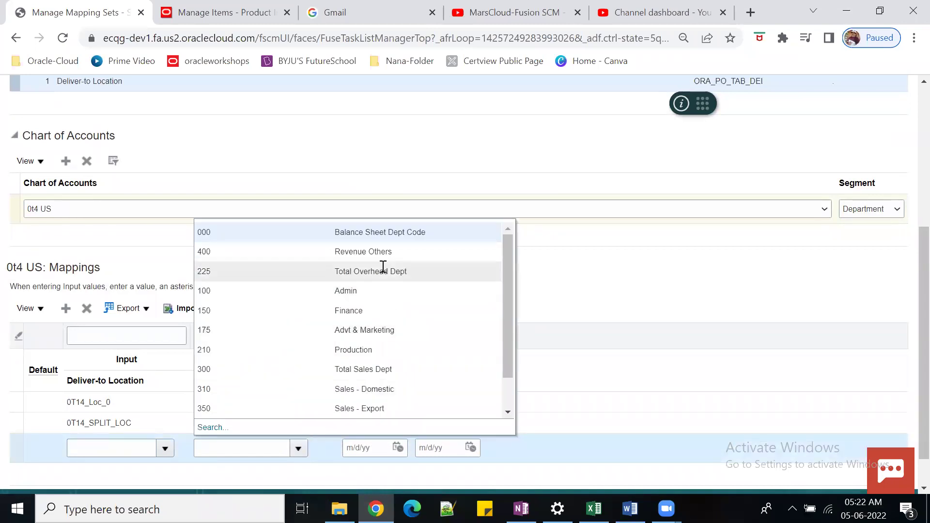
left_click_drag(505, 292, 513, 339)
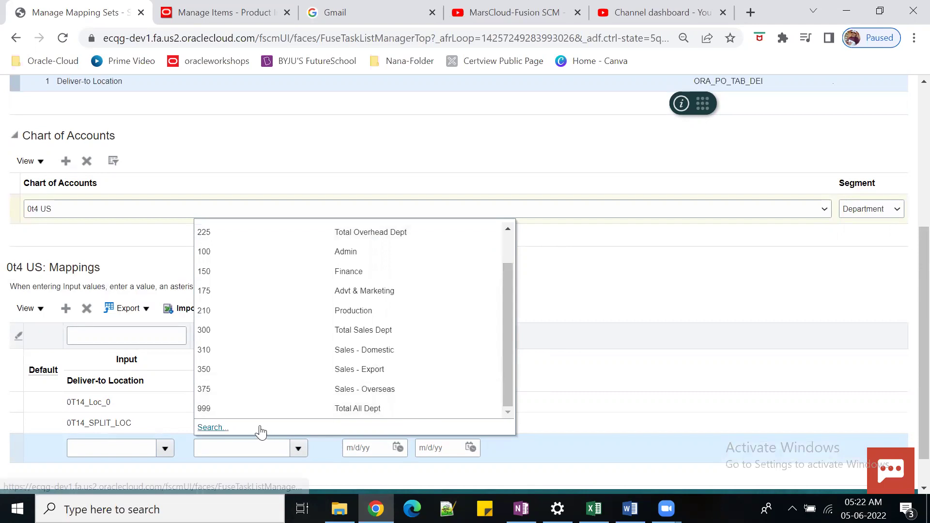
left_click(291, 407)
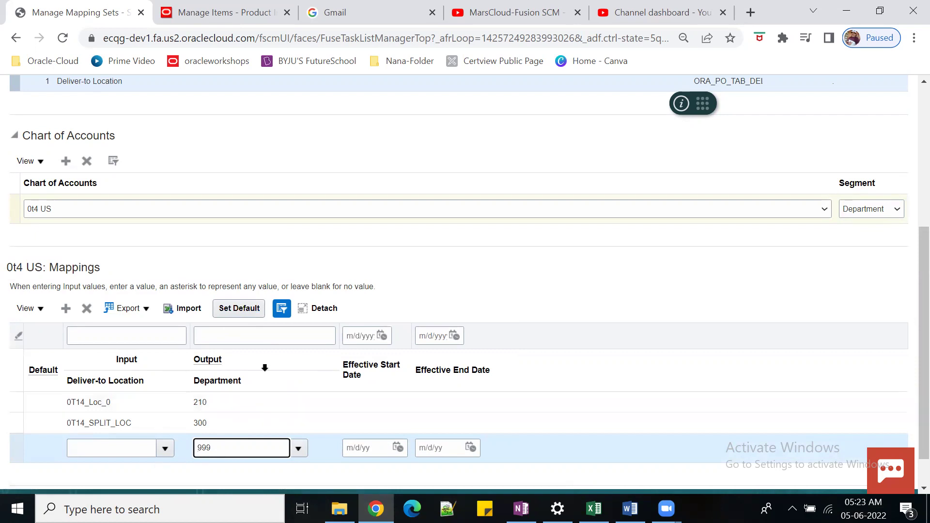
left_click(232, 312)
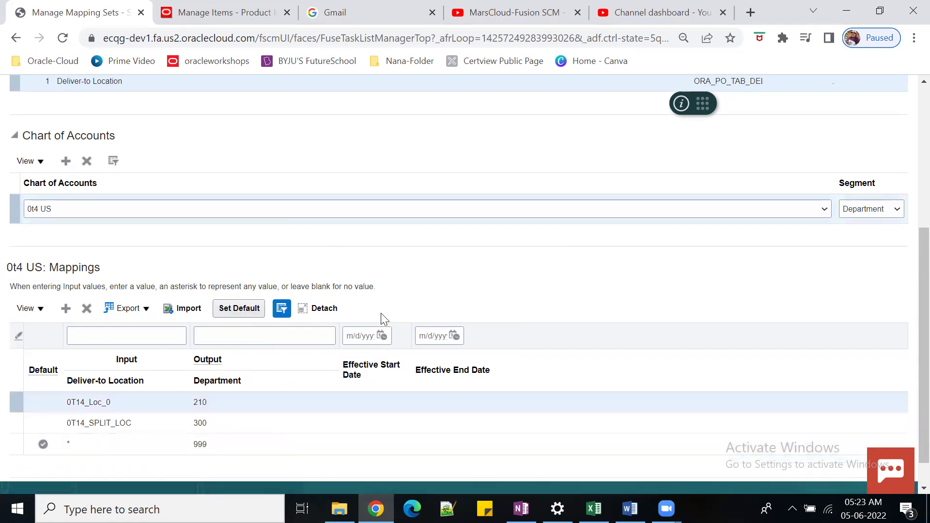
- Save the 0t4_Delivery_to_location mapping set
scroll(828, 278, "up", 5)
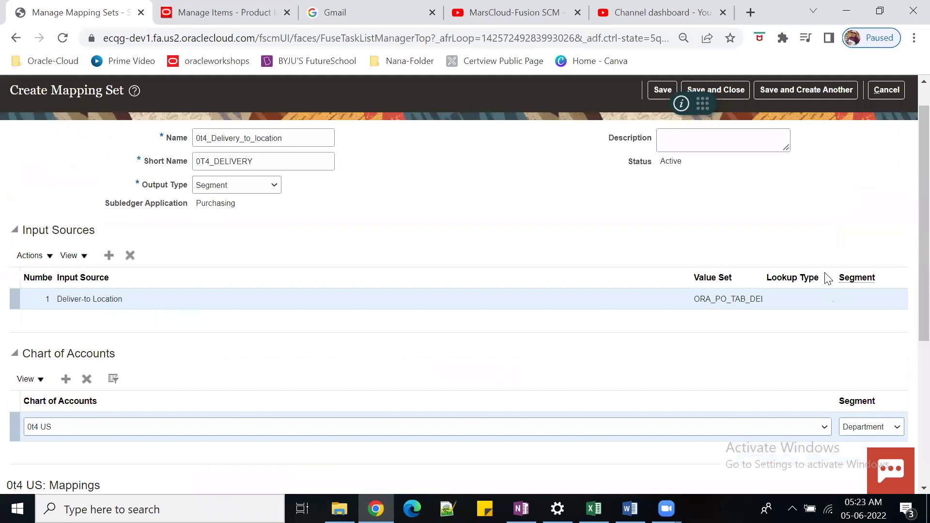
scroll(908, 245, "up", 1)
left_click(661, 123)
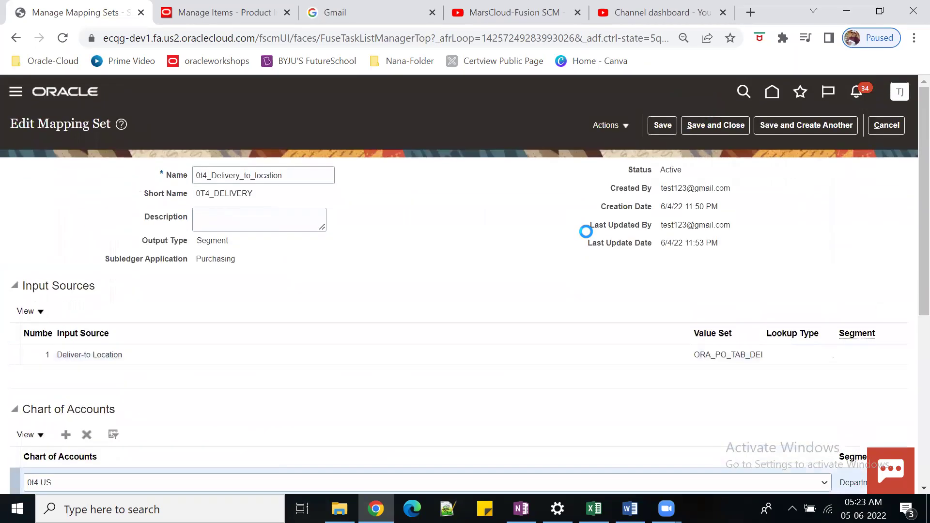
- Export all Deliver-to Location to Department mappings to the Manage Mappings file
scroll(588, 244, "down", 5)
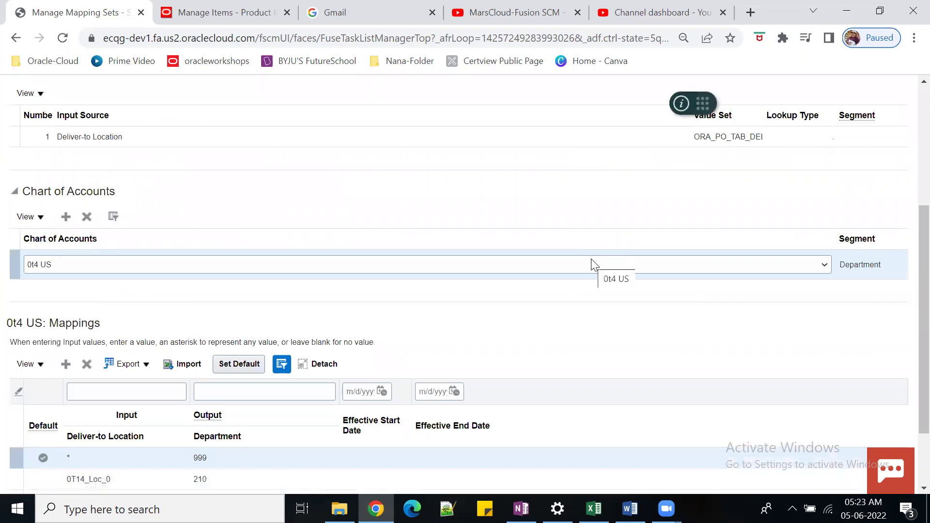
scroll(594, 265, "up", 5)
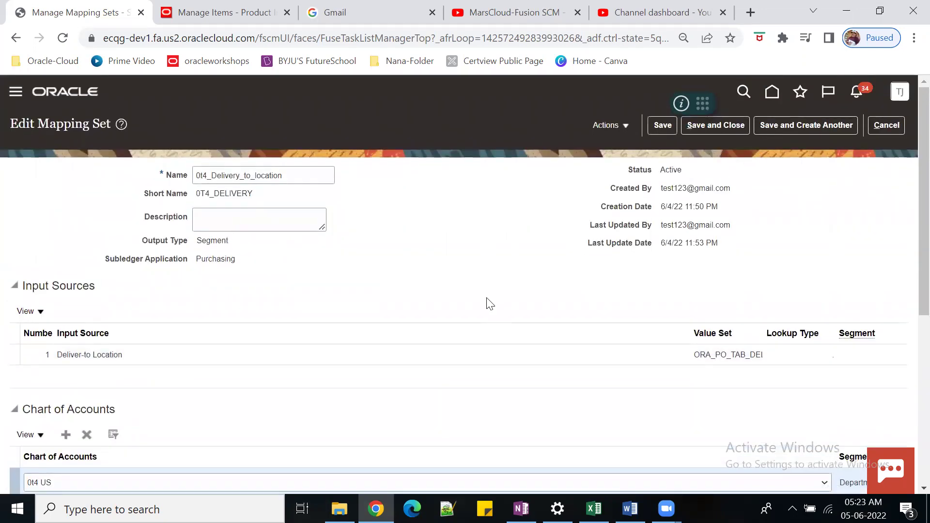
scroll(488, 303, "down", 2)
scroll(330, 386, "down", 5)
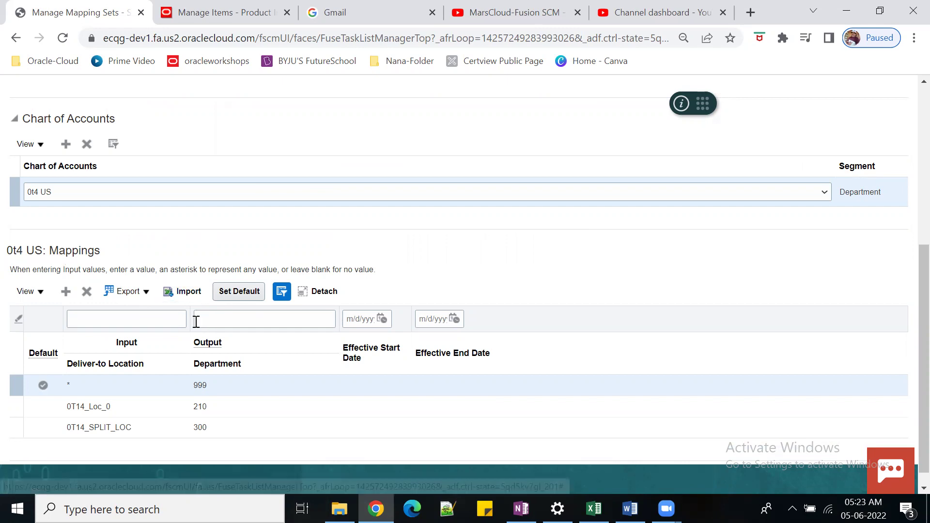
left_click(144, 295)
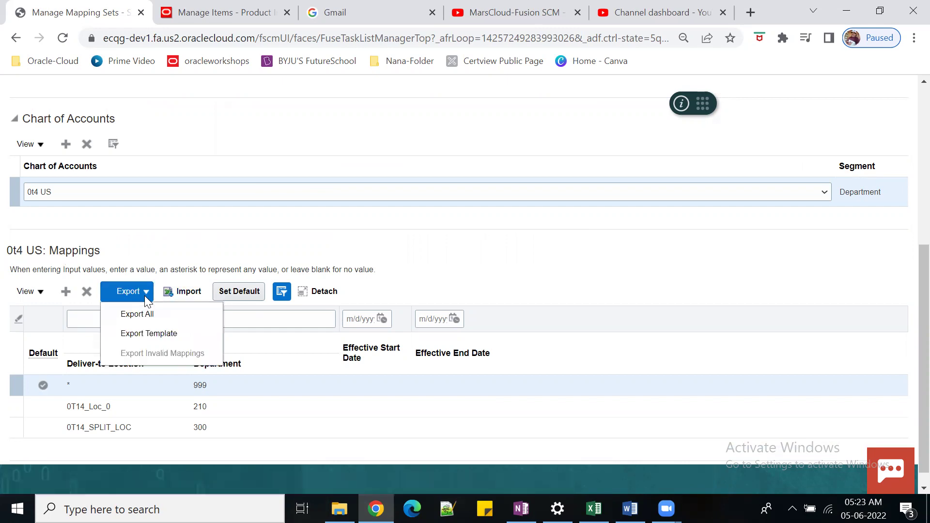
left_click(523, 266)
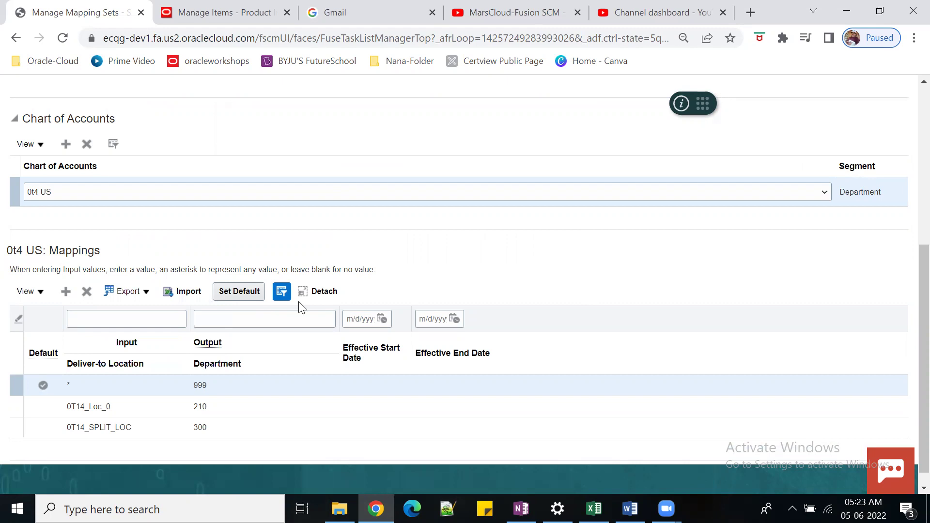
left_click(145, 293)
left_click(162, 316)
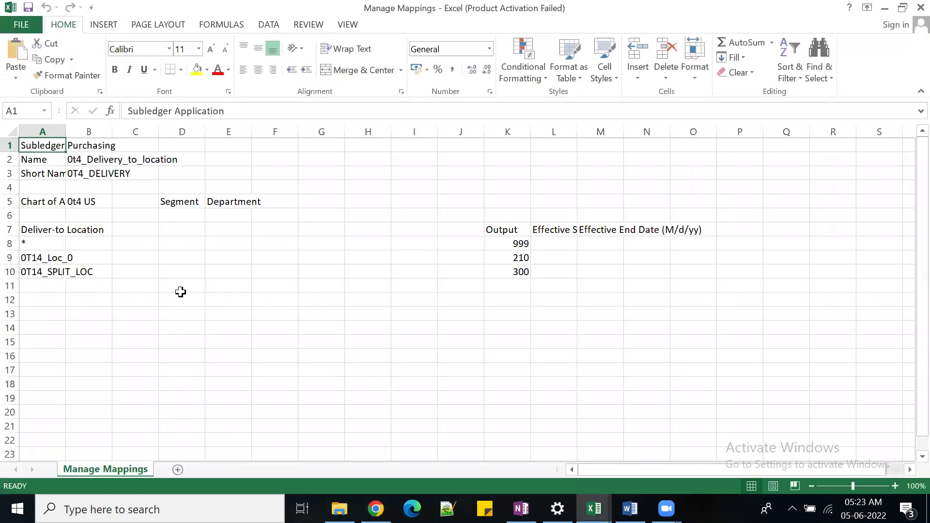
- Widen all columns of the Manage Mappings sheet, then return to the browser's mapping set
left_click(10, 131)
left_click_drag(65, 132, 96, 132)
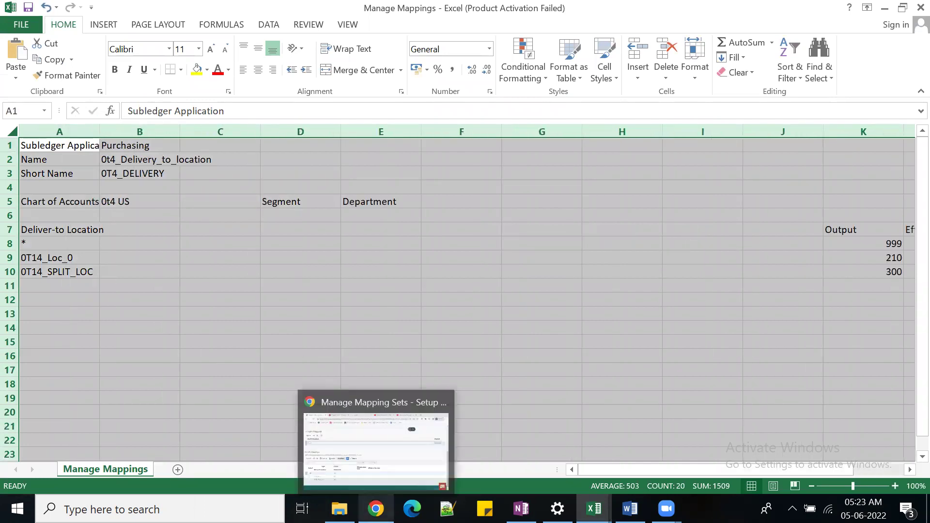
mouse_move(376, 508)
left_click(345, 455)
scroll(870, 152, "up", 5)
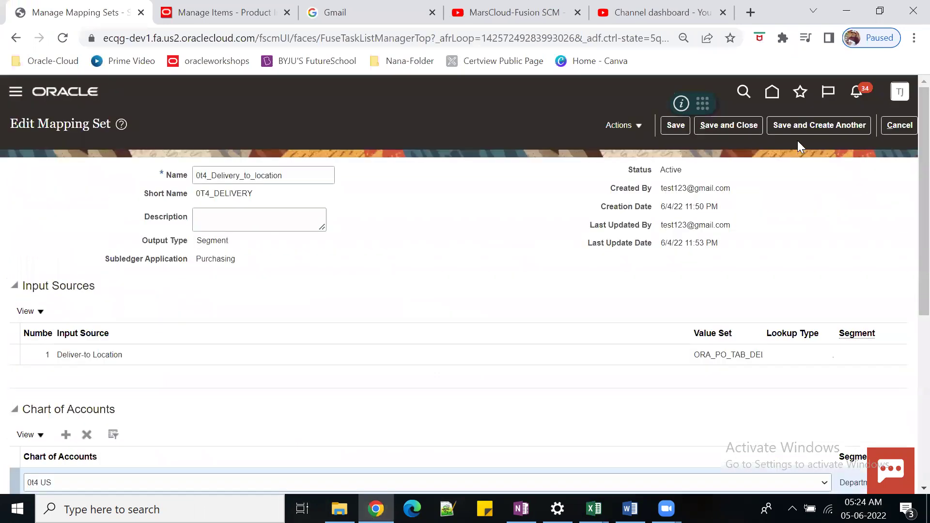
- Save and close the 0t4_Delivery_to_location set, then open Manage Account Rules for Purchasing
left_click(723, 122)
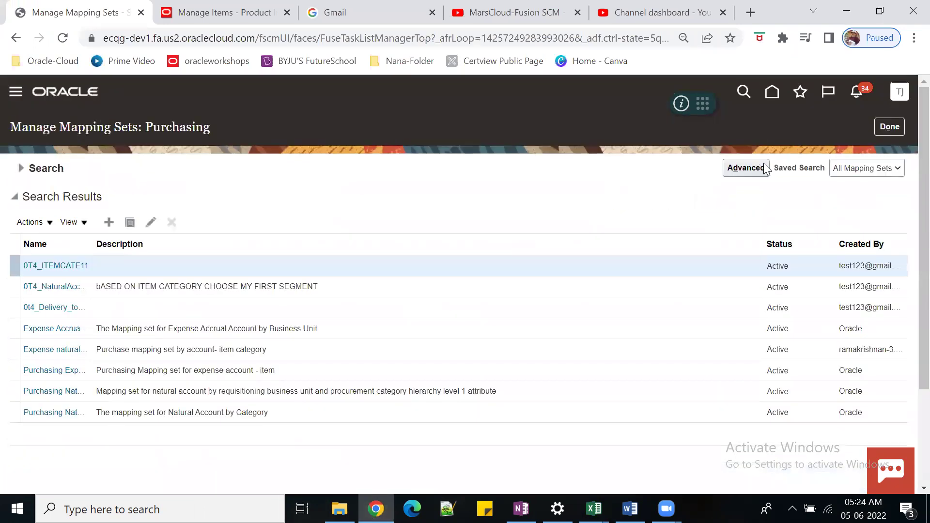
left_click(888, 127)
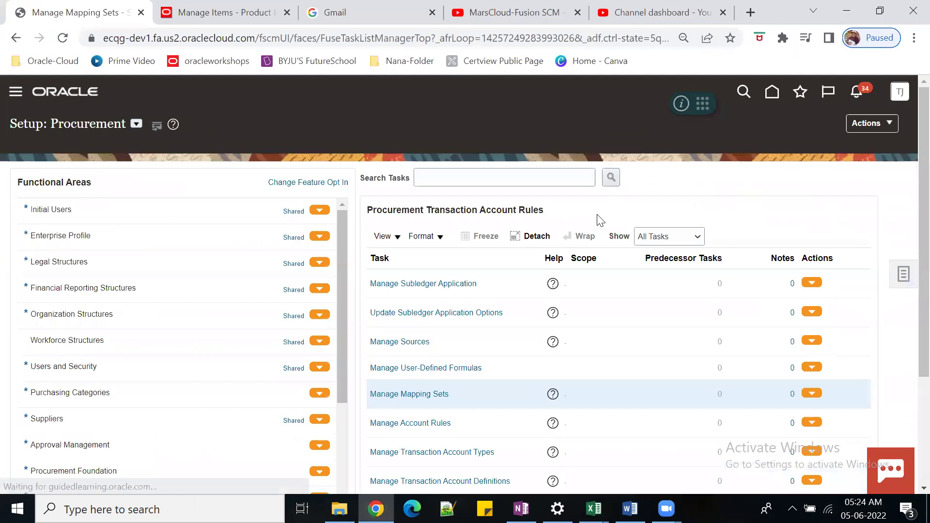
left_click(889, 130)
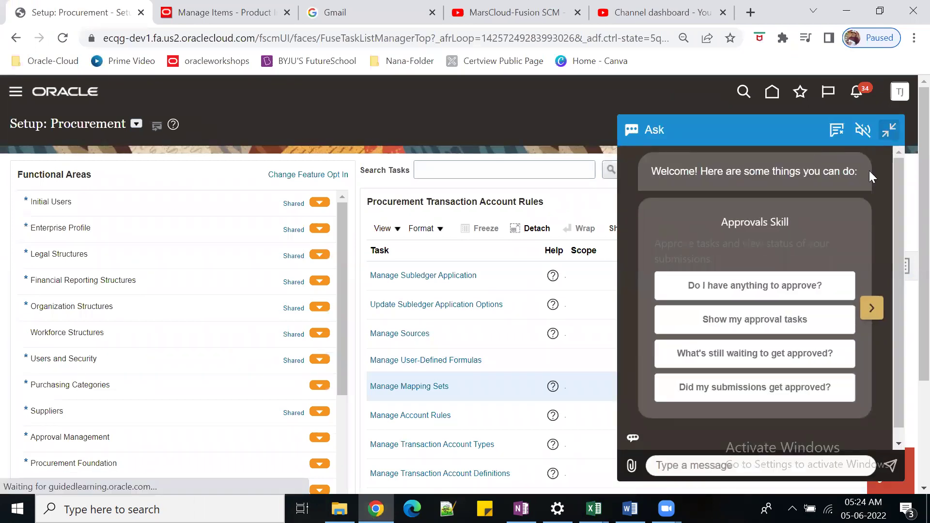
left_click(420, 417)
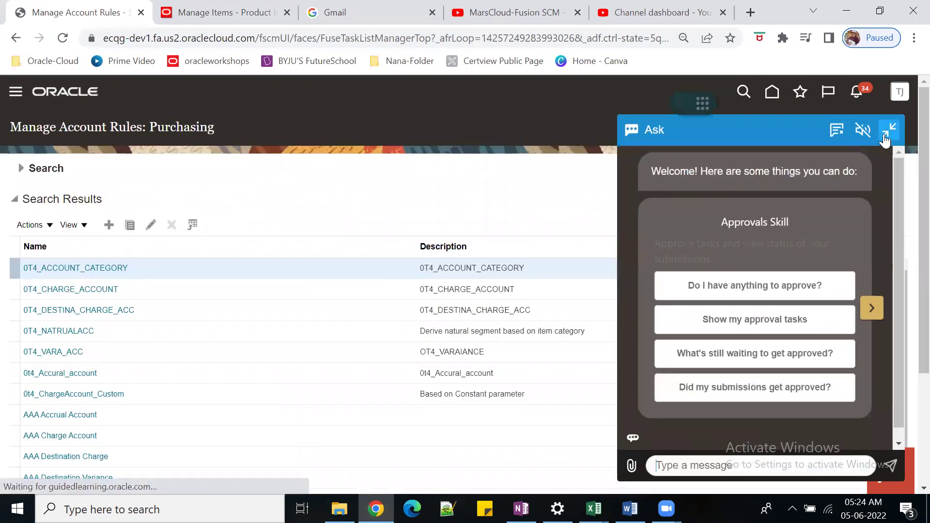
left_click(885, 140)
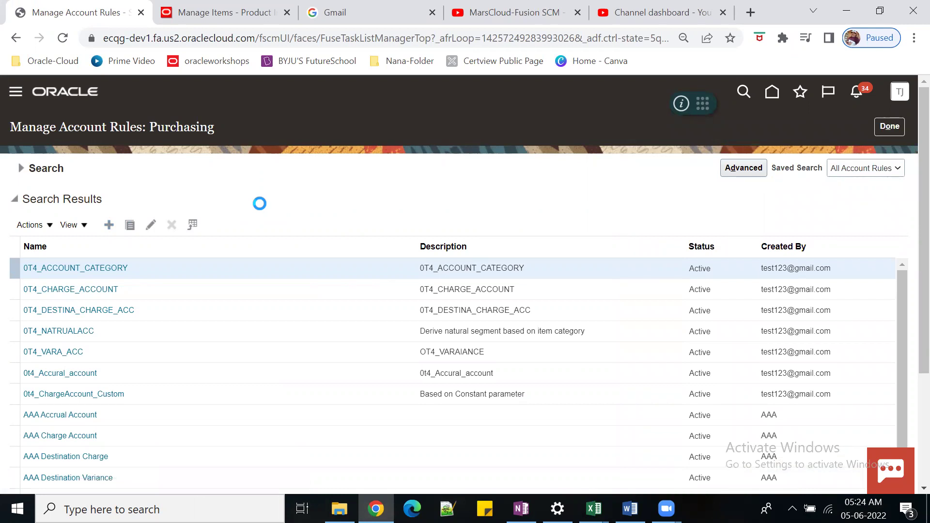
- Name the new account rule 0T4_Depart_ACC, short name 0T4_DEPT_ACC, and reuse the name as its description
left_click(269, 177)
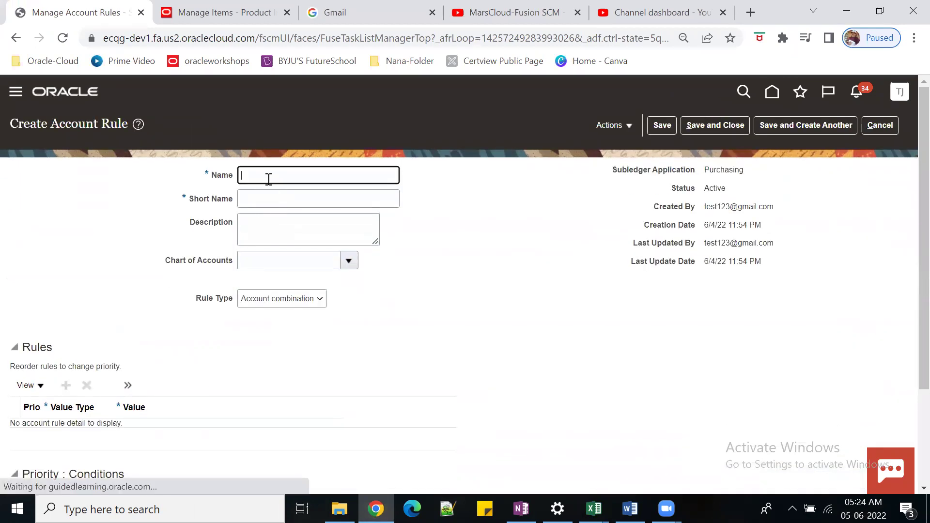
type("0T4_Depart_ACC")
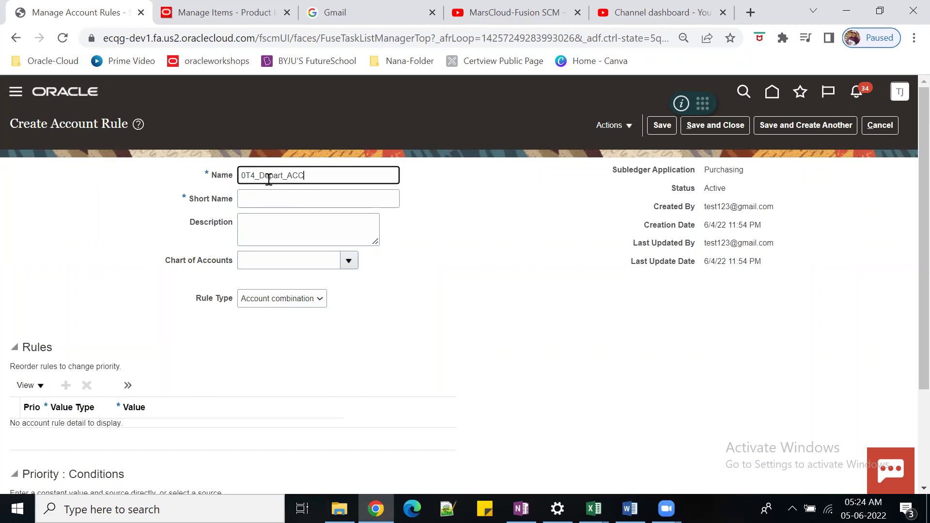
key("Tab")
type("0T4_DEPT_A")
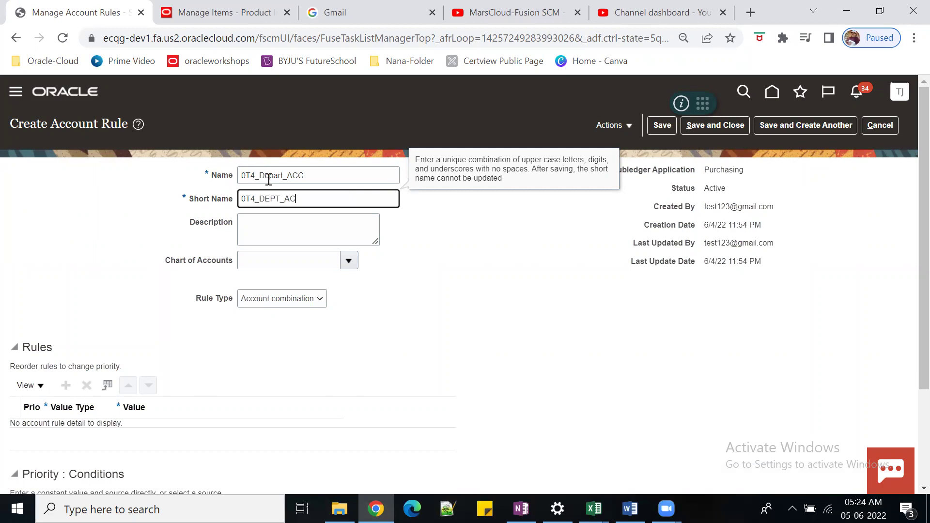
type("C")
key("Tab")
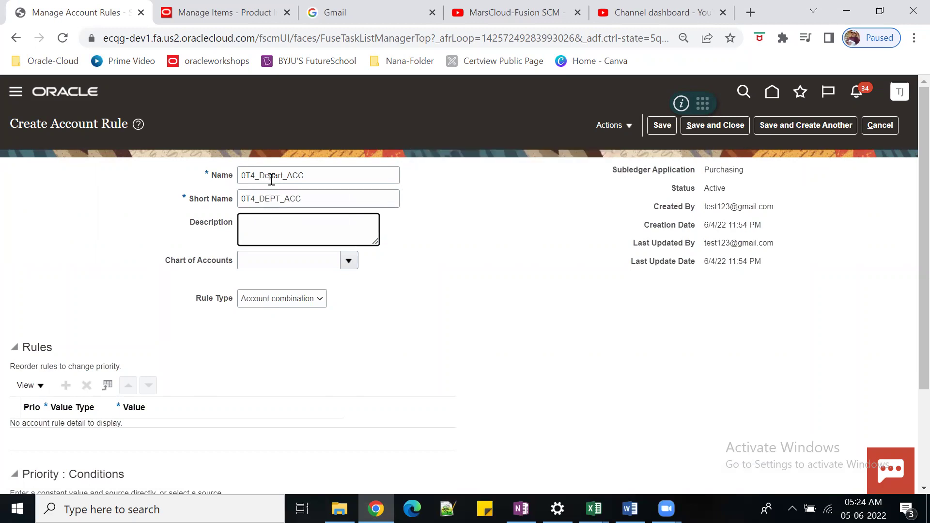
key("shift+Tab")
key("shift+Tab")
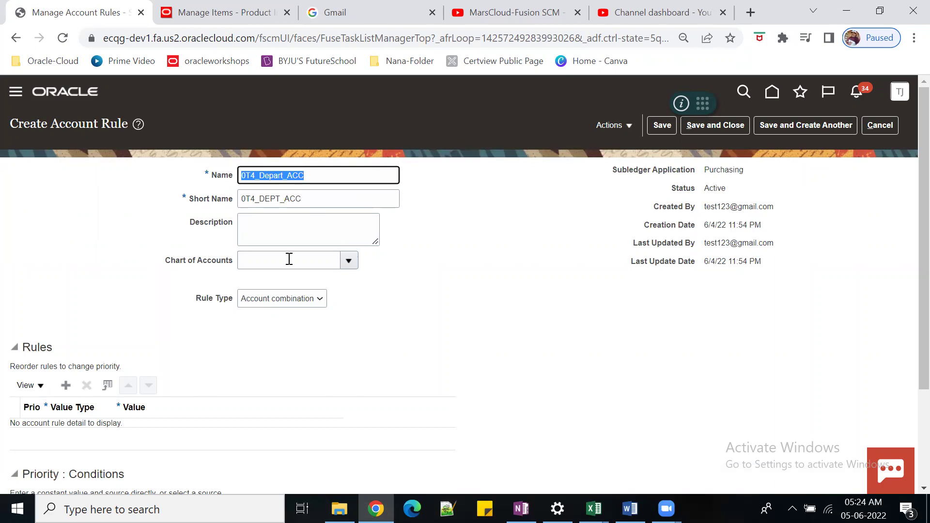
left_click(292, 225)
type("0T4_Depart_ACC")
- Set chart of accounts 0t4 US, rule type Segment on the Department segment, and add a first rule line
left_click(297, 265)
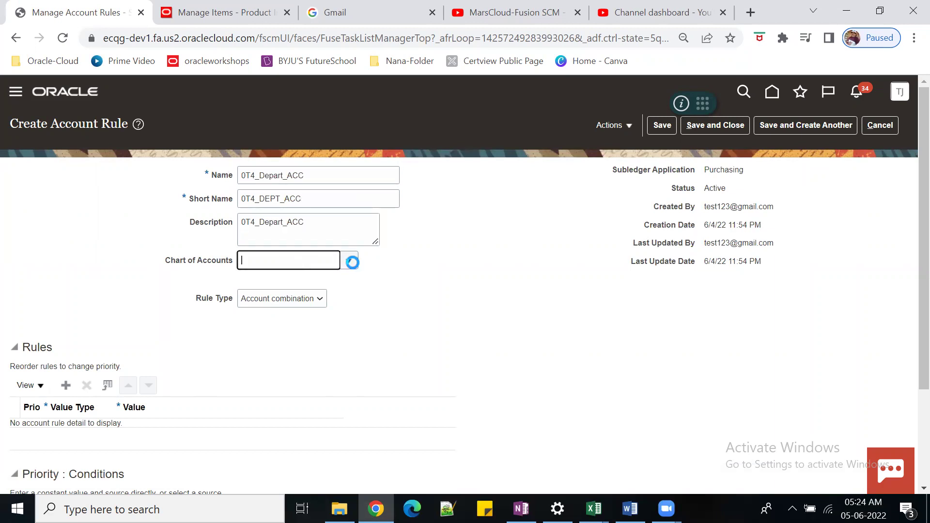
left_click(348, 260)
left_click(303, 303)
left_click(313, 302)
left_click(303, 321)
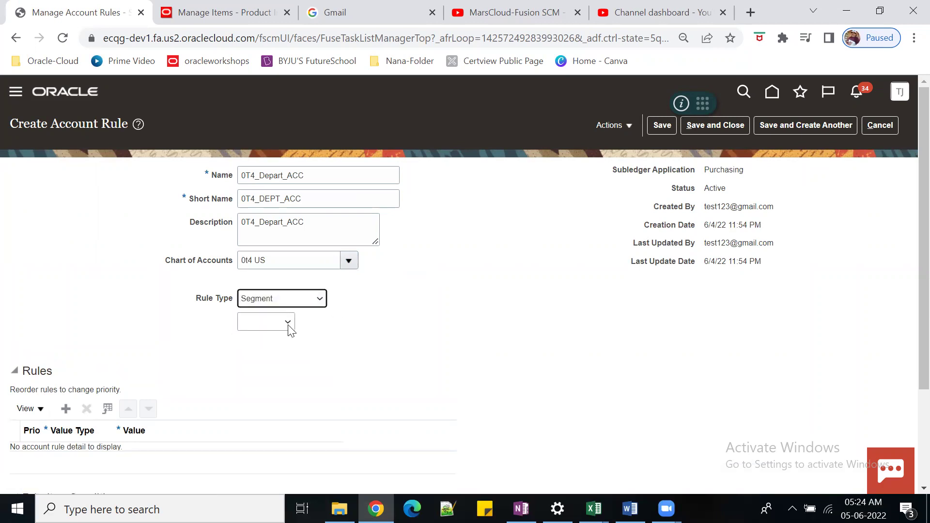
left_click(287, 323)
left_click(275, 367)
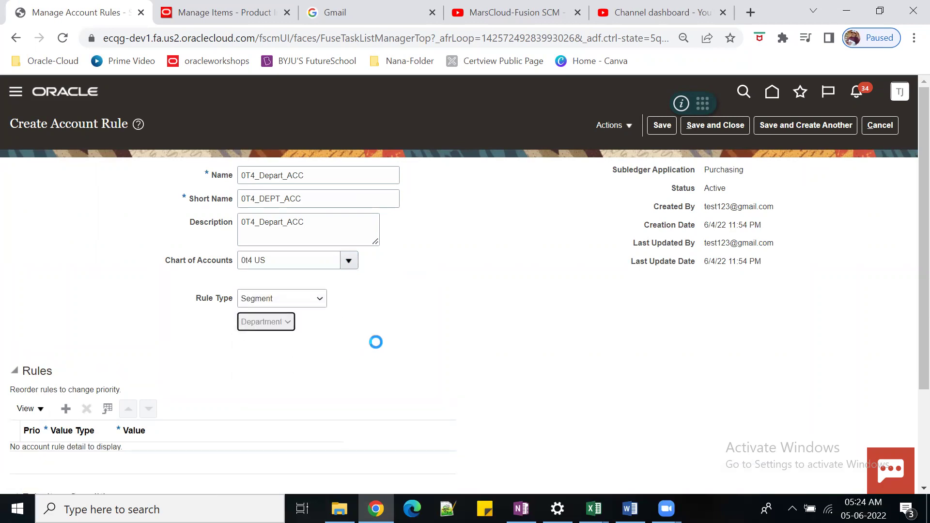
scroll(107, 348, "down", 1)
left_click(66, 336)
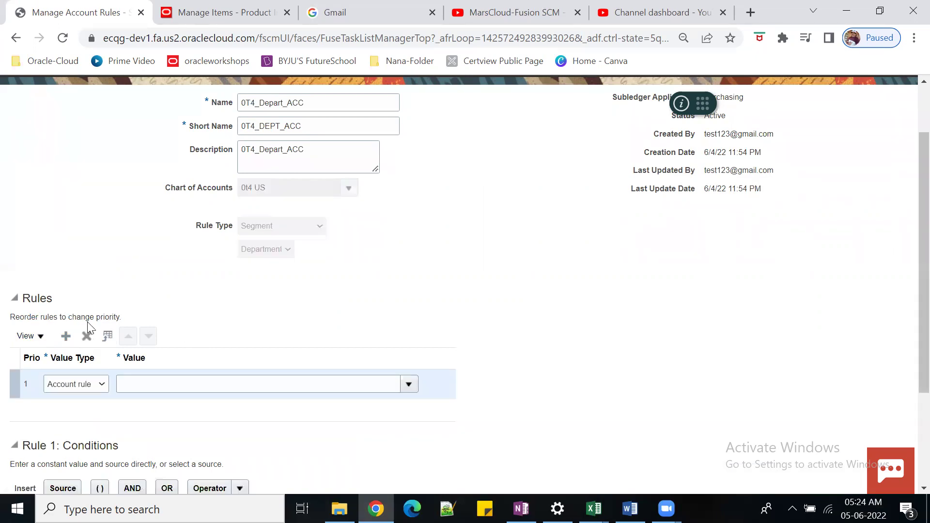
- Set the rule line's value type to Mapping set with value 0t4_Delivery_to_location
left_click(101, 385)
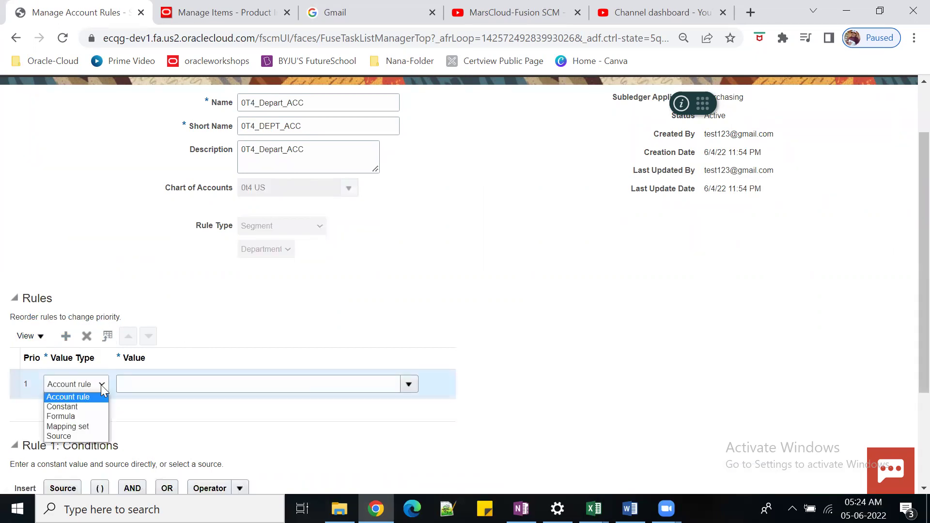
left_click(89, 427)
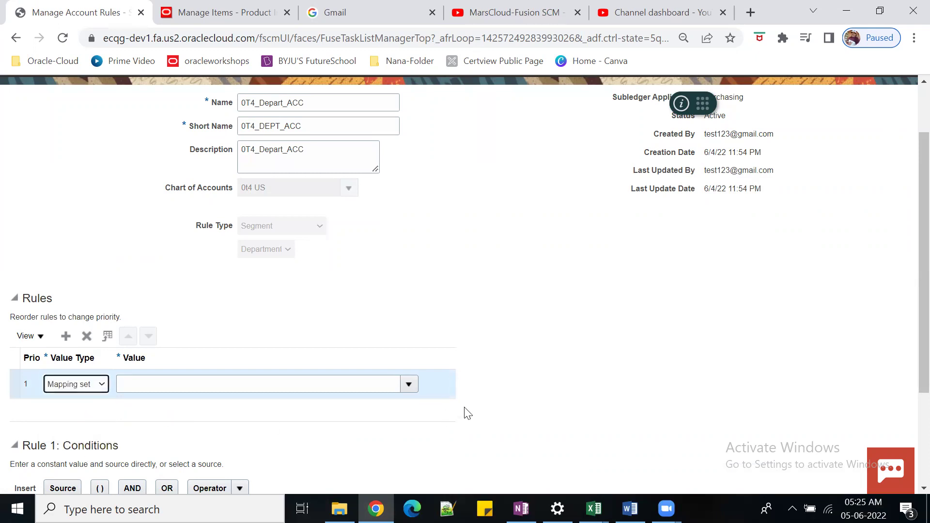
left_click(411, 385)
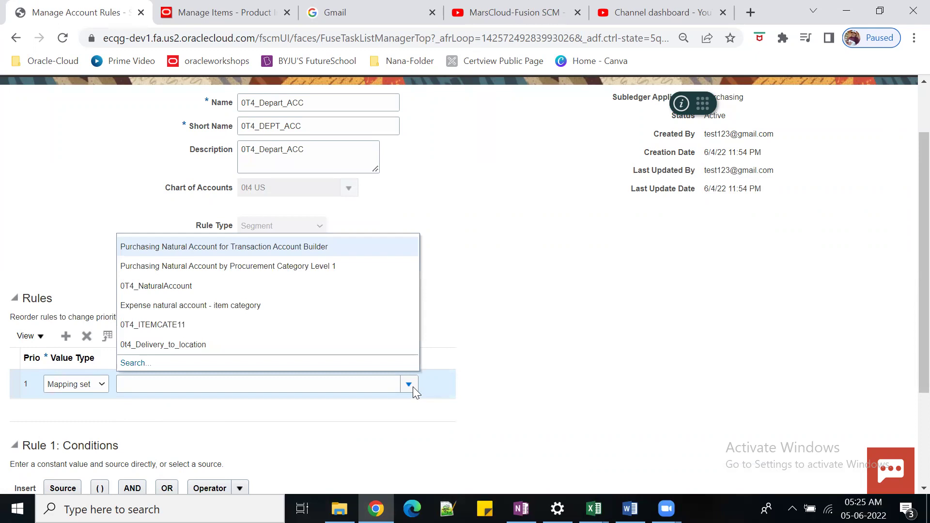
left_click(182, 344)
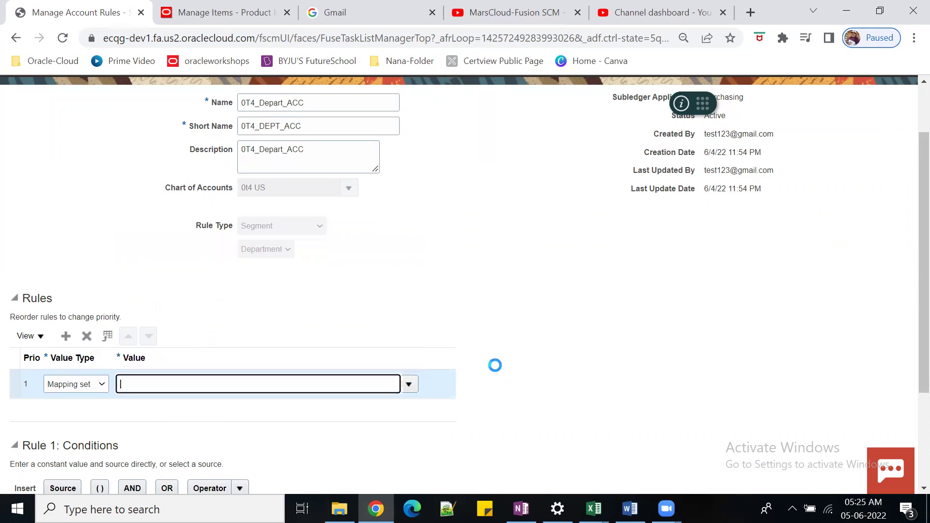
scroll(500, 356, "down", 3)
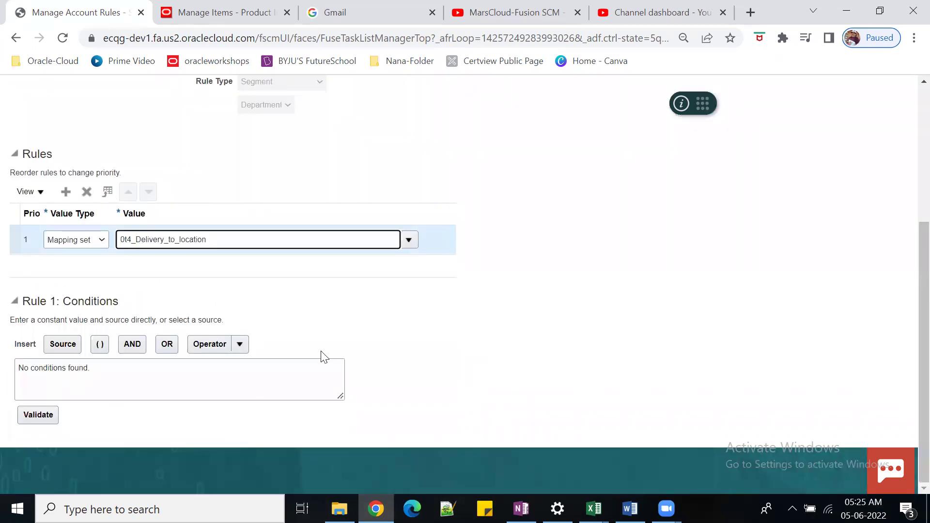
scroll(561, 383, "up", 5)
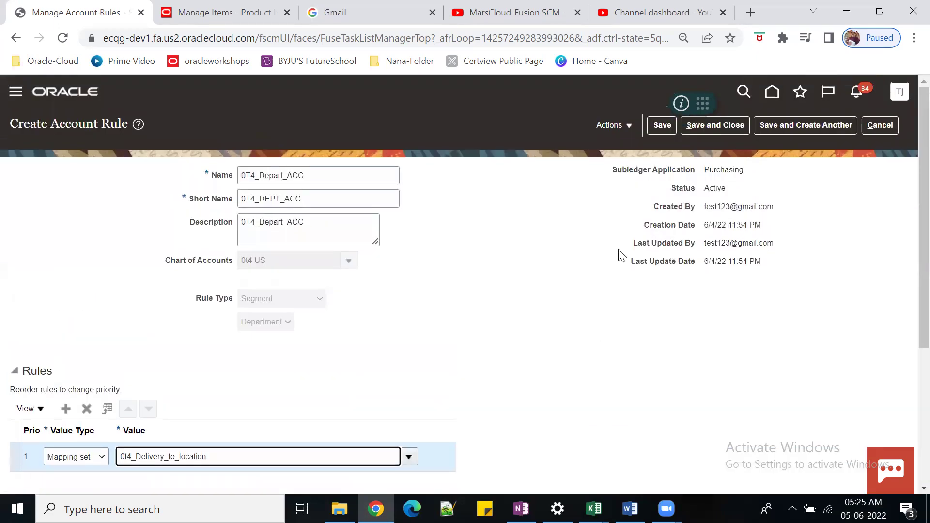
- Save and close the account rule, returning to the Setup: Procurement tasks
left_click(658, 127)
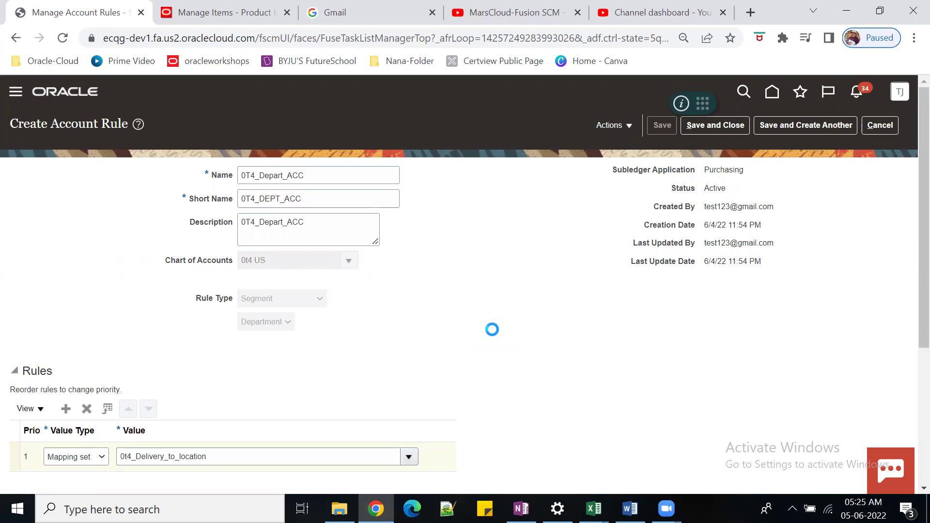
left_click(715, 127)
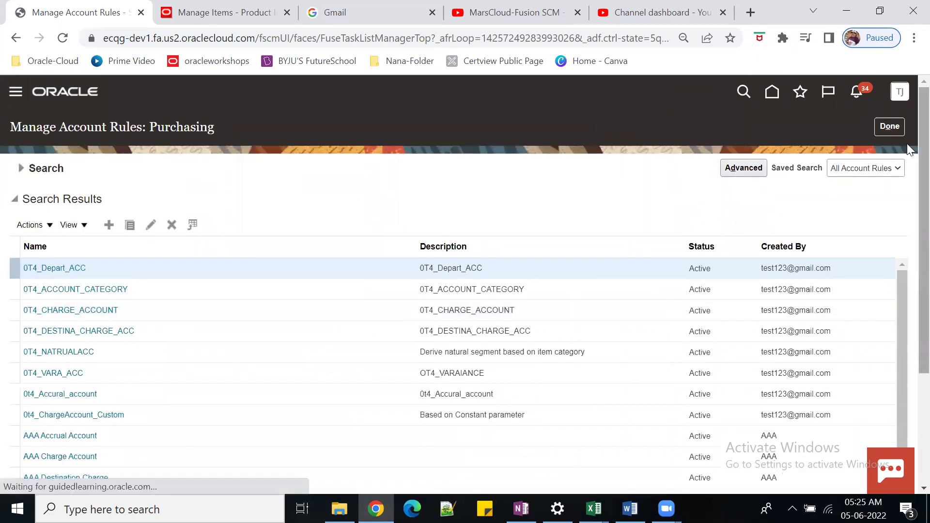
left_click(889, 127)
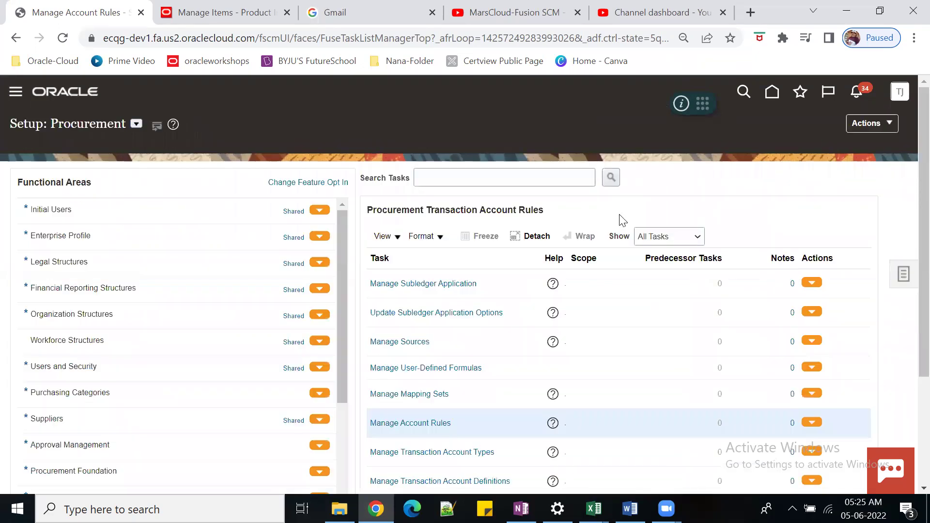
- Open the transaction account definition 0t4TAD for editing
left_click(888, 130)
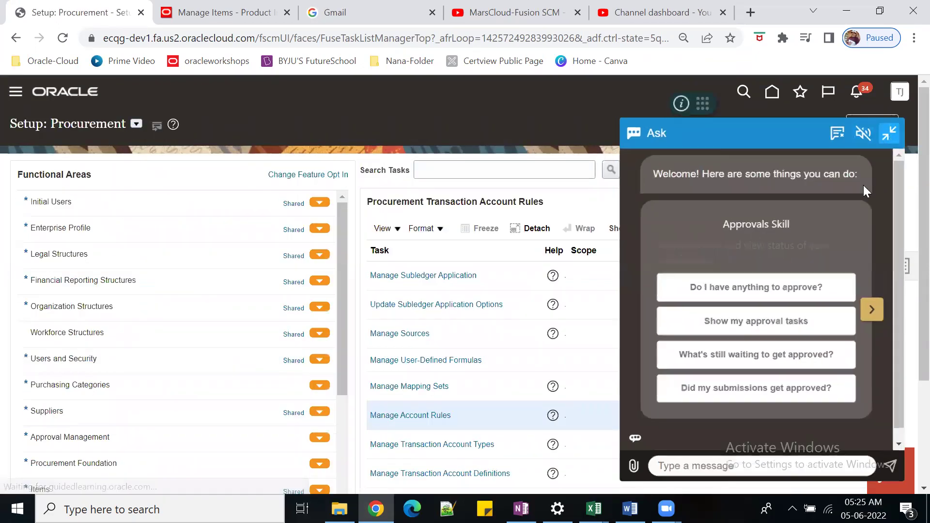
left_click(476, 474)
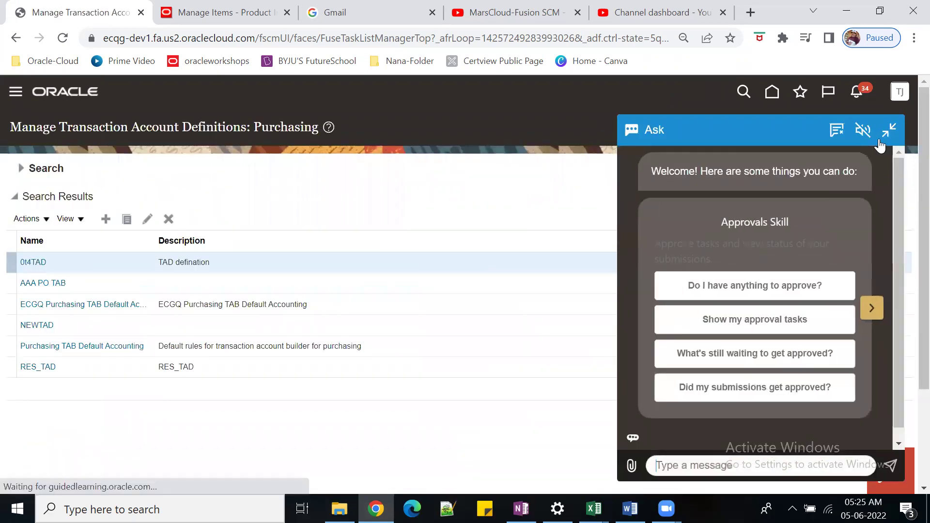
left_click(882, 133)
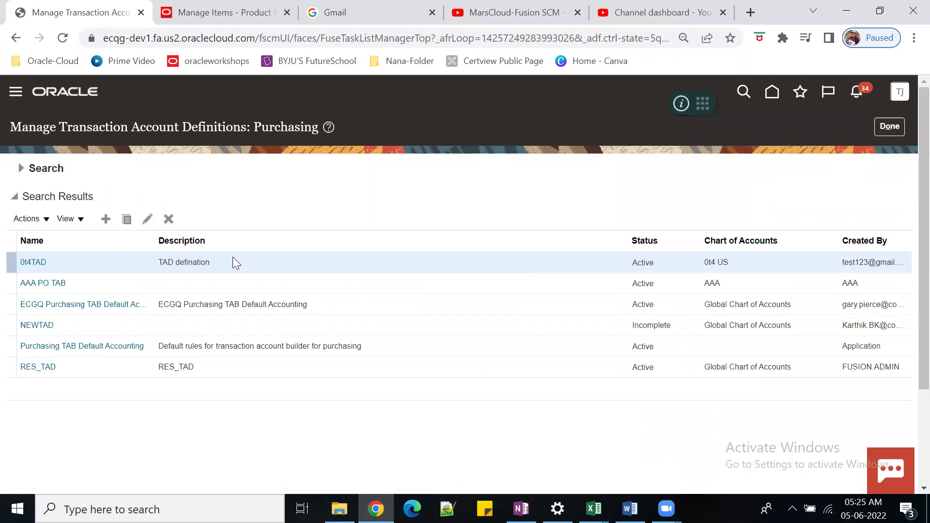
left_click(146, 219)
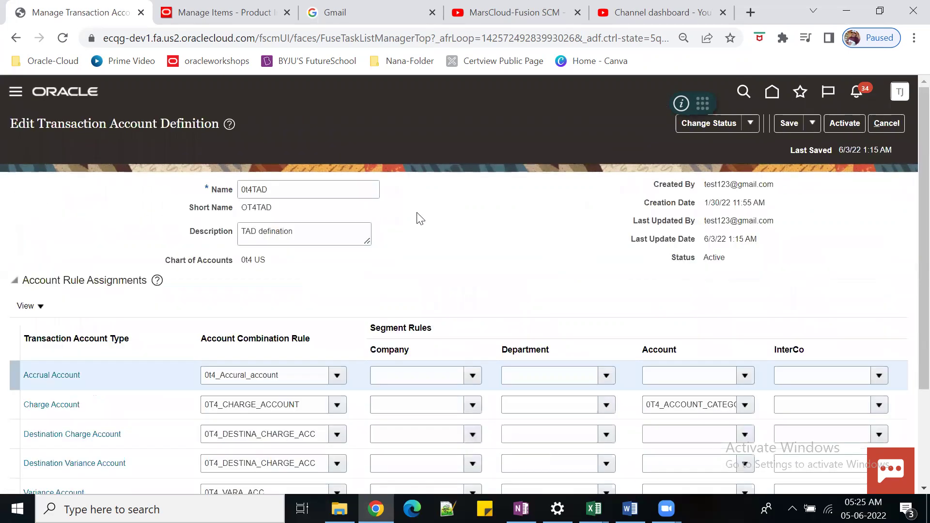
- Use 0T4_Depart_ACC as the Department rule for the Charge and Variance accounts
scroll(747, 283, "down", 2)
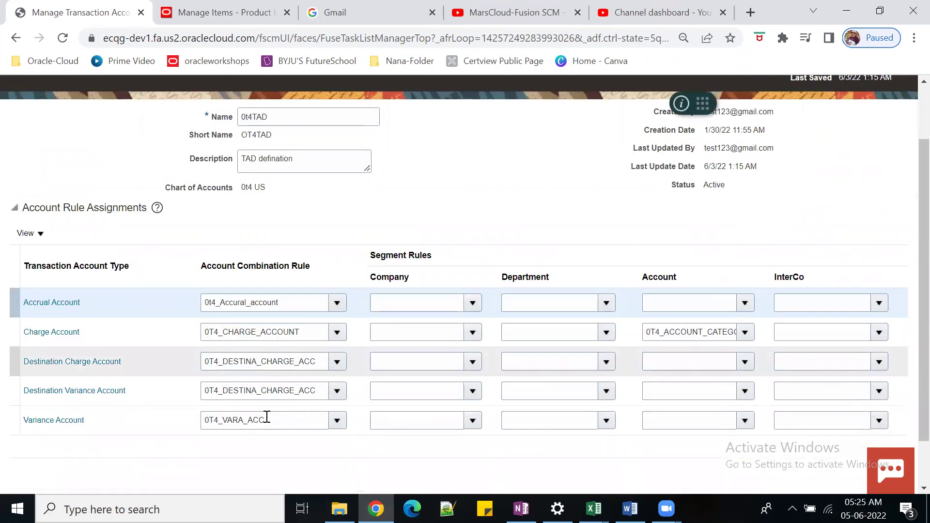
left_click(606, 332)
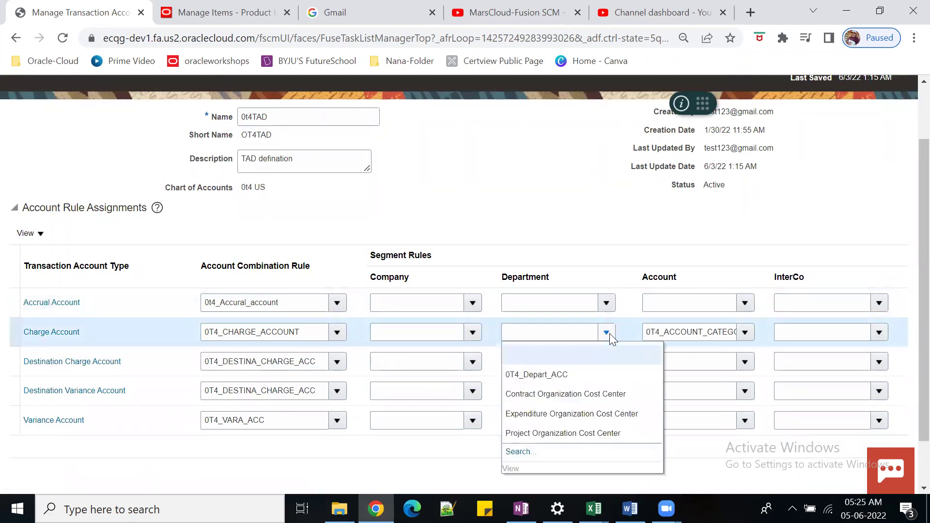
left_click(568, 375)
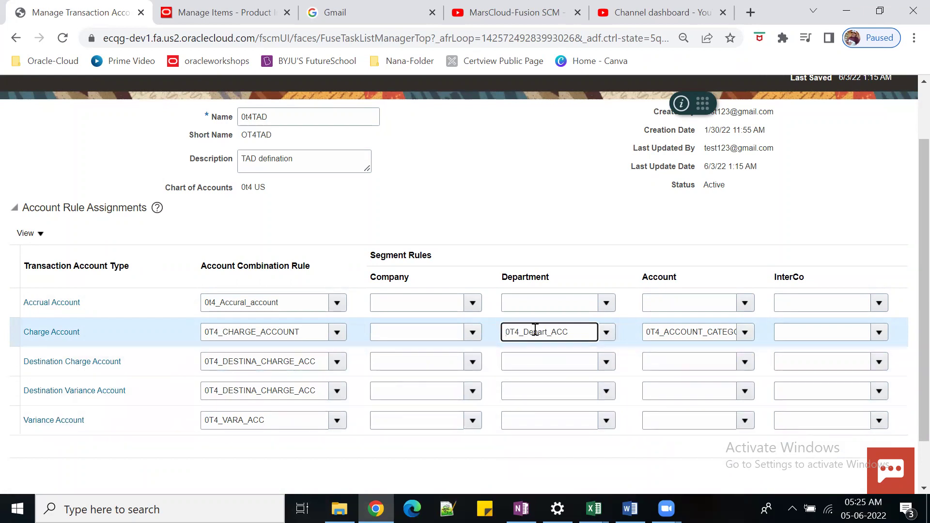
left_click_drag(578, 333, 494, 334)
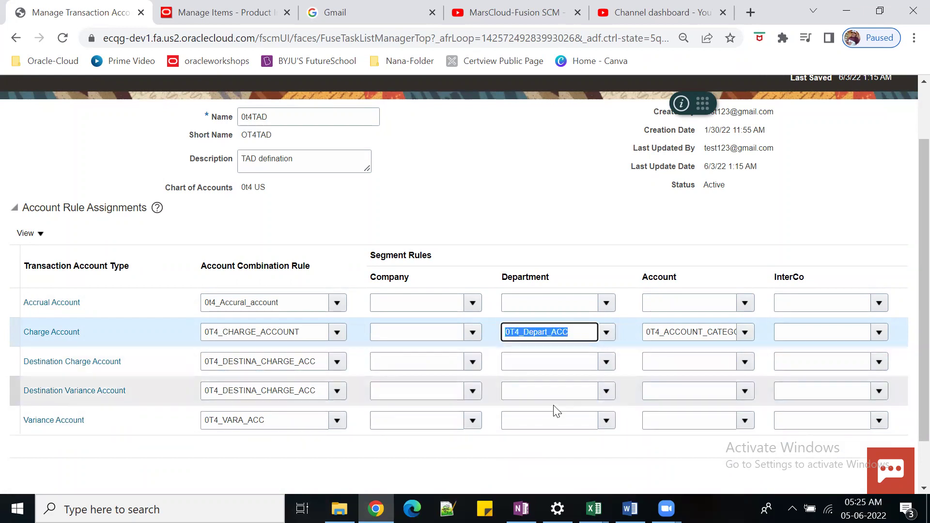
left_click(611, 423)
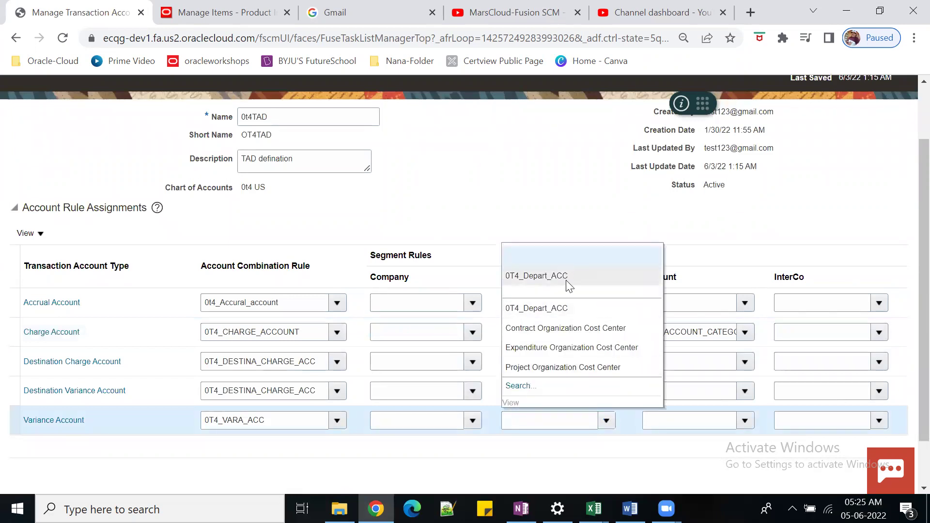
left_click(567, 280)
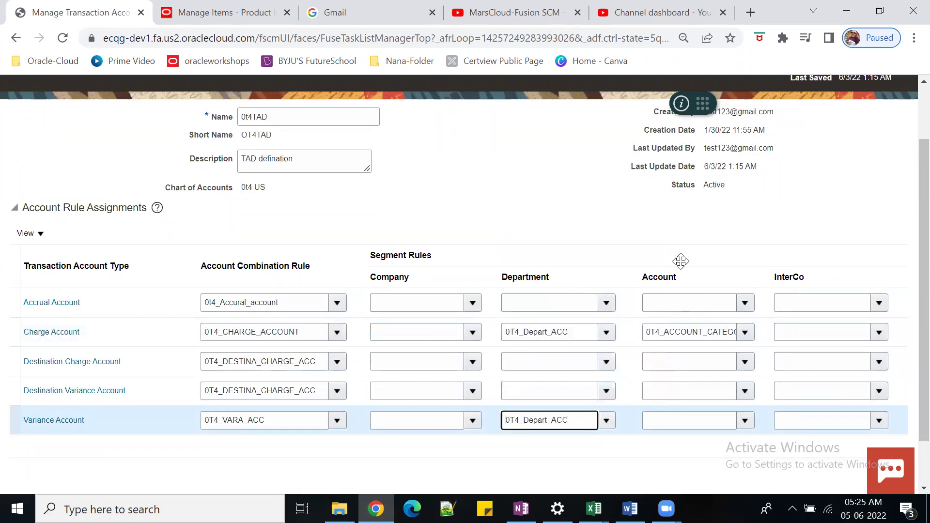
- Save 0t4TAD and activate it, confirming the activation
scroll(685, 260, "up", 2)
left_click(782, 123)
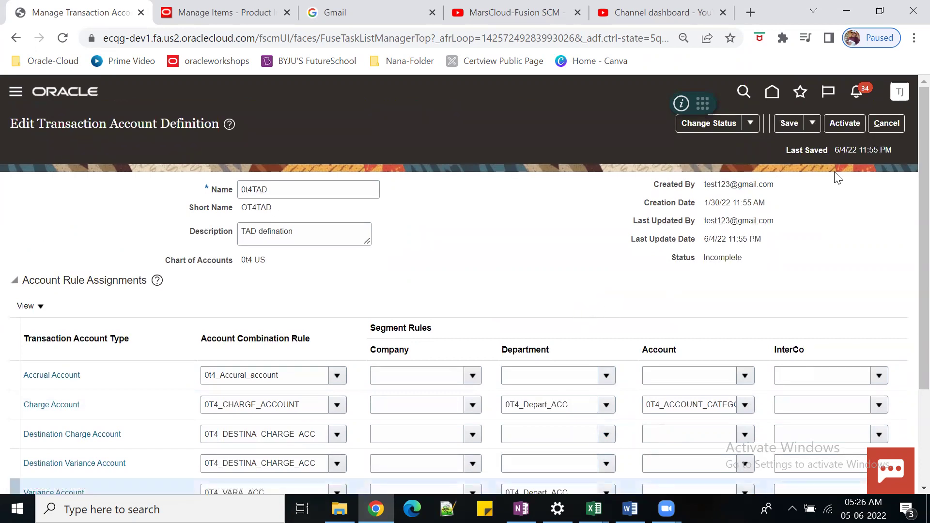
left_click(839, 124)
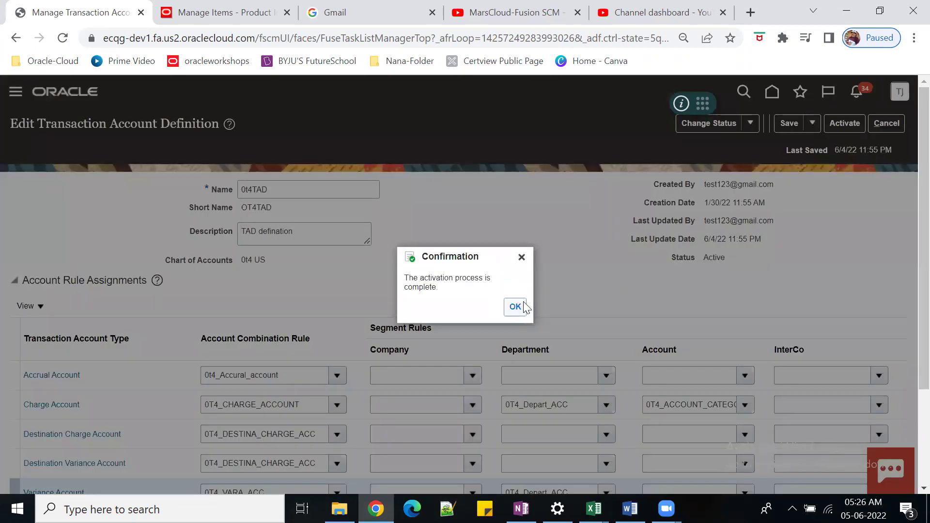
key("Return")
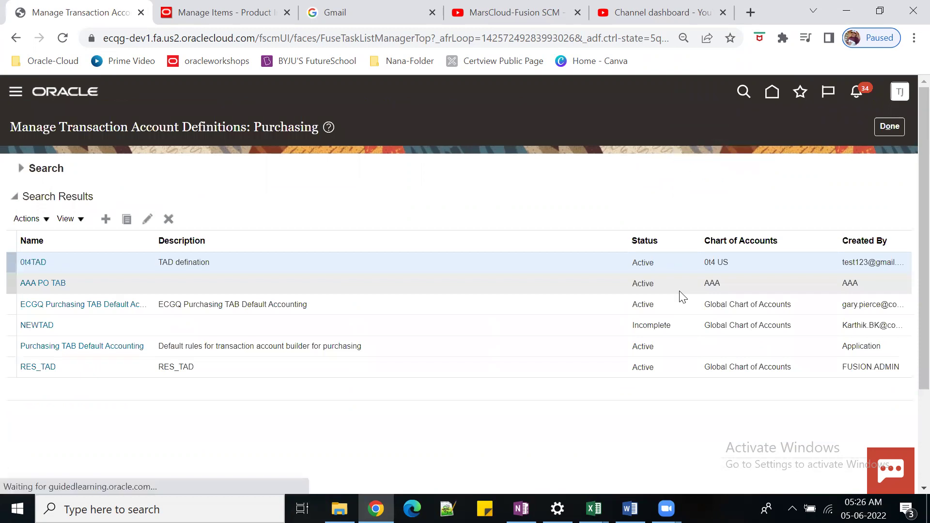
- Search the subledger accounting options for ledger 0t4 US US
left_click(890, 127)
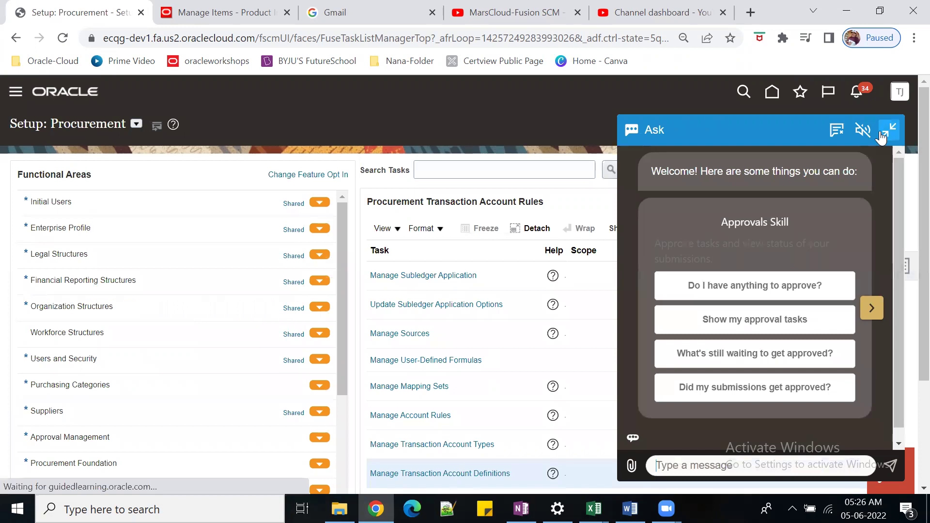
left_click(888, 131)
scroll(907, 290, "down", 3)
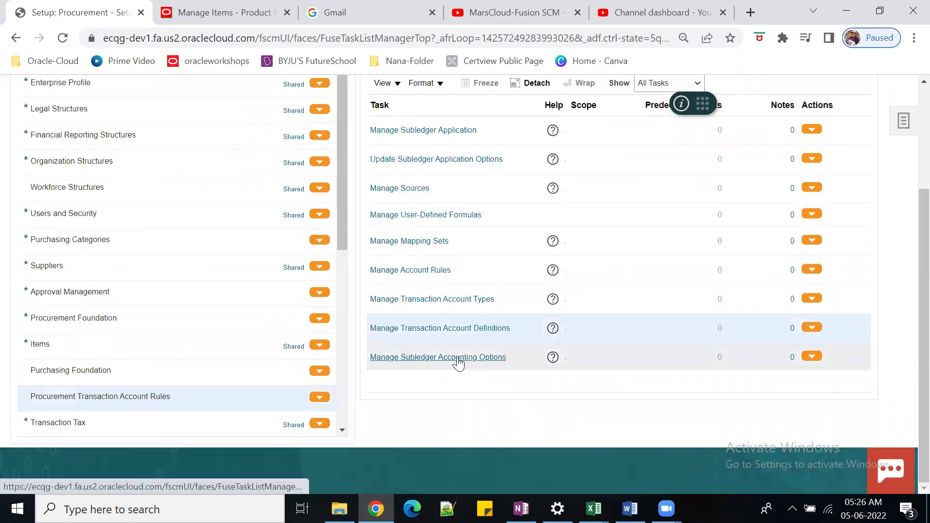
left_click(457, 358)
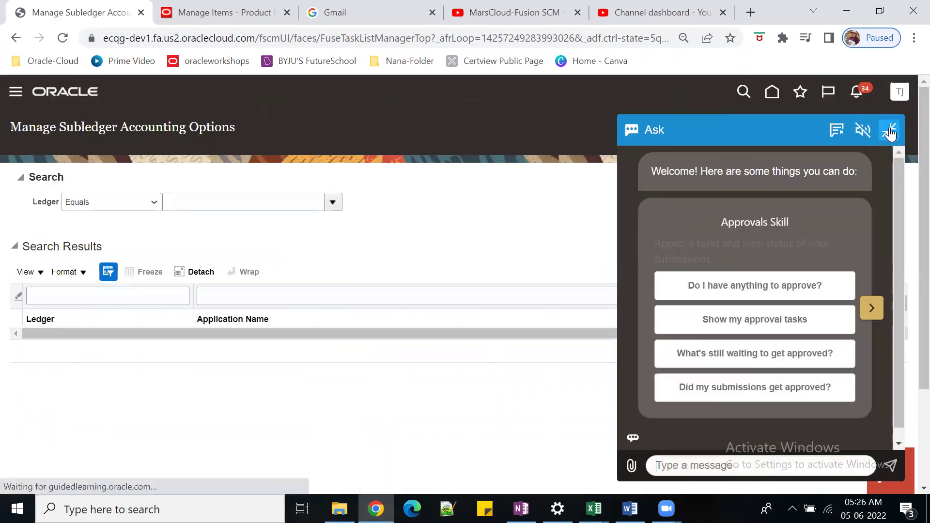
left_click(889, 132)
left_click(332, 202)
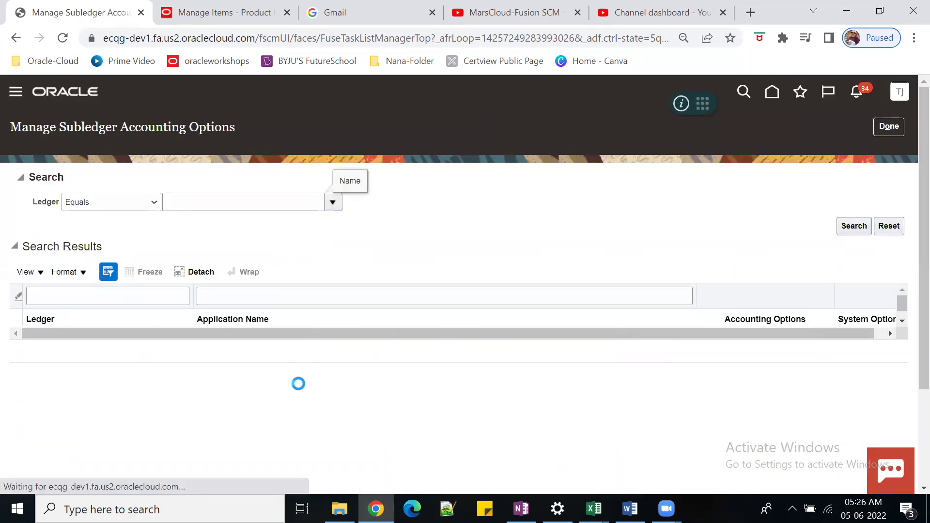
left_click(496, 247)
type("0t4 US US")
left_click(853, 226)
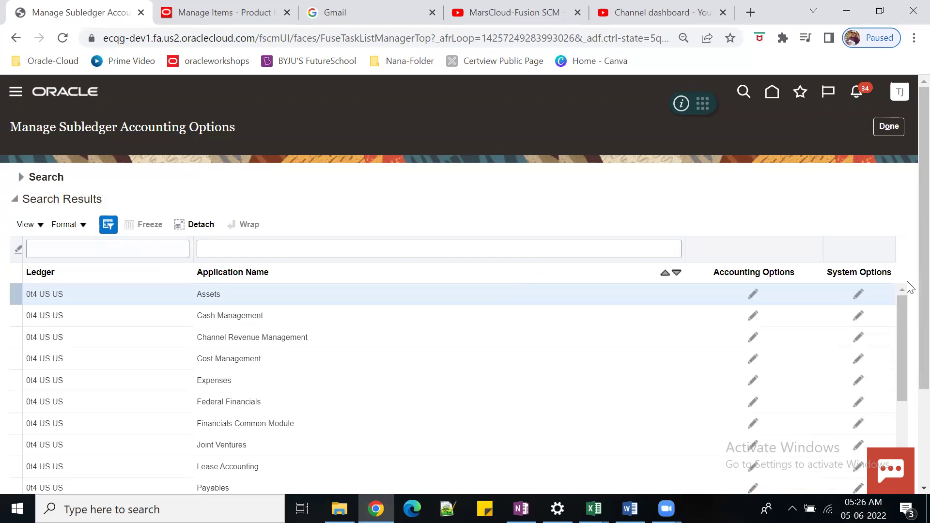
- Check that Purchasing's accounting options use 0t4TAD, then cancel back to the setup task list
scroll(907, 334, "down", 3)
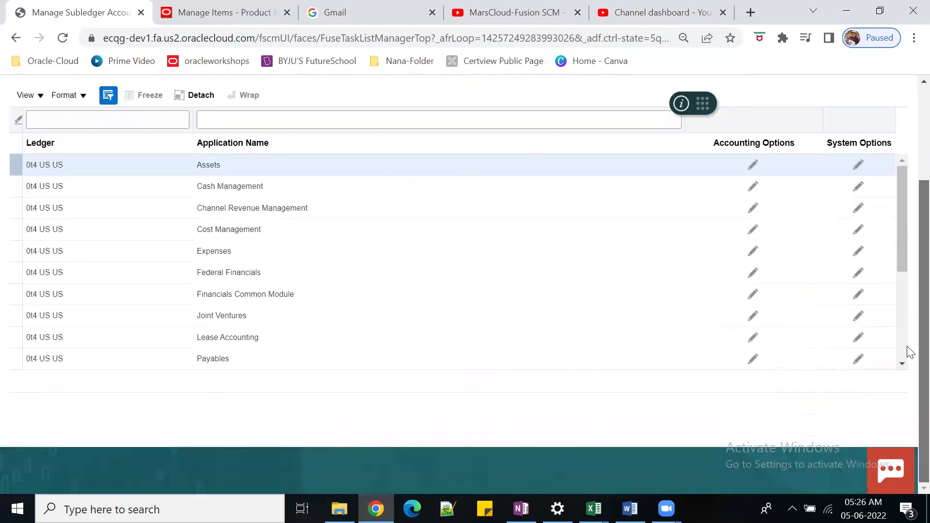
left_click_drag(901, 223, 904, 285)
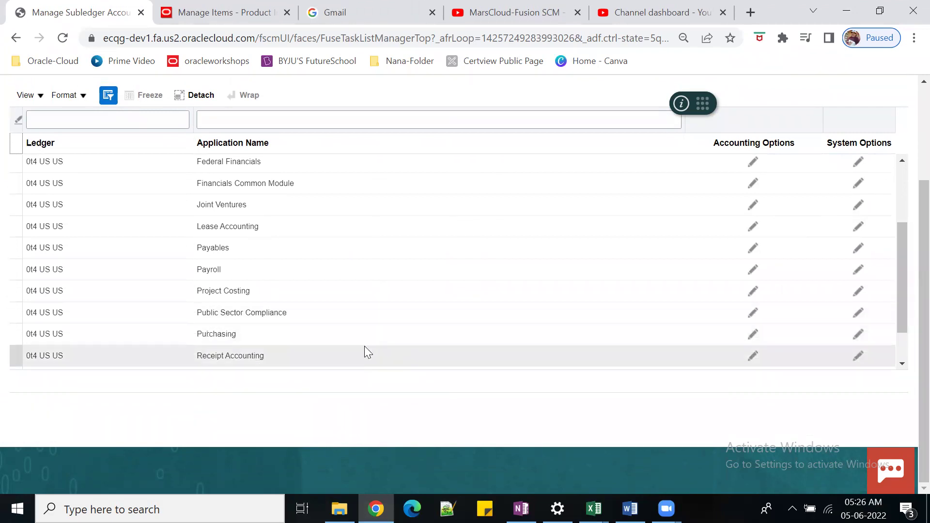
left_click(356, 332)
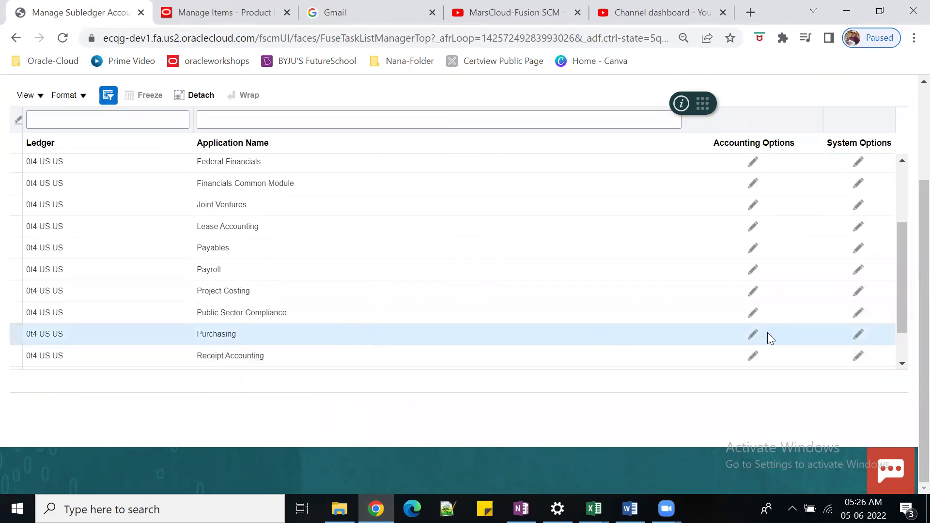
left_click(754, 334)
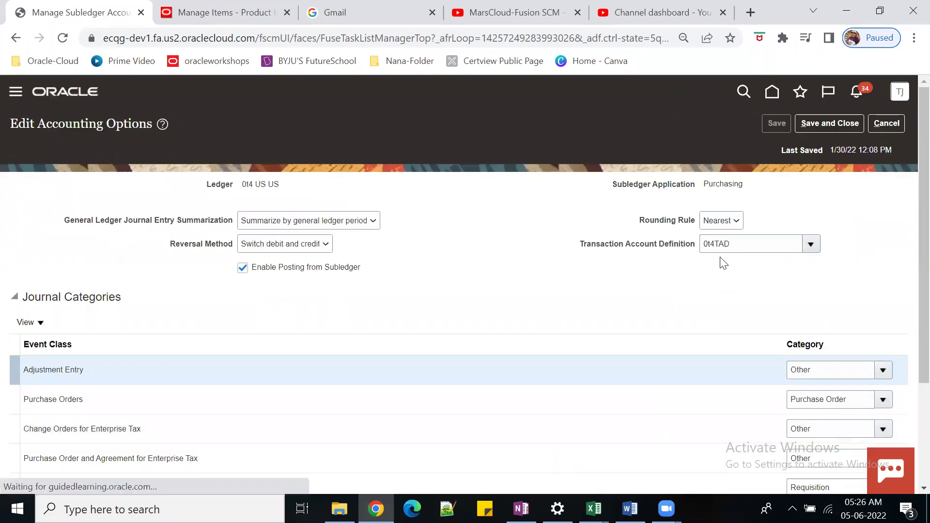
left_click_drag(744, 245, 705, 243)
scroll(750, 339, "down", 3)
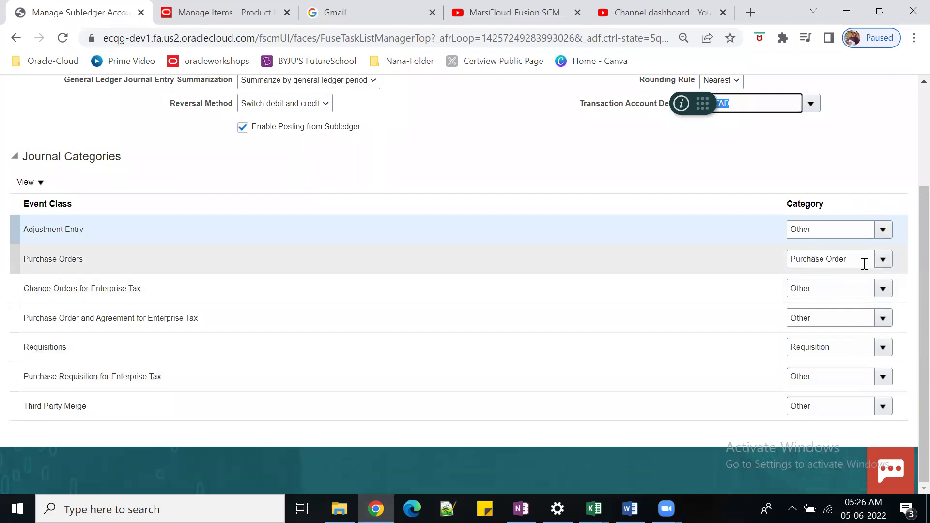
left_click_drag(842, 260, 781, 257)
left_click_drag(836, 352, 765, 346)
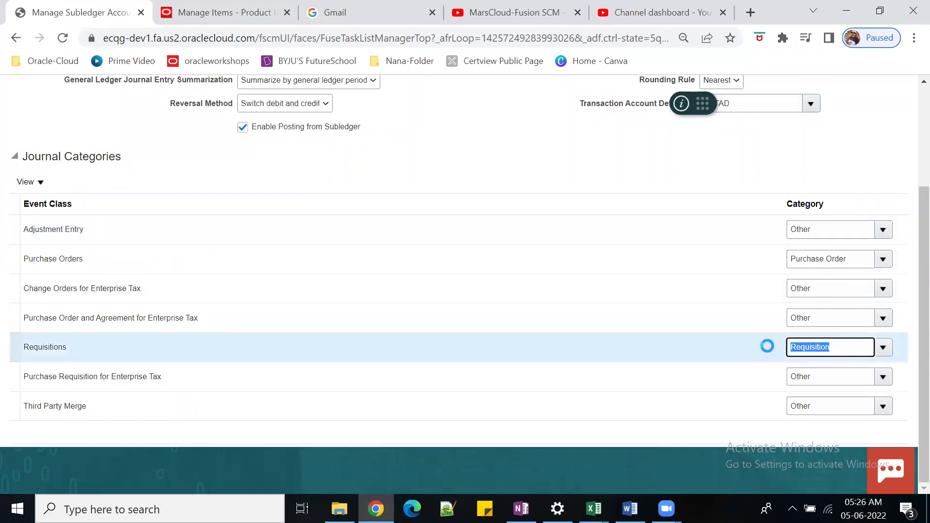
scroll(867, 207, "up", 1)
scroll(881, 160, "up", 2)
left_click(892, 123)
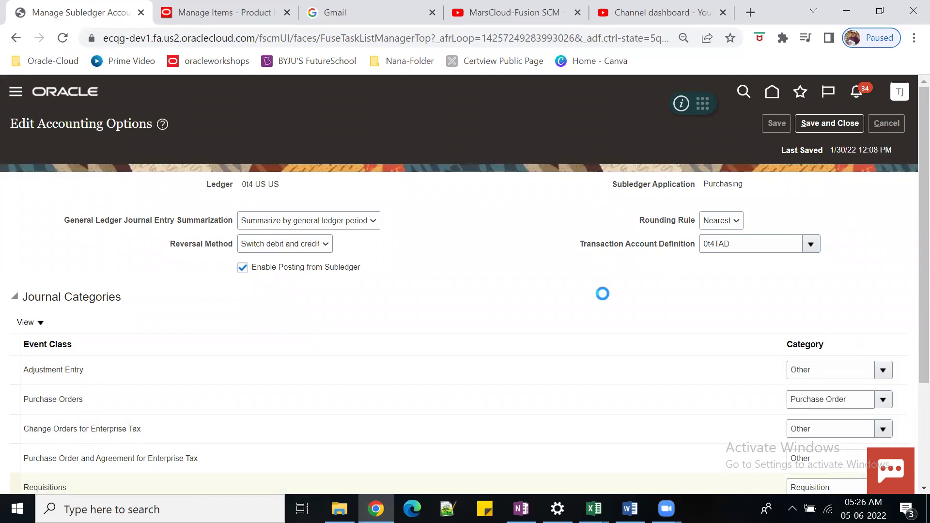
left_click(890, 129)
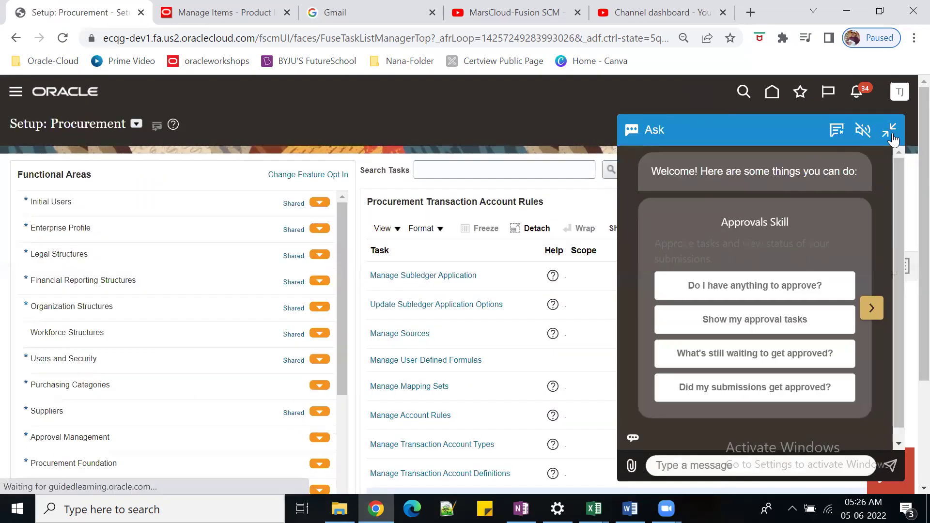
- Go to Procurement > Purchase Orders and launch Create Order from the Tasks panel
left_click(888, 129)
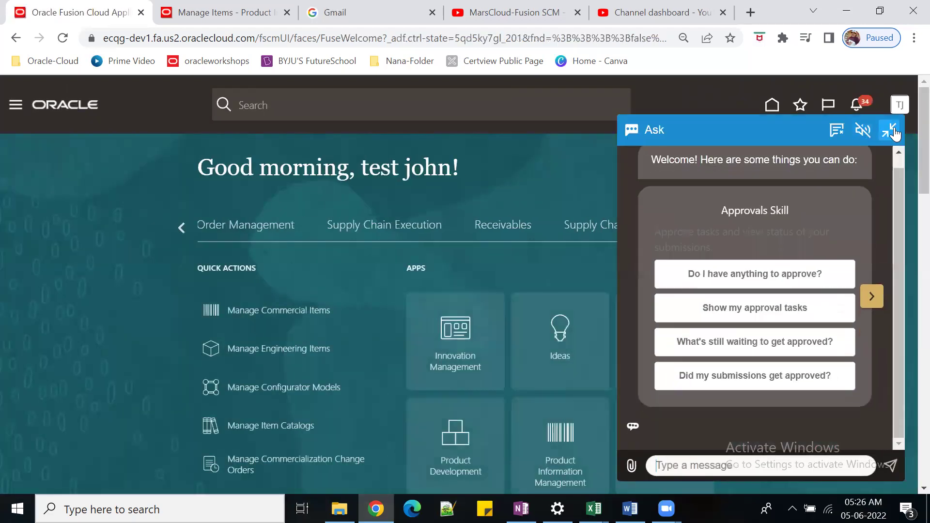
left_click(888, 130)
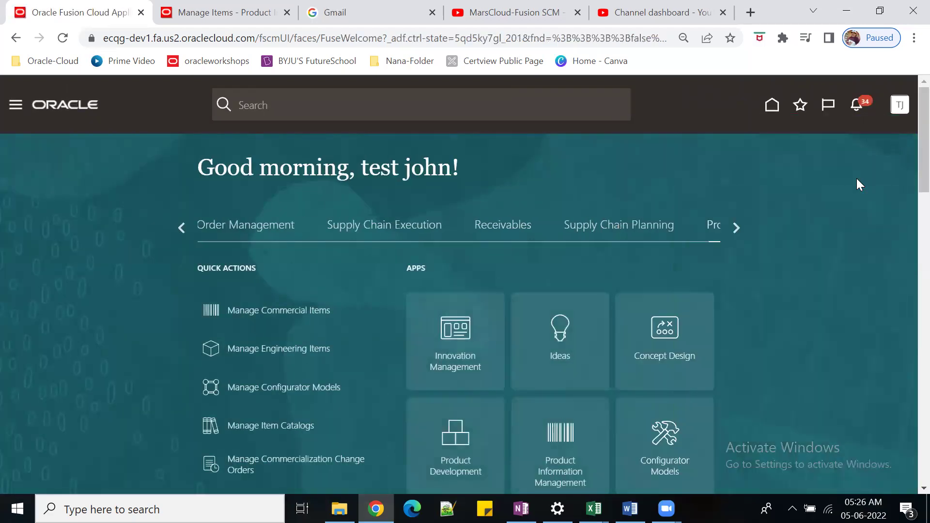
left_click(730, 227)
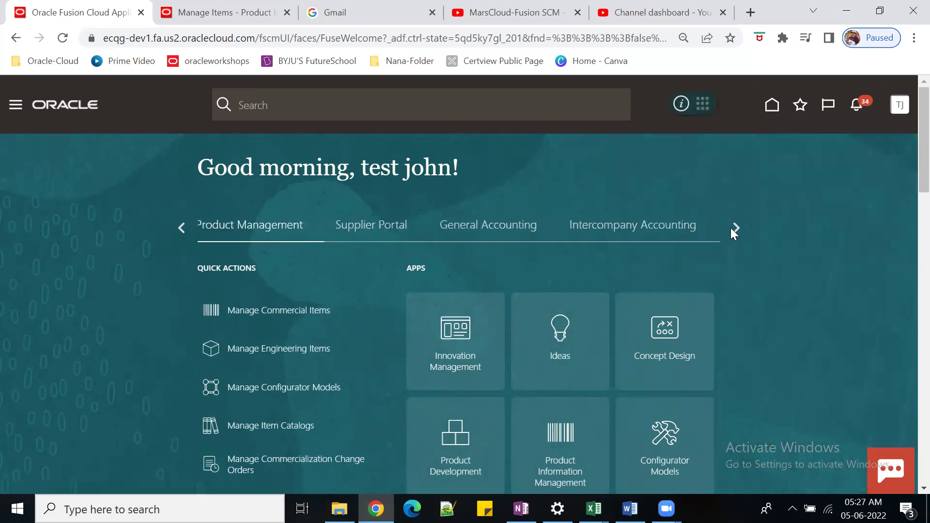
left_click(731, 228)
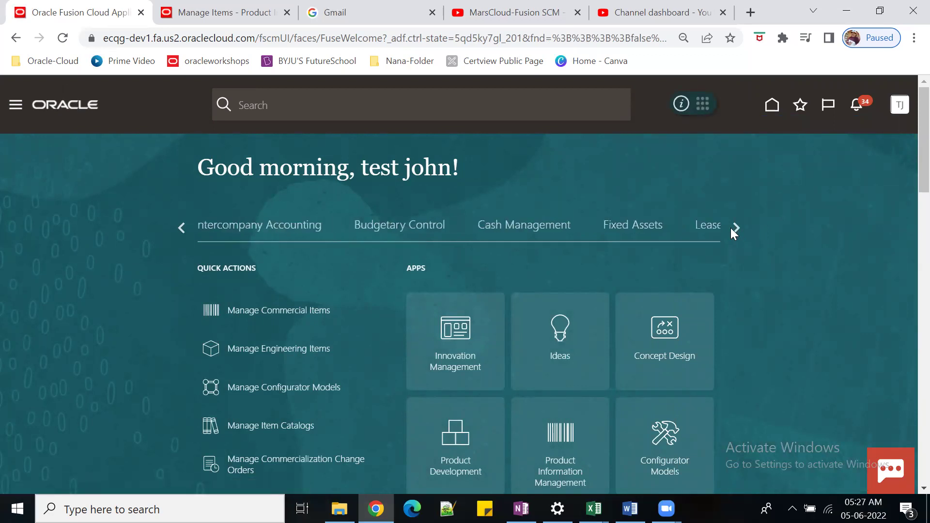
left_click(735, 228)
left_click(730, 228)
left_click(177, 233)
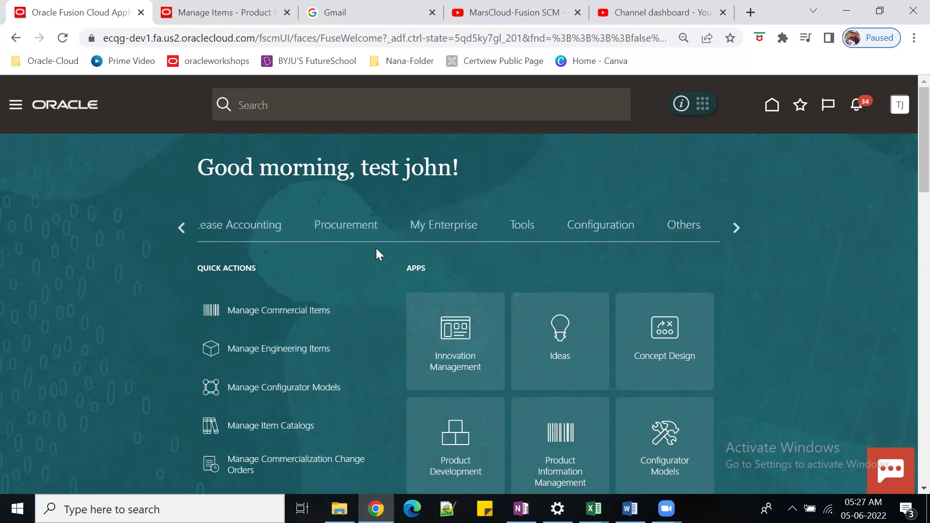
left_click(357, 236)
scroll(742, 341, "down", 1)
left_click(490, 394)
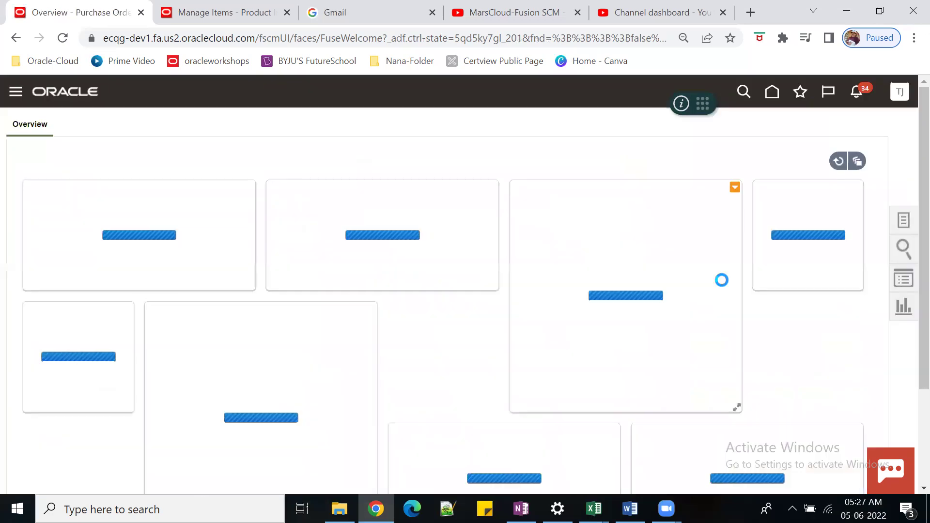
left_click(904, 222)
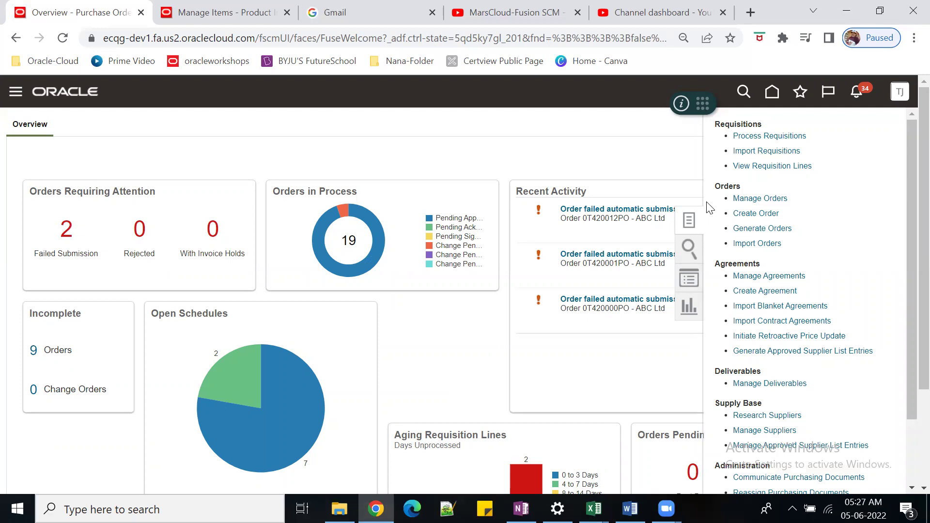
left_click(761, 219)
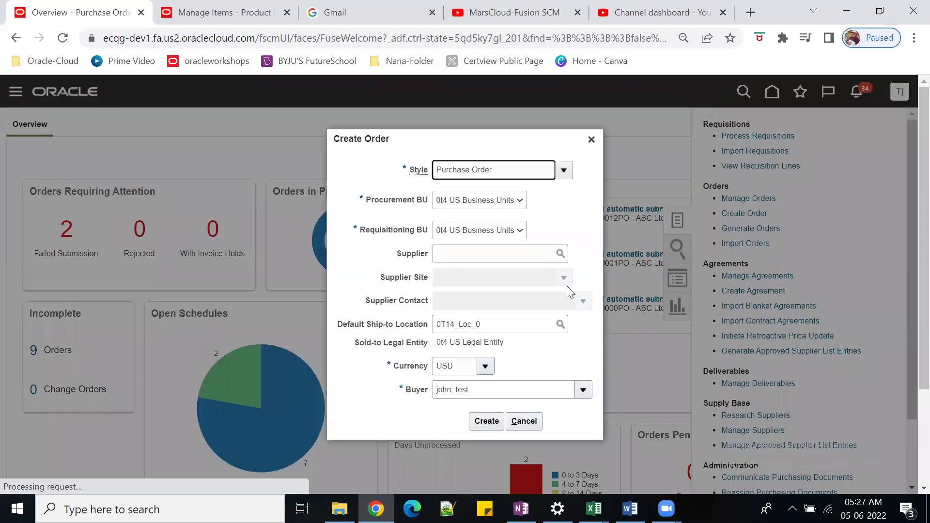
- Create the purchase order with supplier ABC Ltd
left_click(469, 256)
type("ABC")
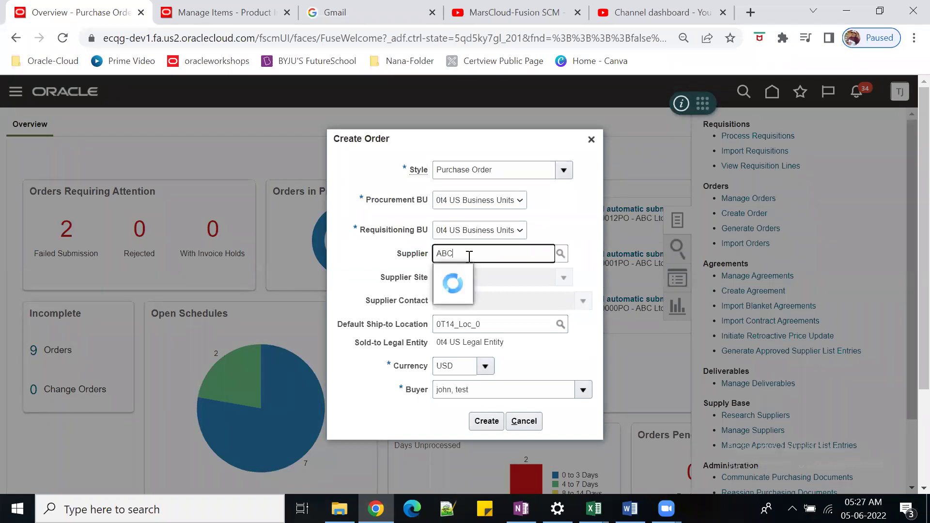
left_click(477, 275)
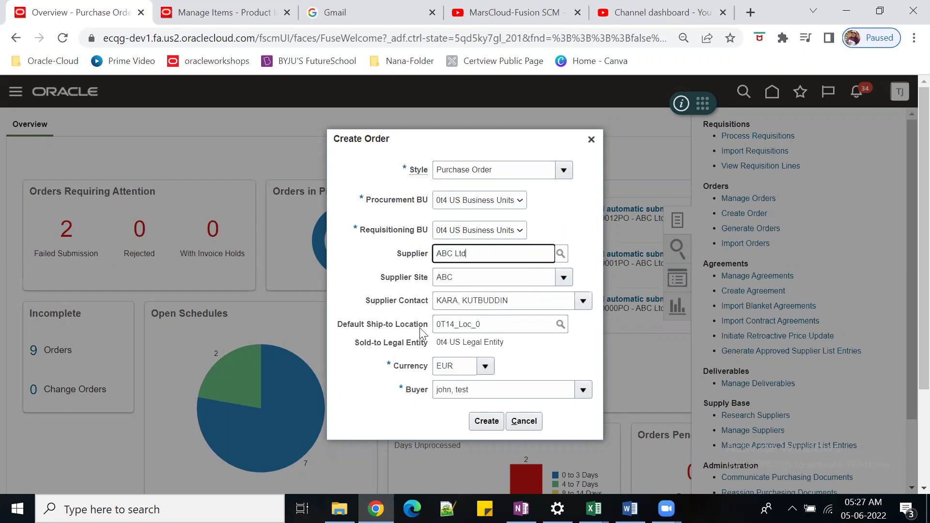
left_click(480, 425)
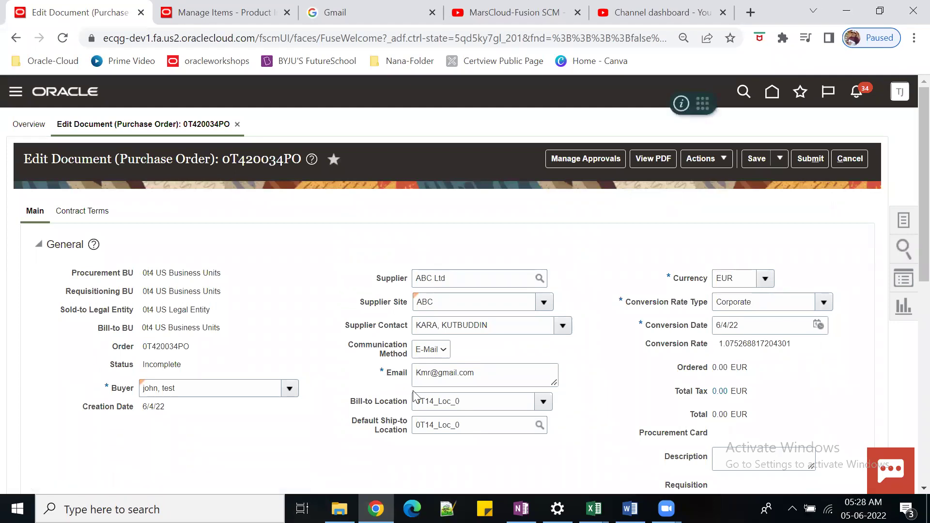
- Add a new order line with item 0T4FG_9001
scroll(500, 394, "down", 5)
scroll(459, 253, "up", 1)
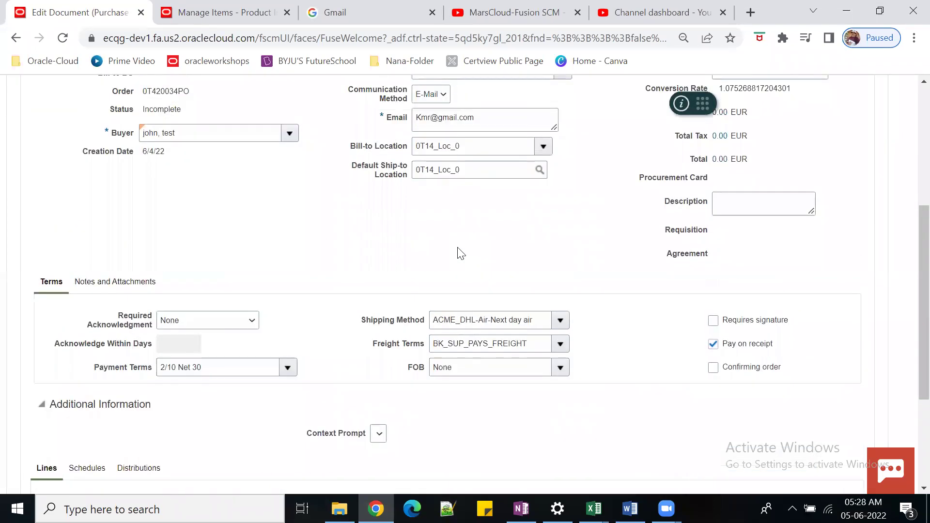
scroll(500, 209, "up", 1)
scroll(460, 338, "down", 5)
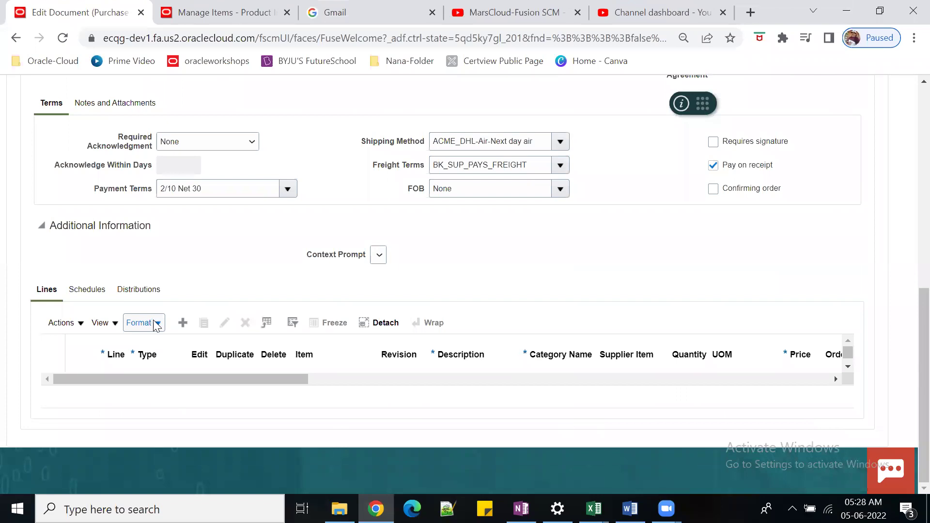
left_click(184, 322)
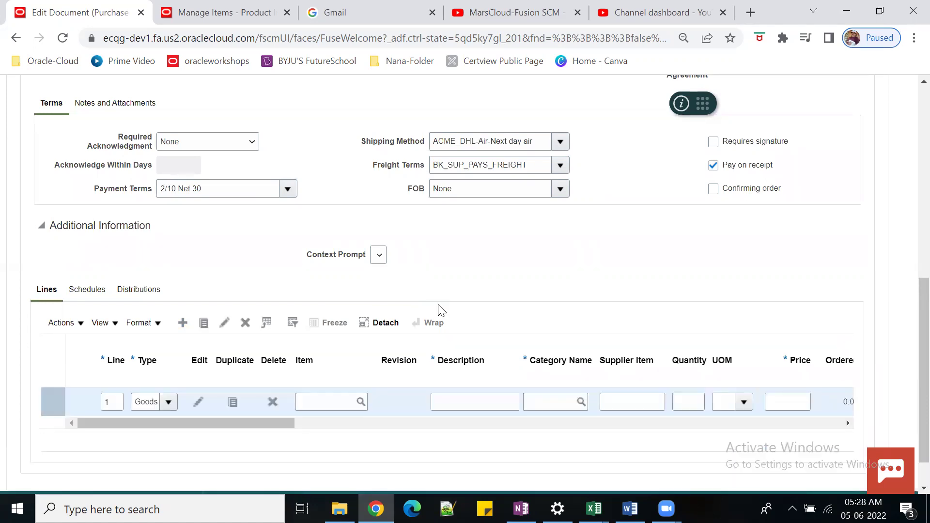
left_click(502, 400)
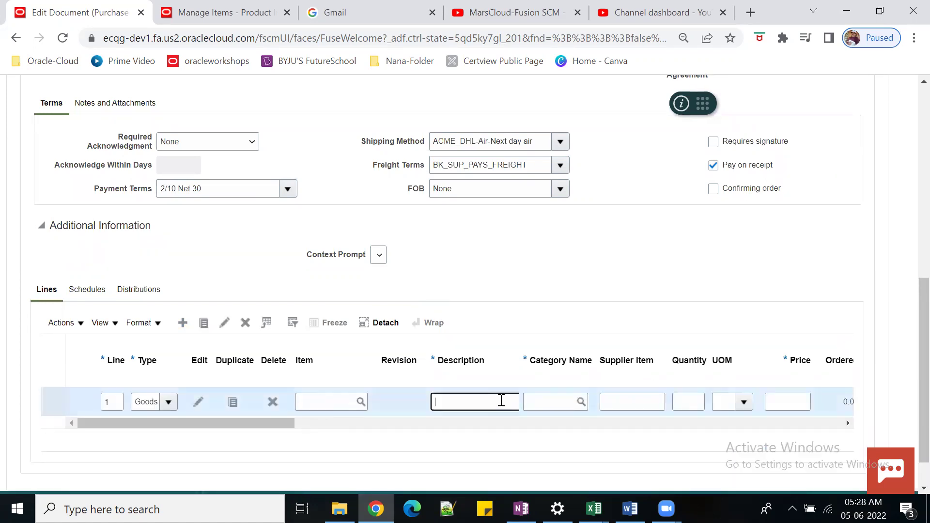
type("TEST")
key("Tab")
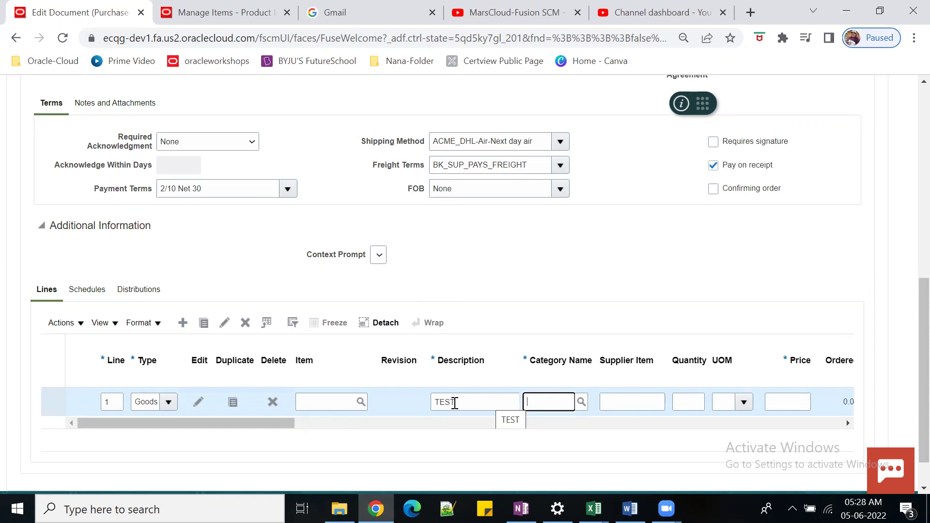
key("shift+Tab")
key("BackSpace")
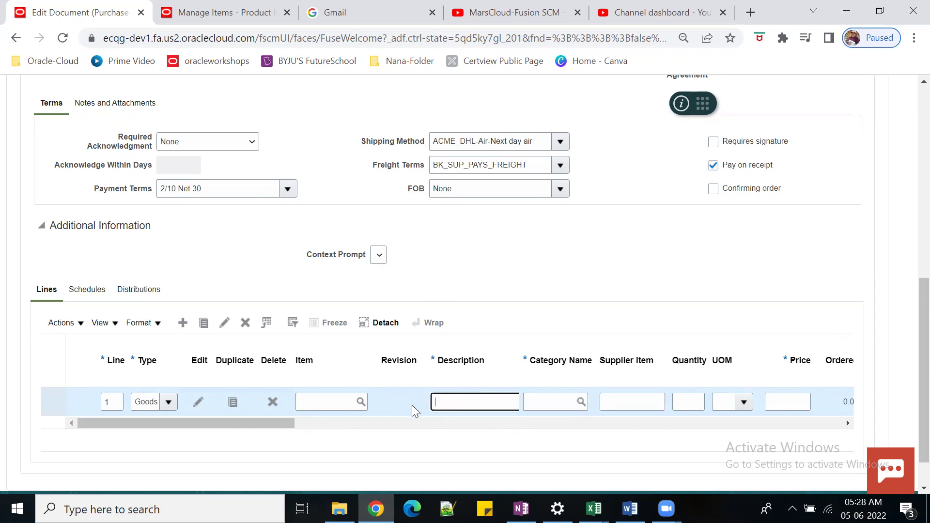
left_click(338, 399)
type("0T4")
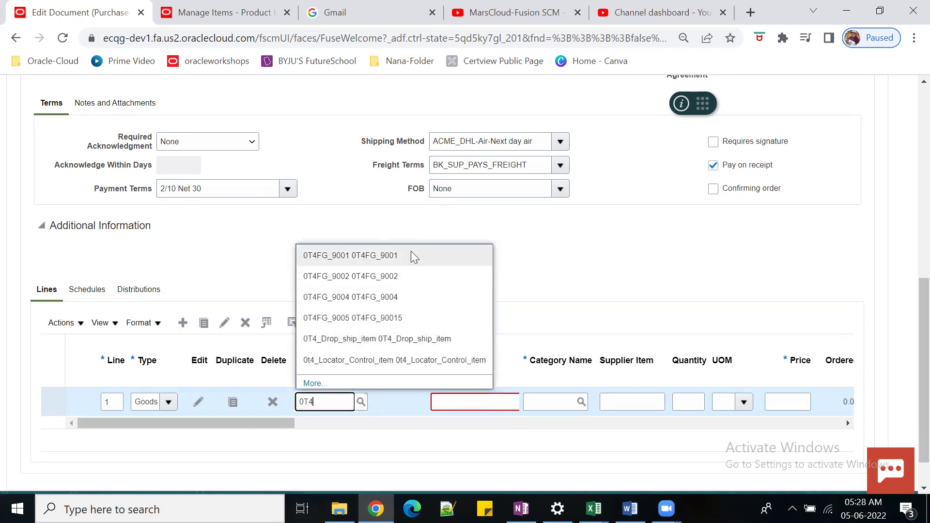
left_click(411, 256)
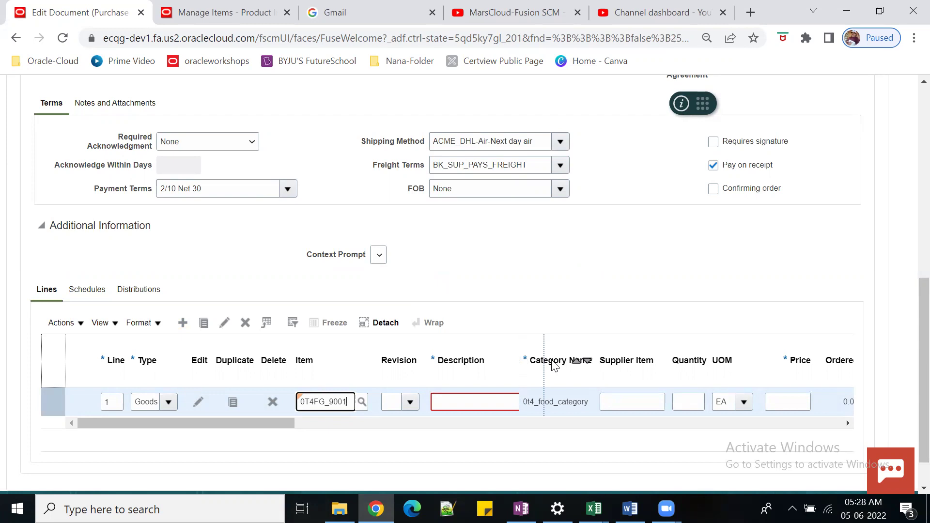
- Give the line description TEST, quantity 100 and price 10
left_click_drag(519, 357, 550, 358)
left_click(515, 404)
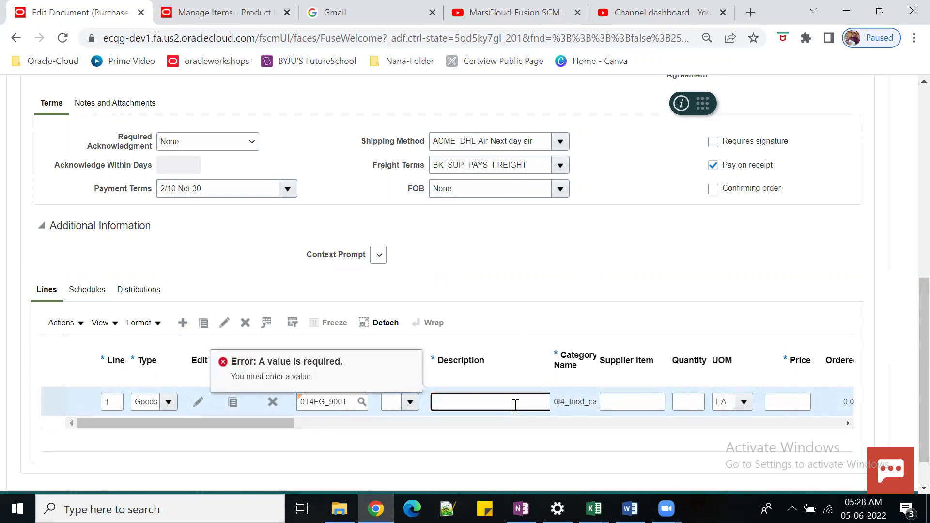
type("TEST")
key("Tab")
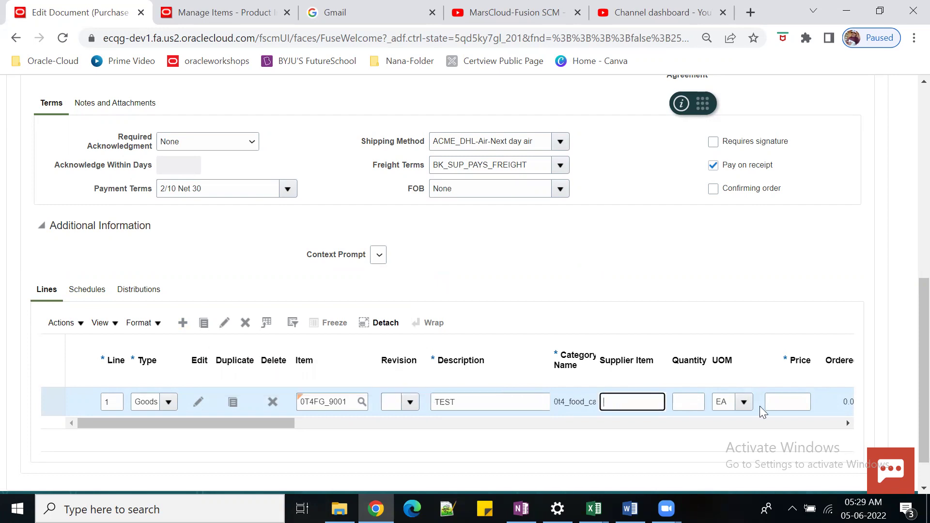
left_click(693, 401)
type("10")
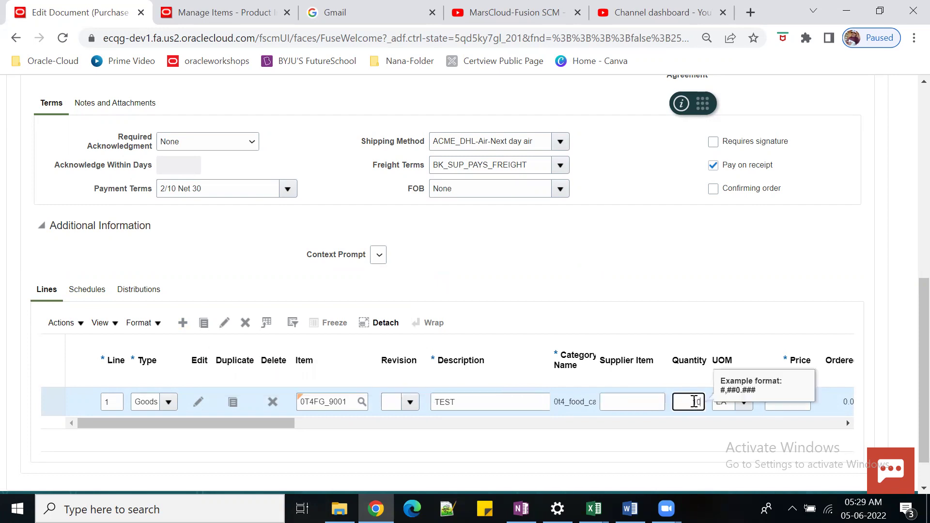
type("0")
key("Tab")
key("Tab")
type("10")
key("Tab")
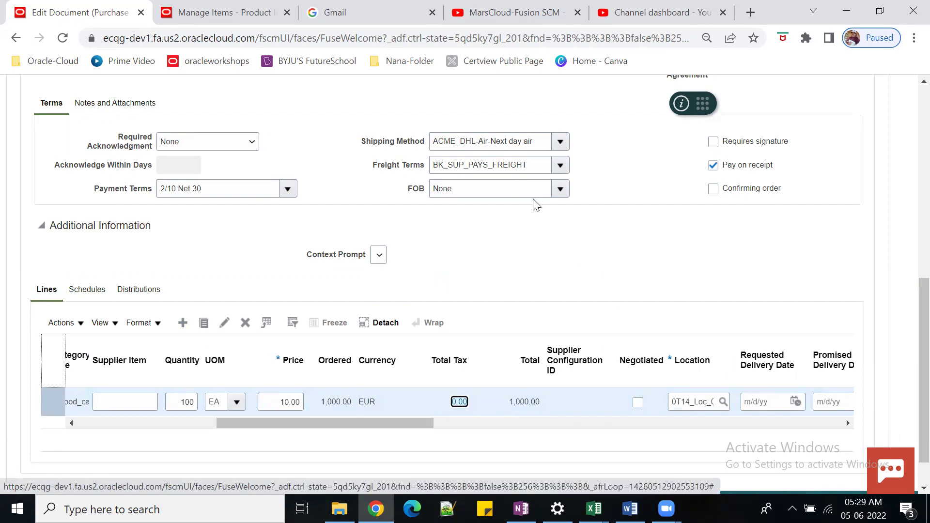
scroll(533, 209, "up", 3)
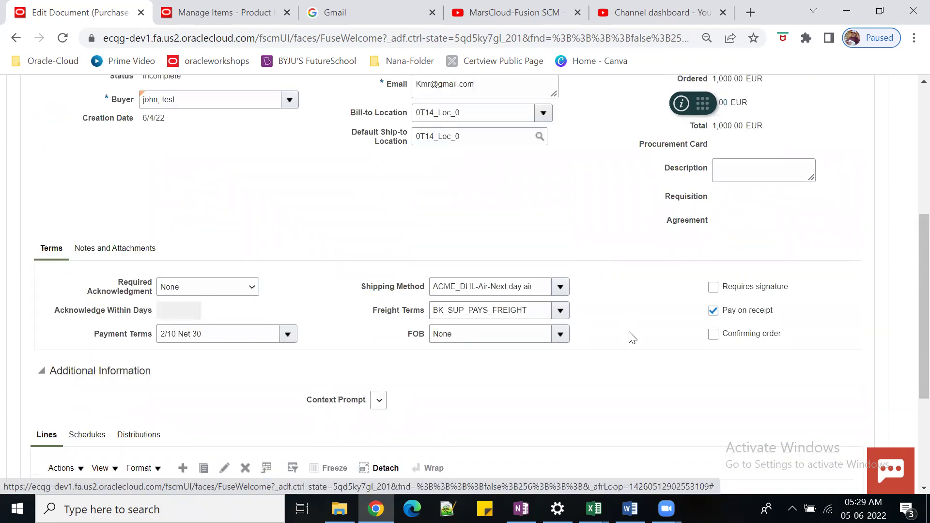
scroll(629, 336, "down", 4)
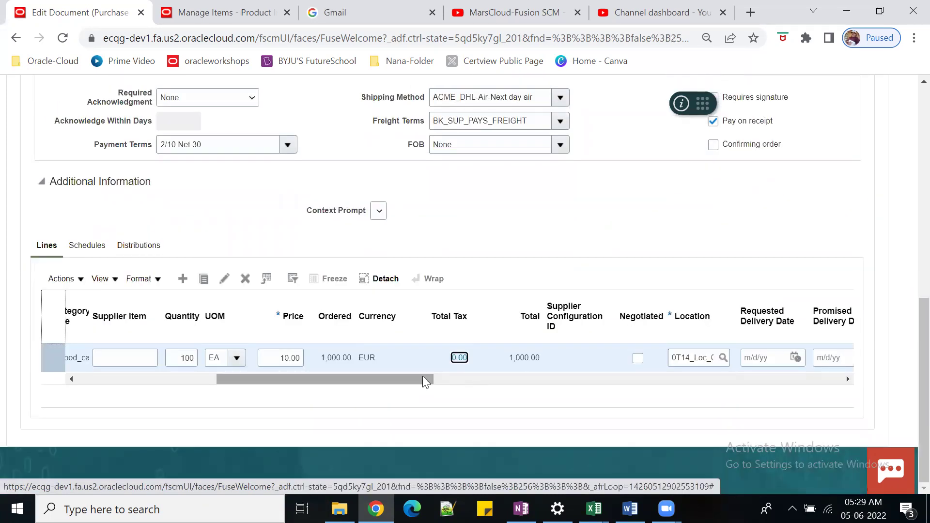
scroll(695, 296, "up", 5)
scroll(730, 208, "up", 4)
left_click(754, 117)
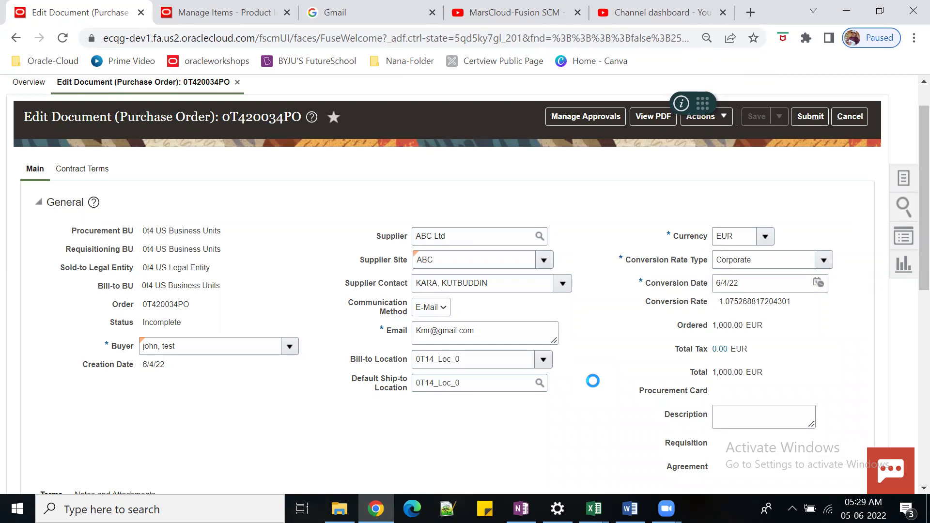
scroll(592, 380, "down", 3)
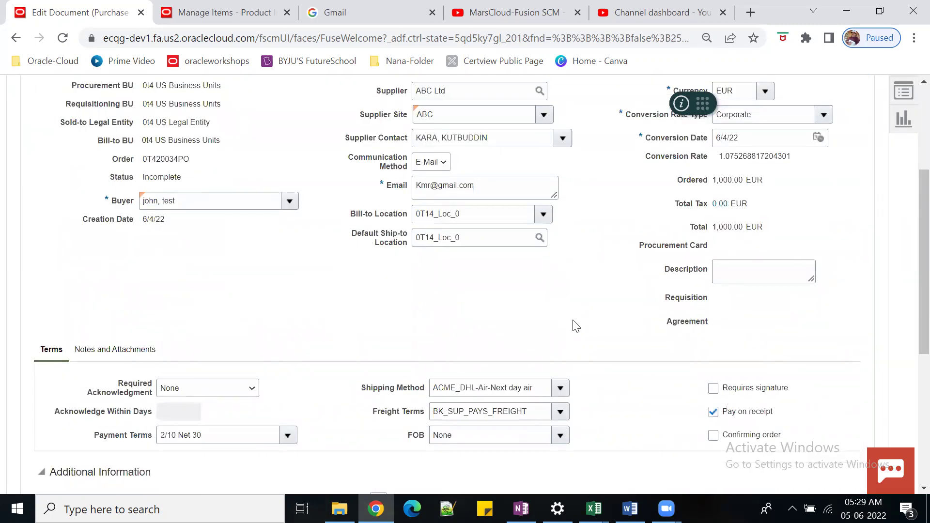
scroll(581, 328, "down", 6)
scroll(581, 327, "down", 3)
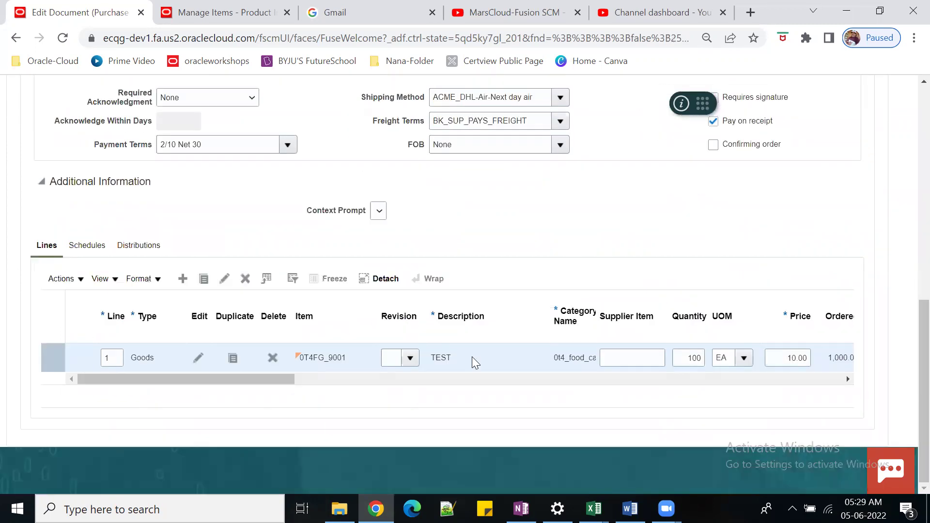
left_click_drag(220, 376, 664, 394)
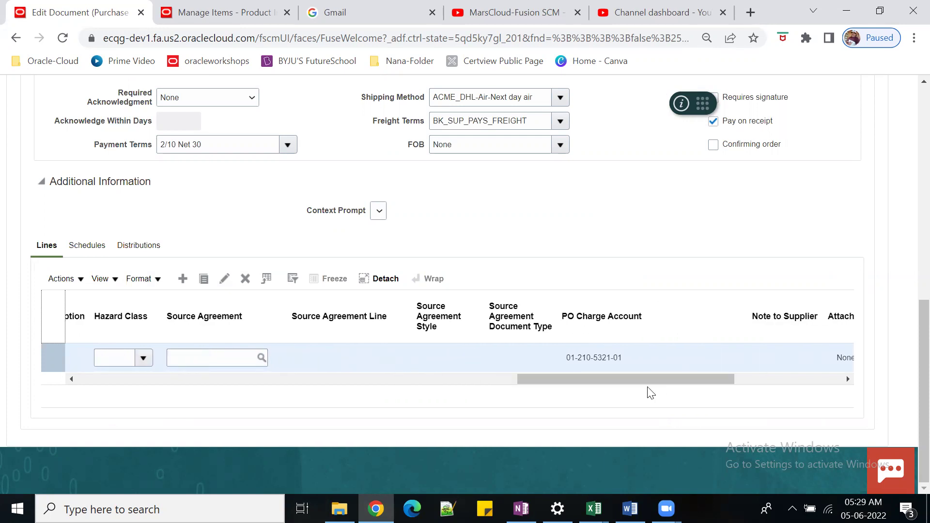
left_click(592, 357)
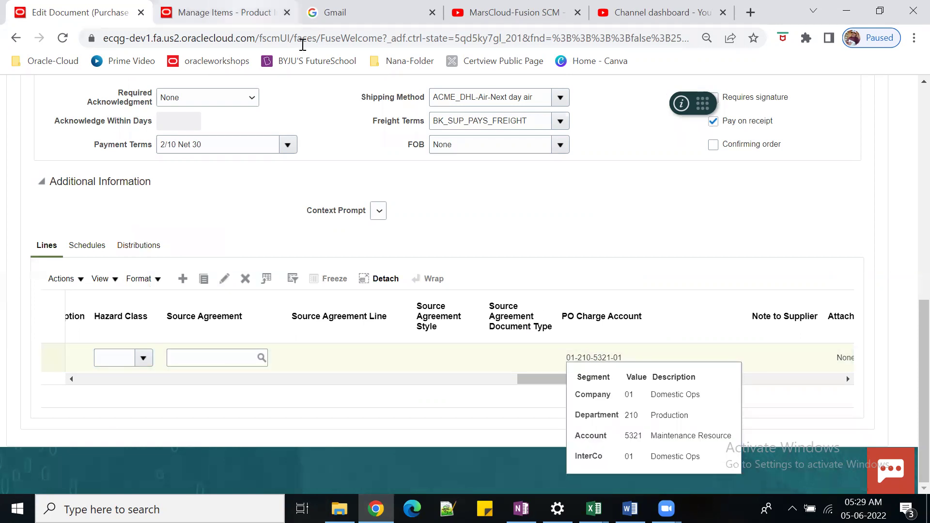
- Switch back to the purchase order tab and open the saved environment bookmarks
key("ctrl+Tab")
scroll(632, 290, "up", 1)
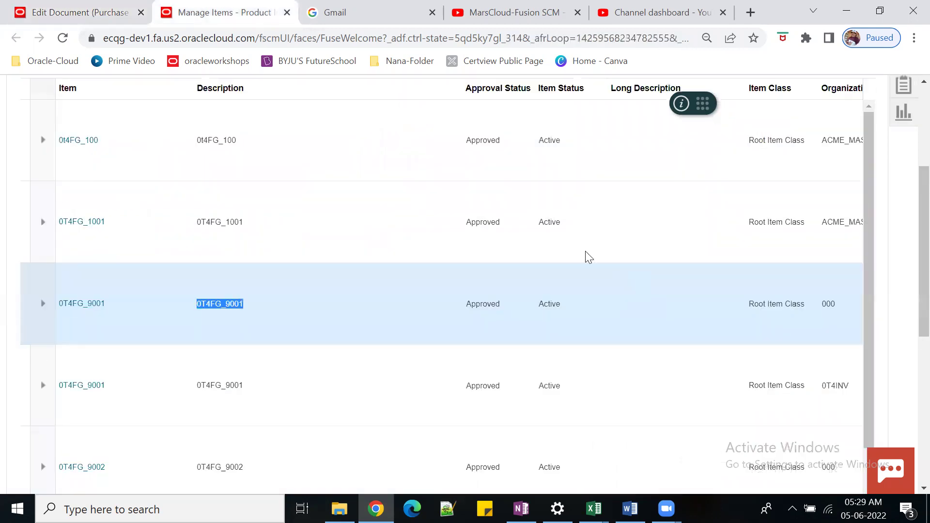
scroll(585, 256, "up", 4)
left_click(68, 11)
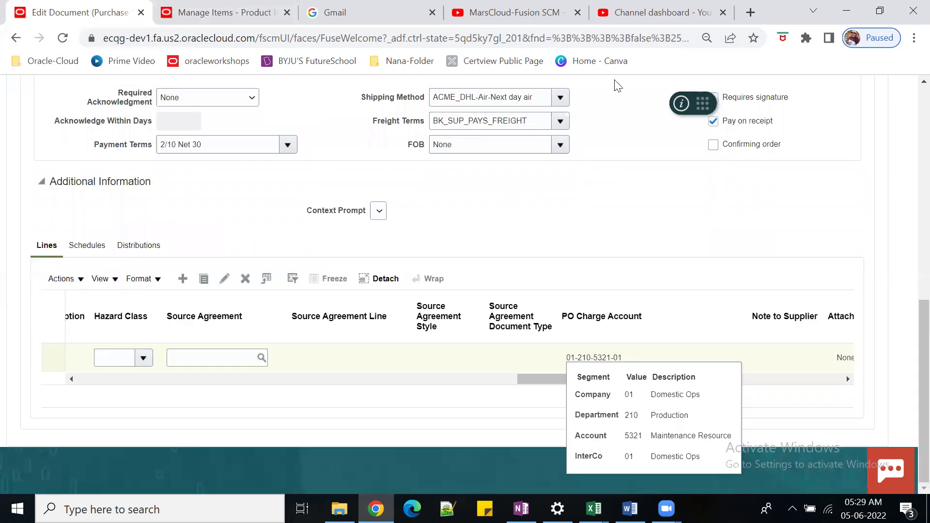
left_click(388, 61)
mouse_move(419, 101)
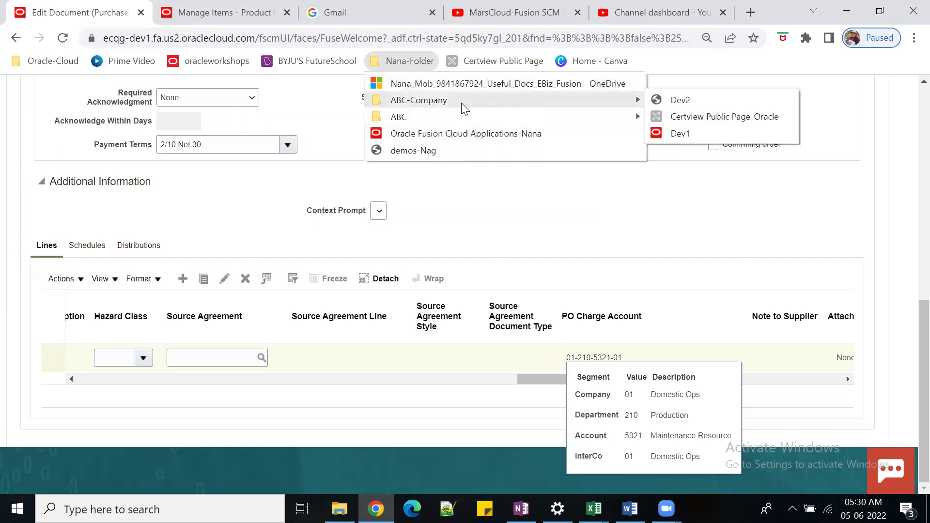
- Open the Dev1 environment and go to Setup and Maintenance
left_click(680, 135)
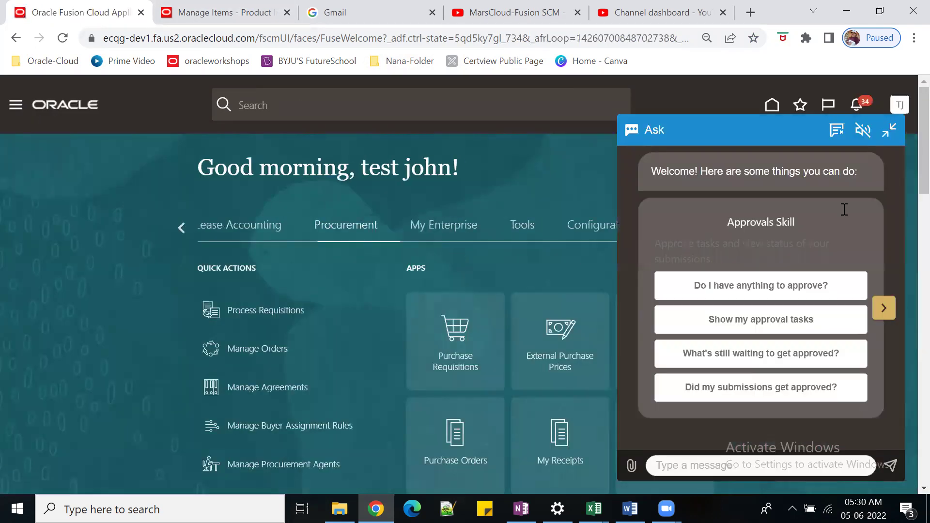
left_click(887, 131)
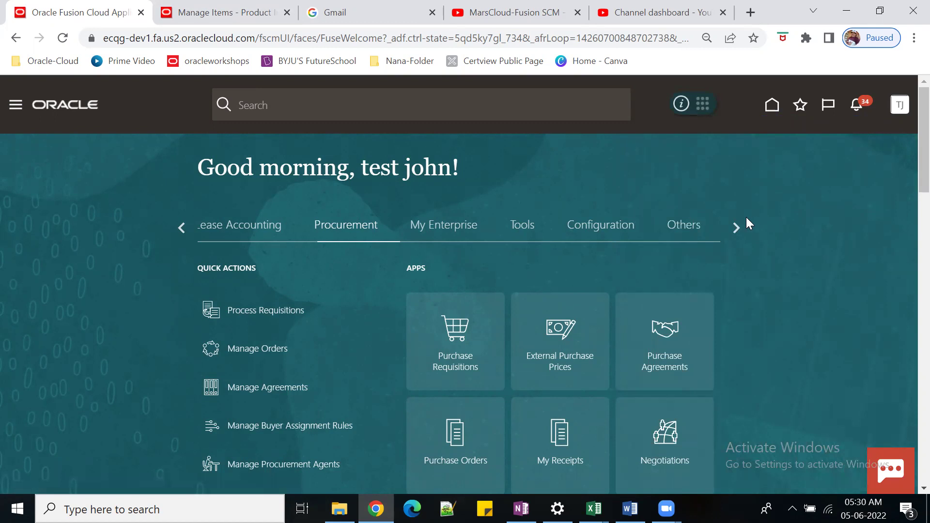
left_click(899, 106)
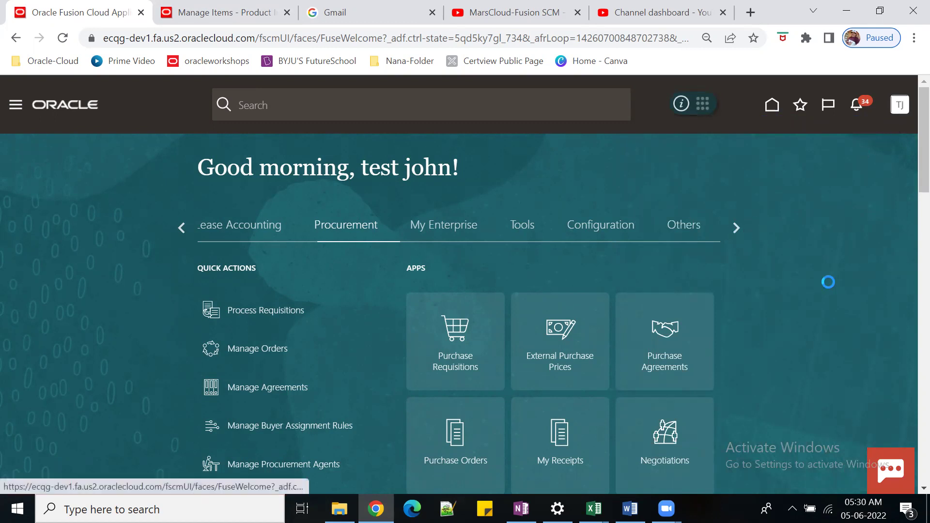
left_click(689, 301)
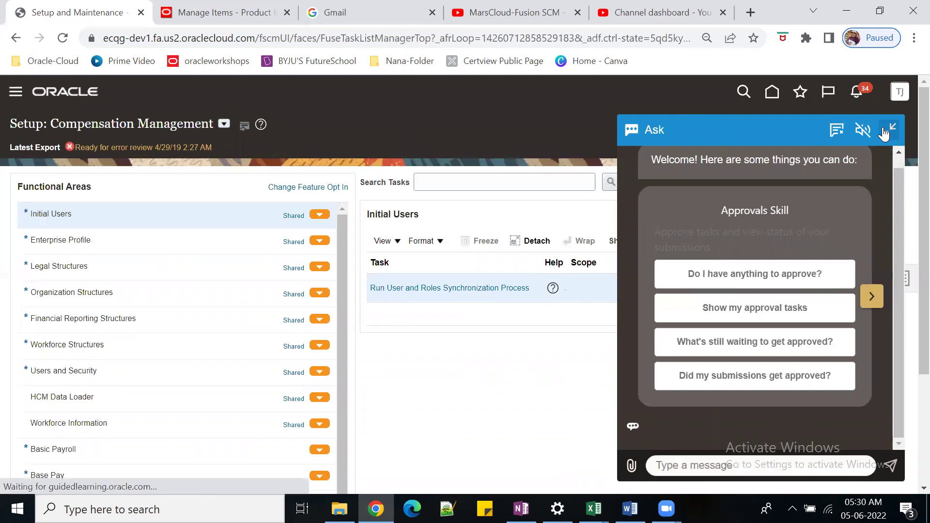
- Switch to the Procurement offering and list the Procurement Transaction Account Rules tasks
left_click(224, 124)
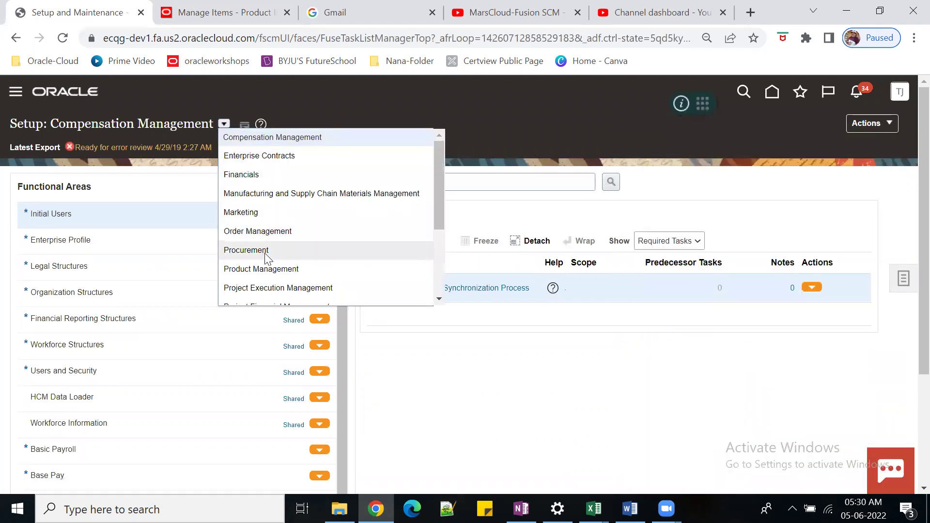
left_click(237, 250)
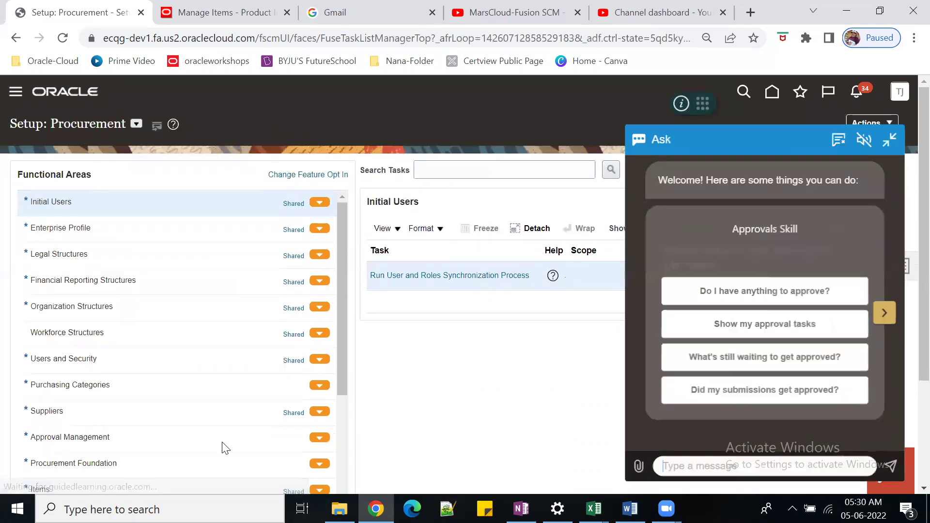
left_click(889, 130)
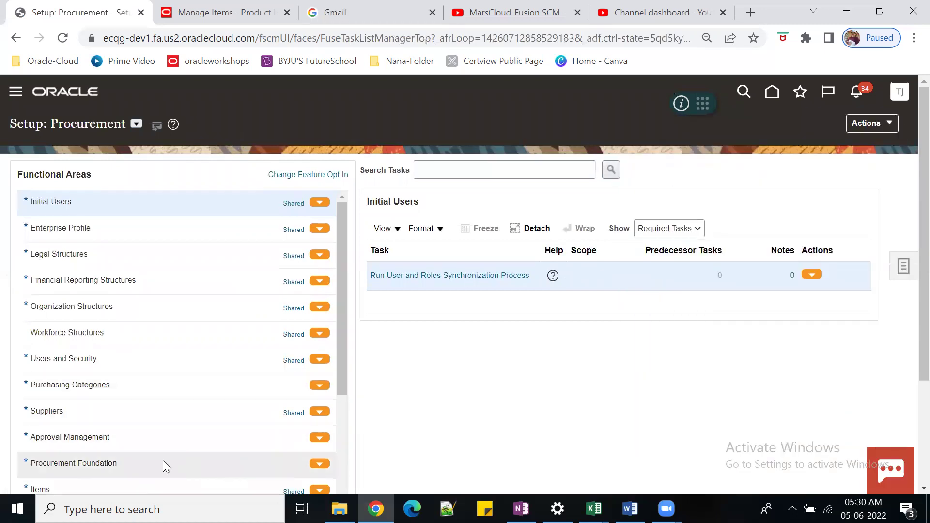
scroll(157, 453, "down", 3)
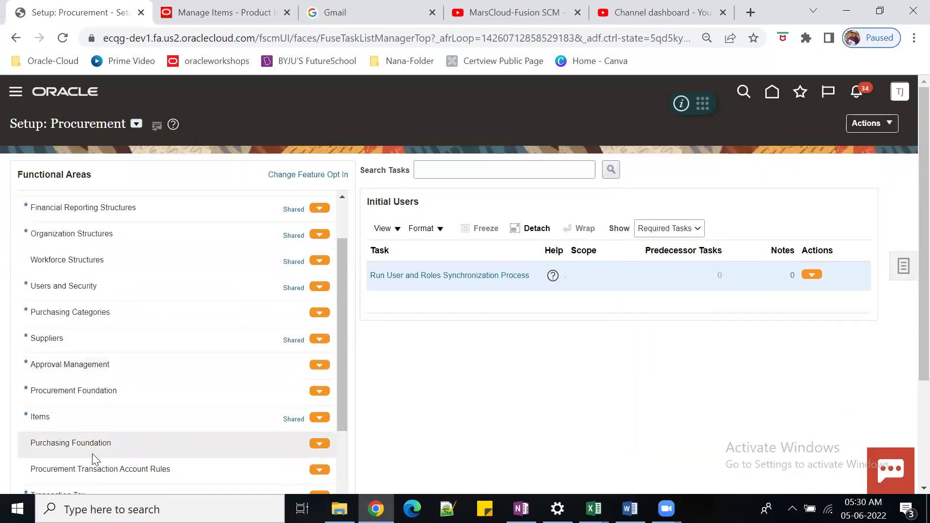
left_click(148, 469)
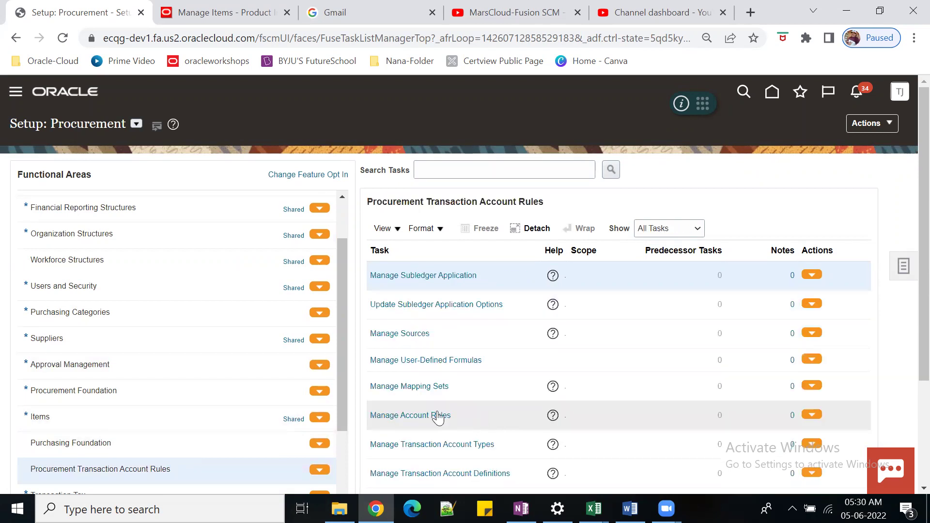
- Open the mapping sets setup and the item category mapping set 0T4_ITEMCATE11
left_click(388, 385)
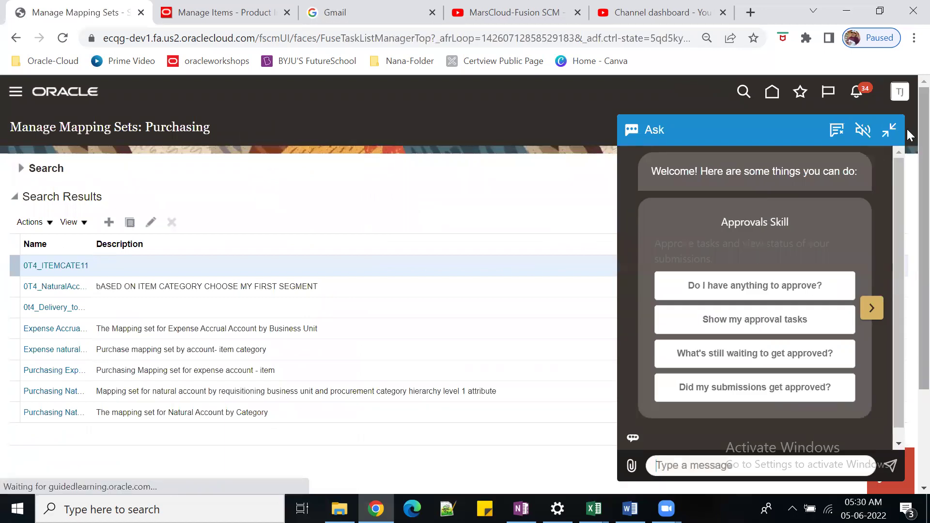
left_click(888, 130)
left_click(150, 222)
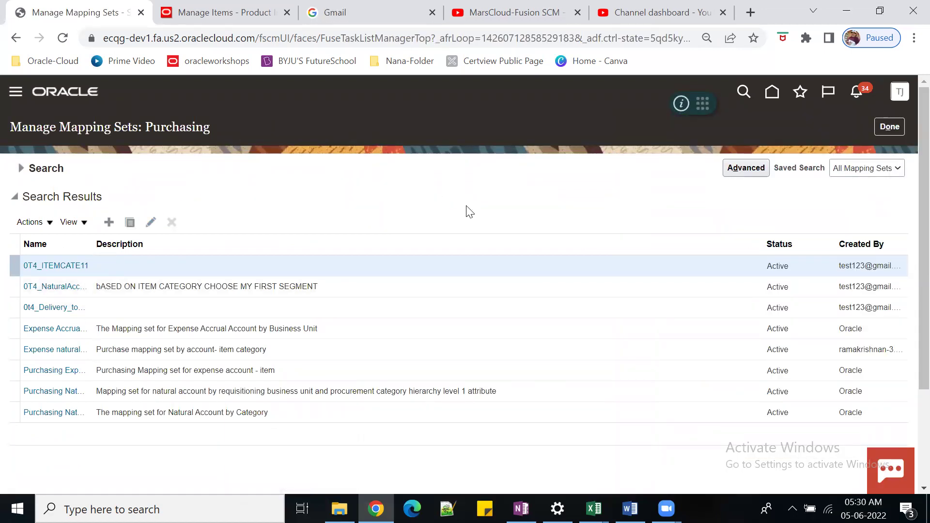
scroll(472, 216, "down", 5)
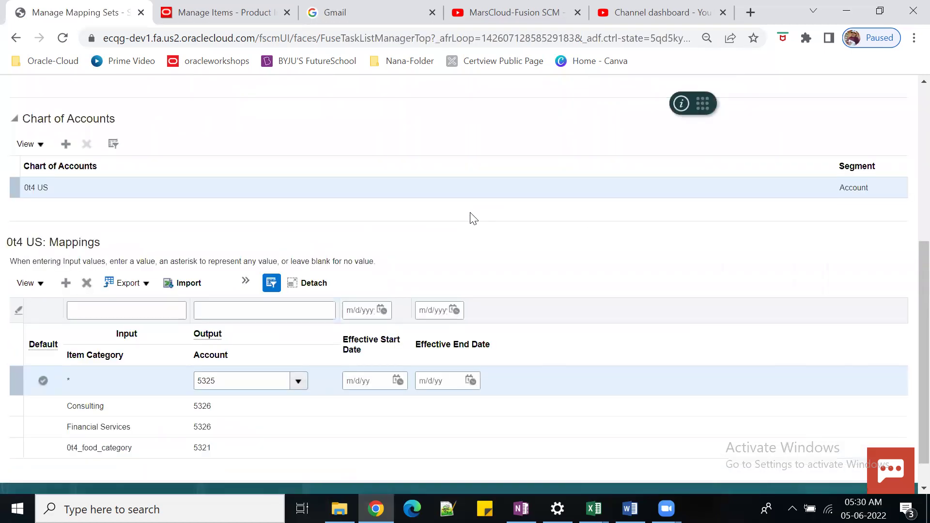
scroll(634, 273, "up", 5)
scroll(860, 142, "up", 1)
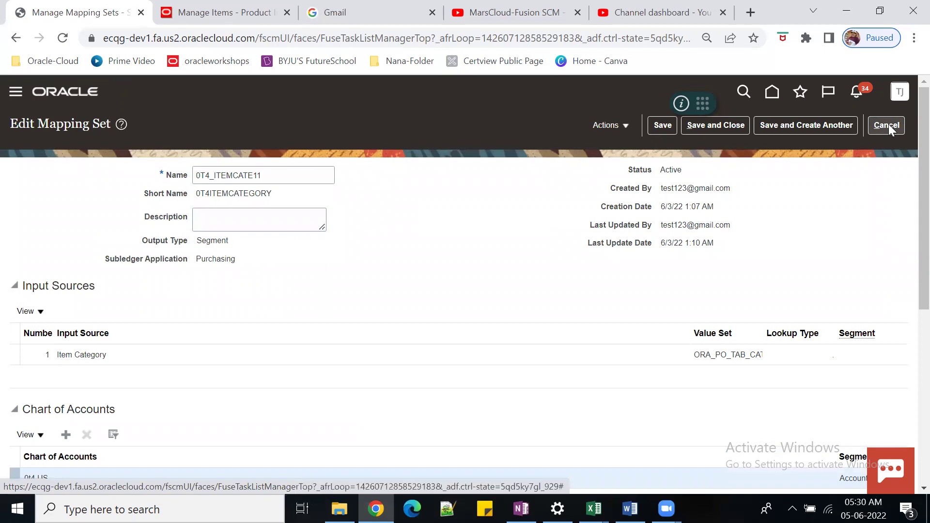
- Discard changes to 0T4_ITEMCATE11 and open 0t4_Delivery_to_location showing Department mappings 210, 300, 999
left_click(887, 126)
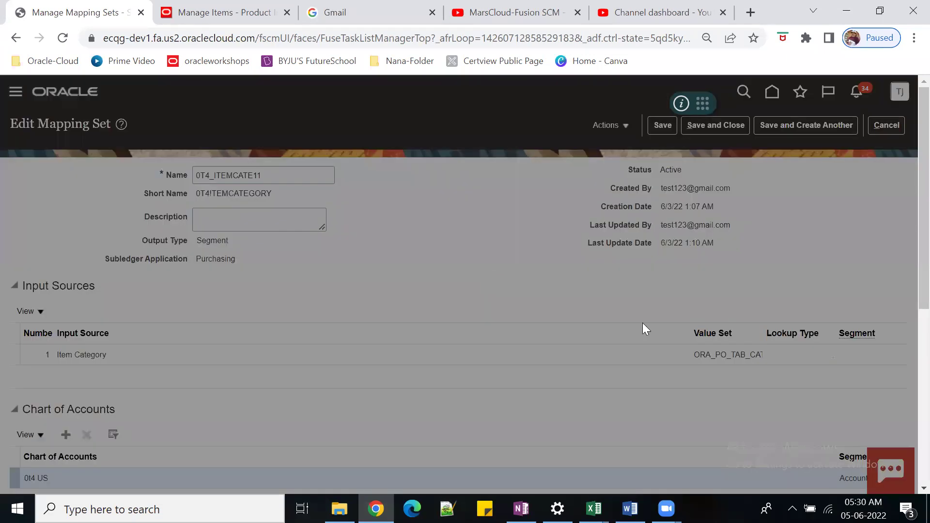
key("alt+y")
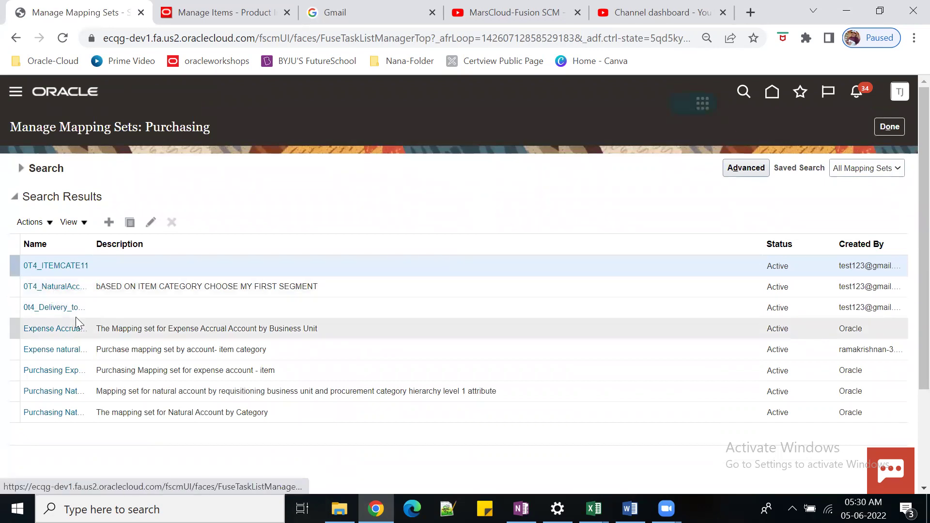
left_click(52, 307)
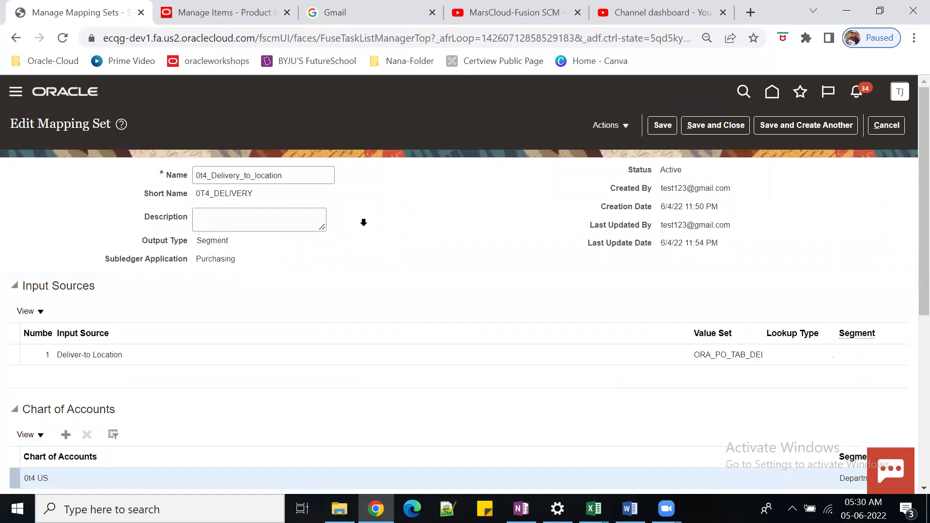
scroll(363, 222, "down", 6)
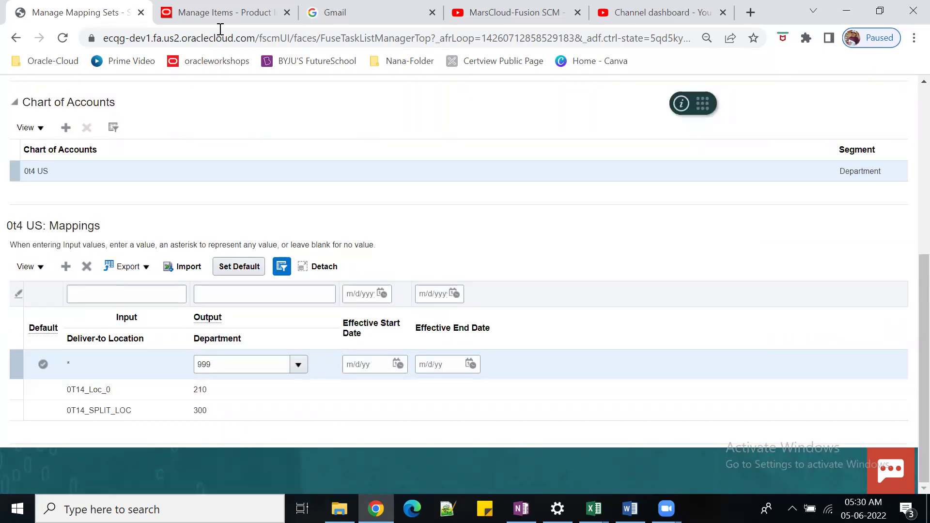
left_click_drag(766, 12, 706, 66)
- Close the two YouTube tabs and Gmail, then open the Dev1 bookmark in a new tab
left_click(721, 62)
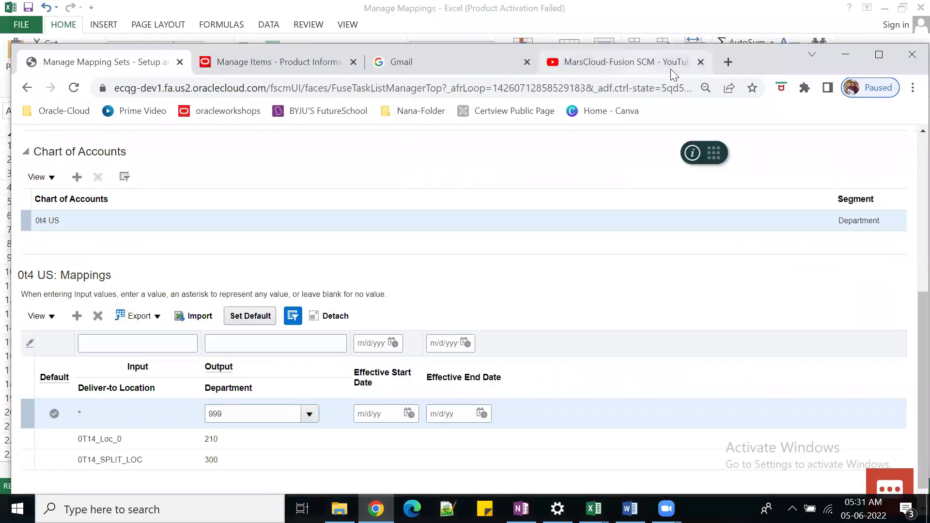
left_click(701, 61)
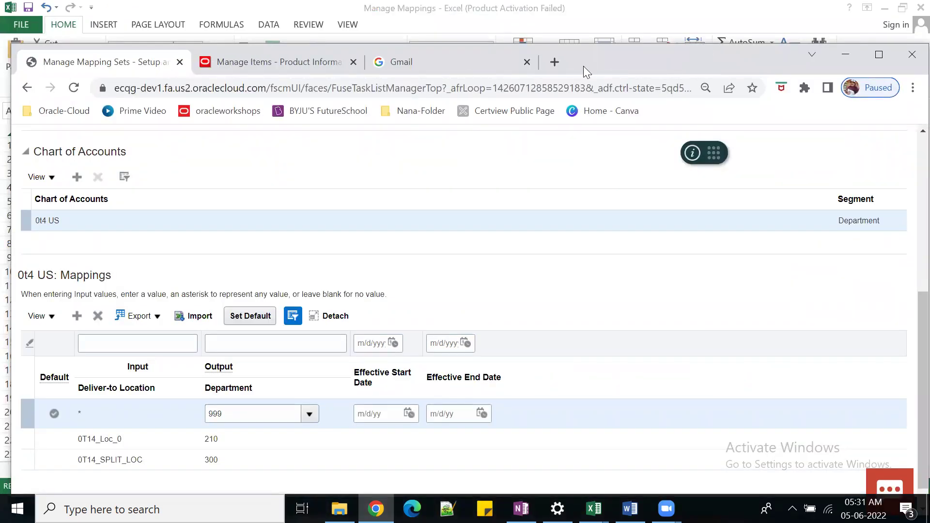
left_click(526, 62)
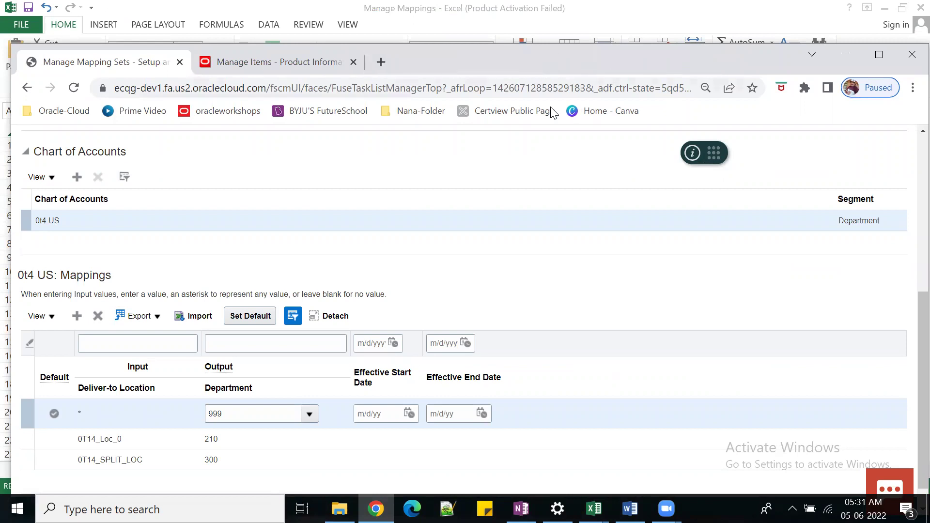
left_click(417, 111)
right_click(710, 187)
left_click(772, 196)
- In the maximized Dev1 tab, go to Purchase Orders and show its task list
left_click(429, 64)
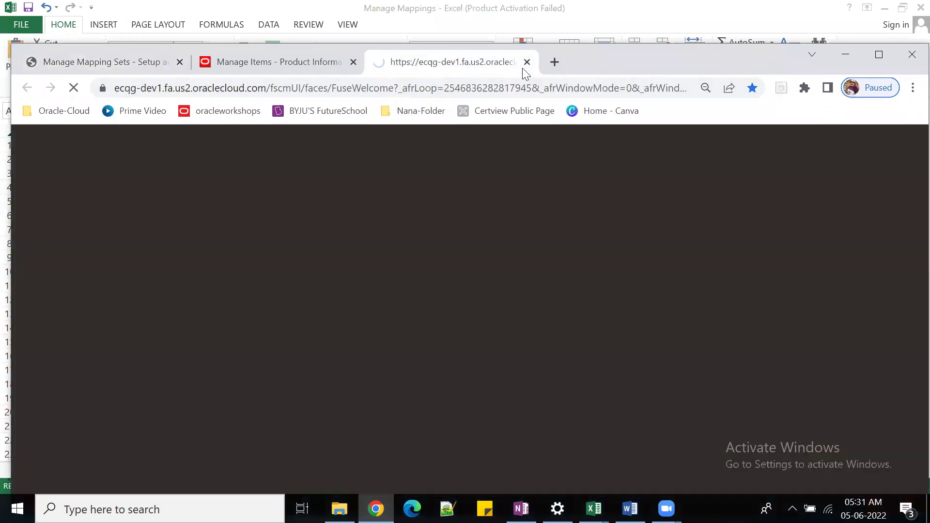
left_click(879, 55)
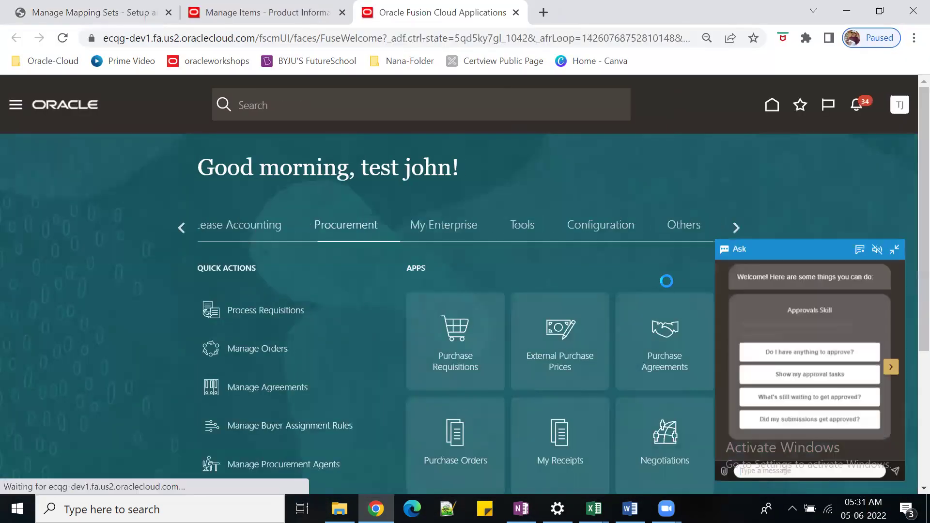
left_click(888, 130)
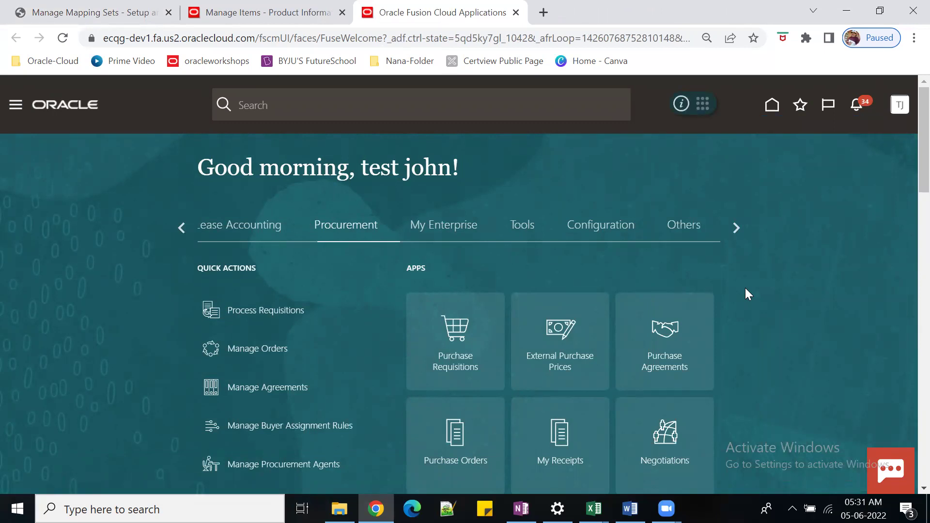
left_click(455, 436)
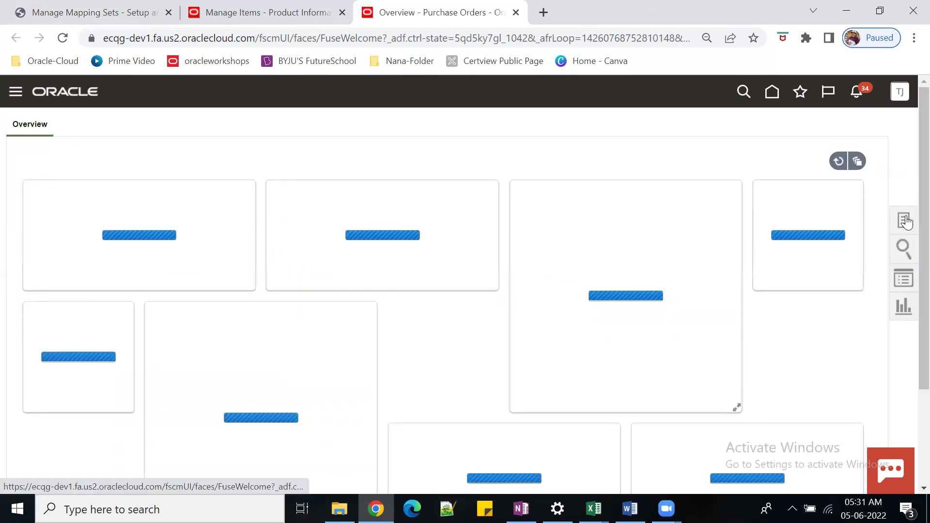
left_click(905, 220)
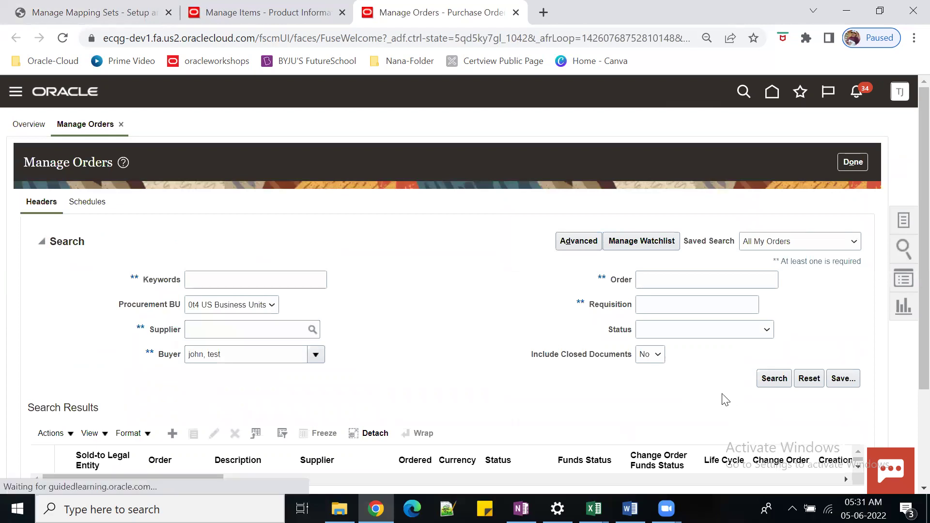
- Search purchase orders and open order 0T420034PO from the results
left_click(773, 378)
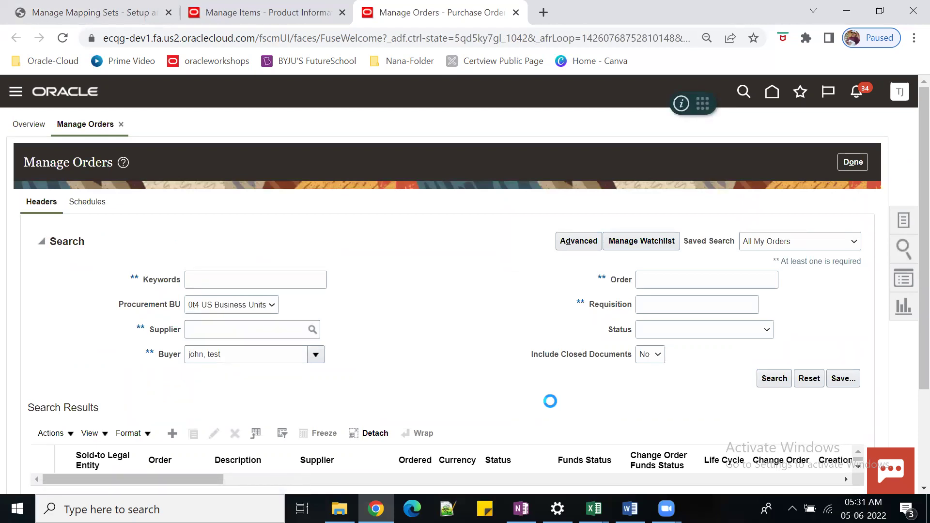
scroll(540, 394, "down", 3)
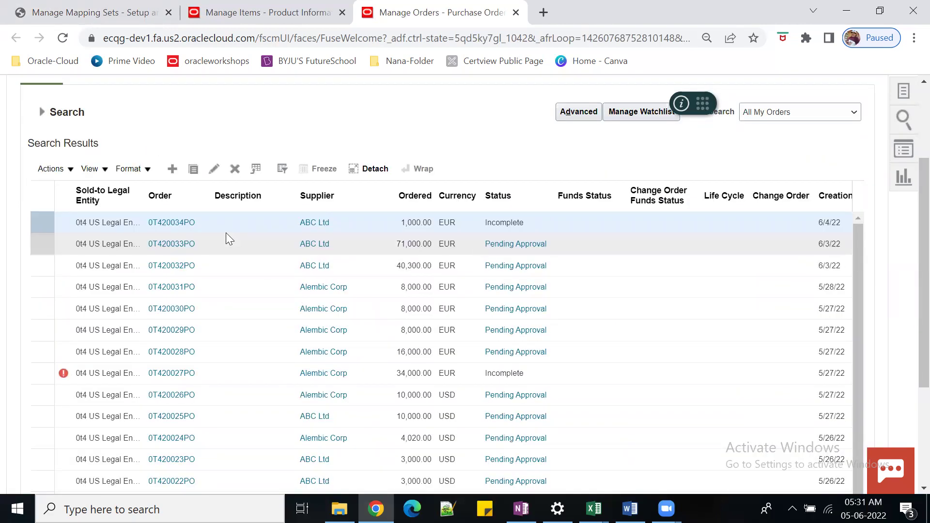
left_click(182, 224)
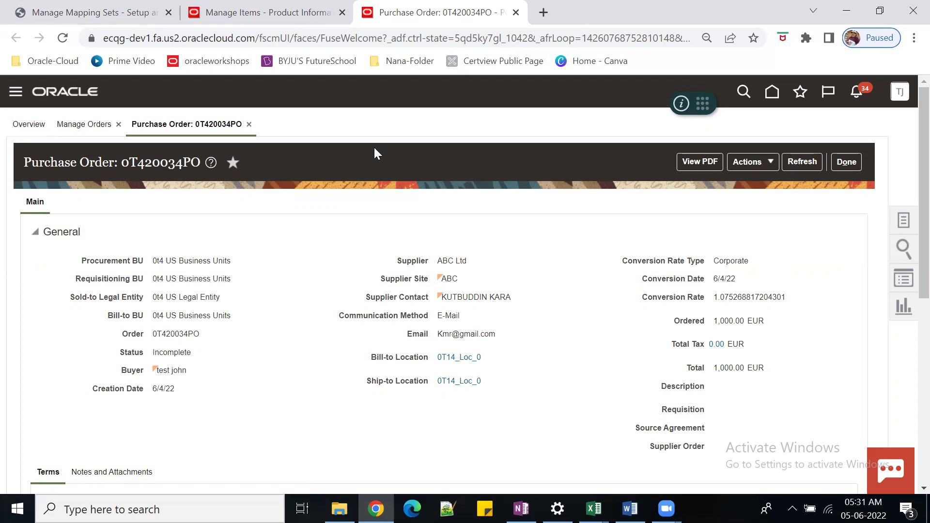
- Put purchase order 0T420034PO into edit mode via Actions > Edit
scroll(450, 283, "down", 6)
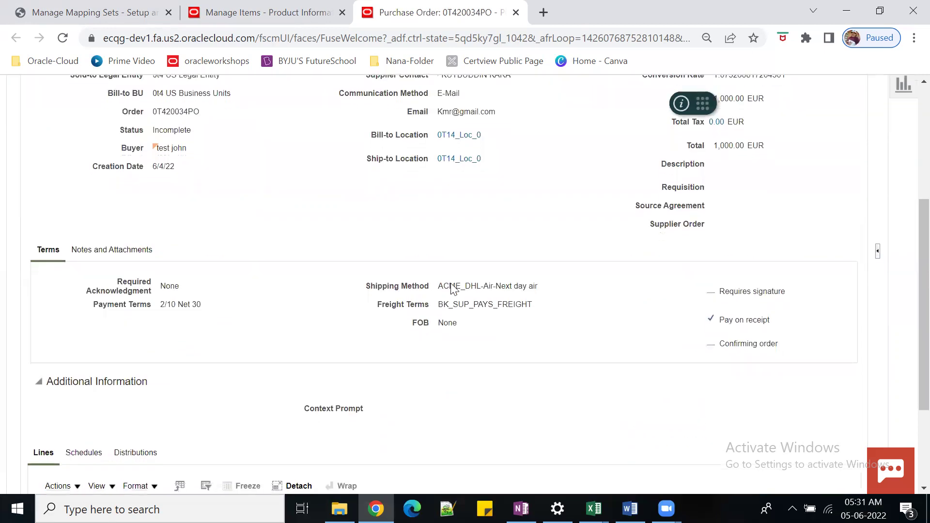
scroll(697, 285, "up", 3)
scroll(697, 276, "up", 3)
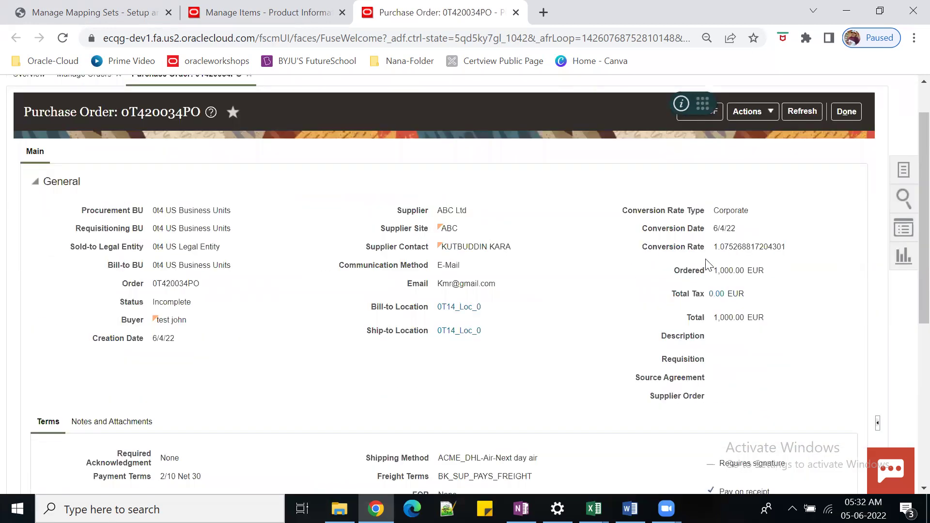
left_click(771, 164)
left_click(757, 183)
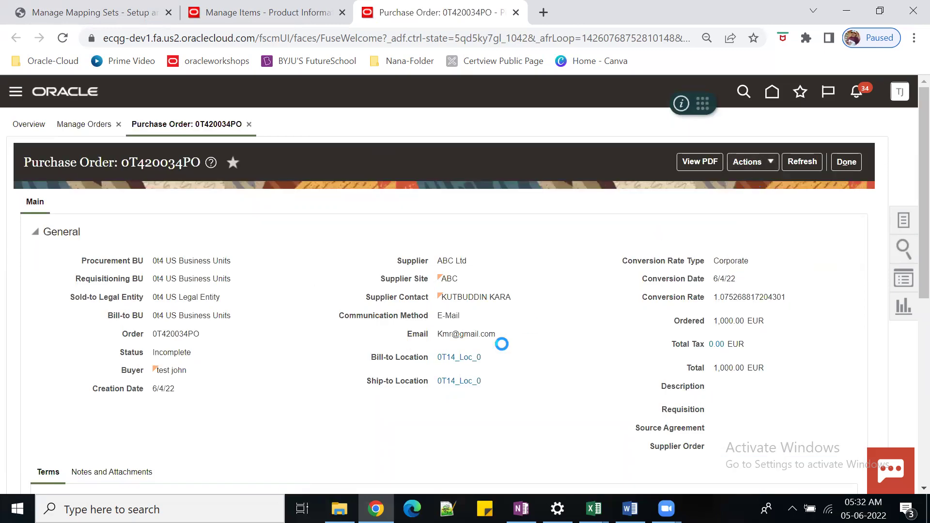
scroll(513, 324, "down", 3)
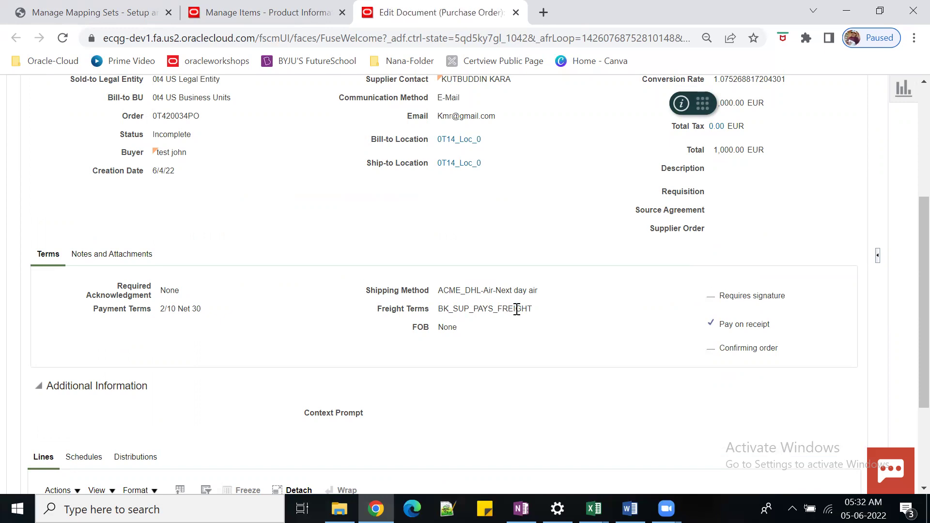
scroll(533, 310, "down", 10)
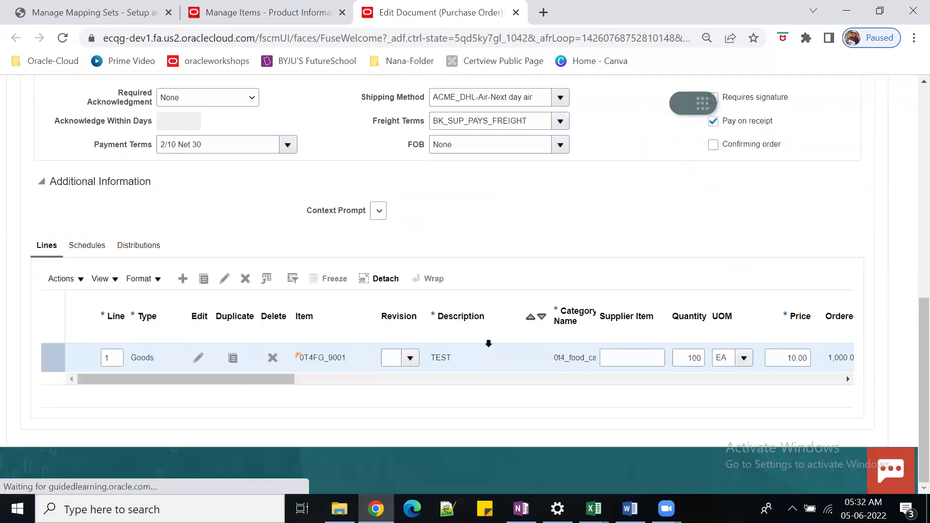
left_click_drag(275, 375, 622, 375)
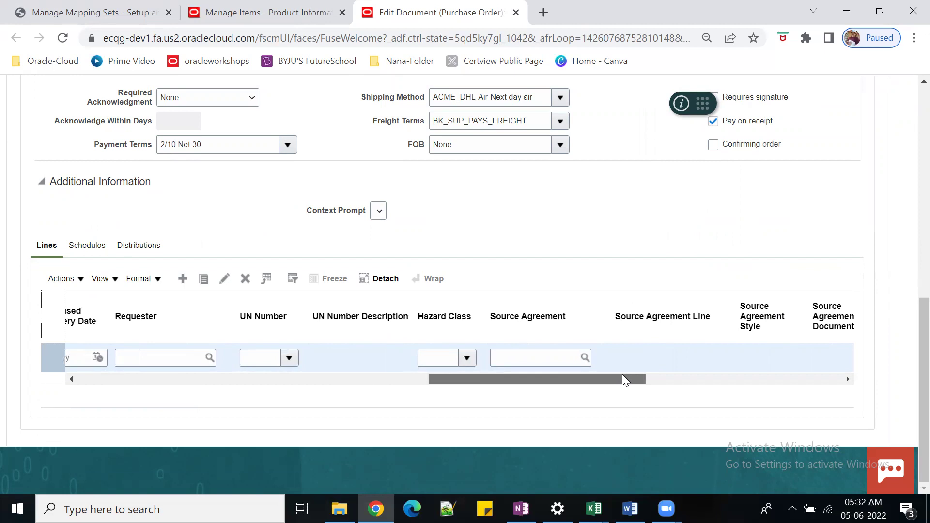
left_click_drag(622, 375, 677, 380)
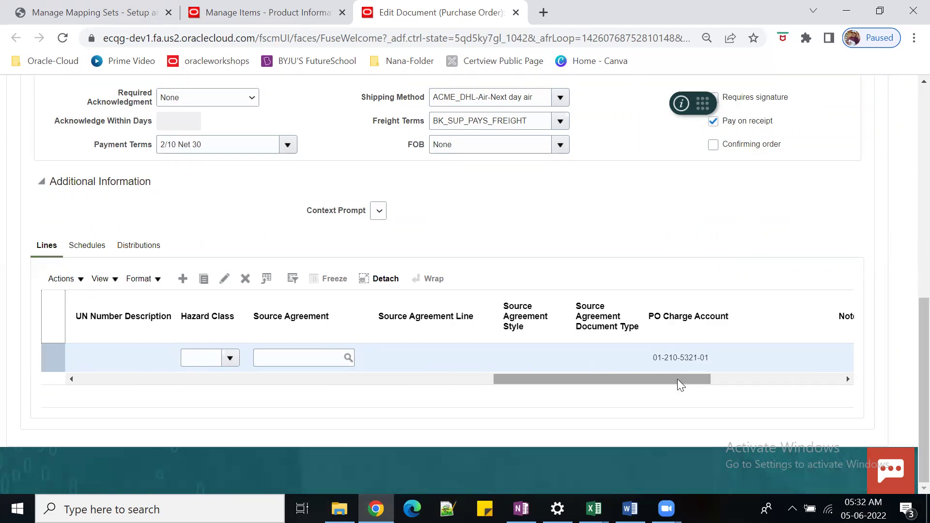
left_click(670, 358)
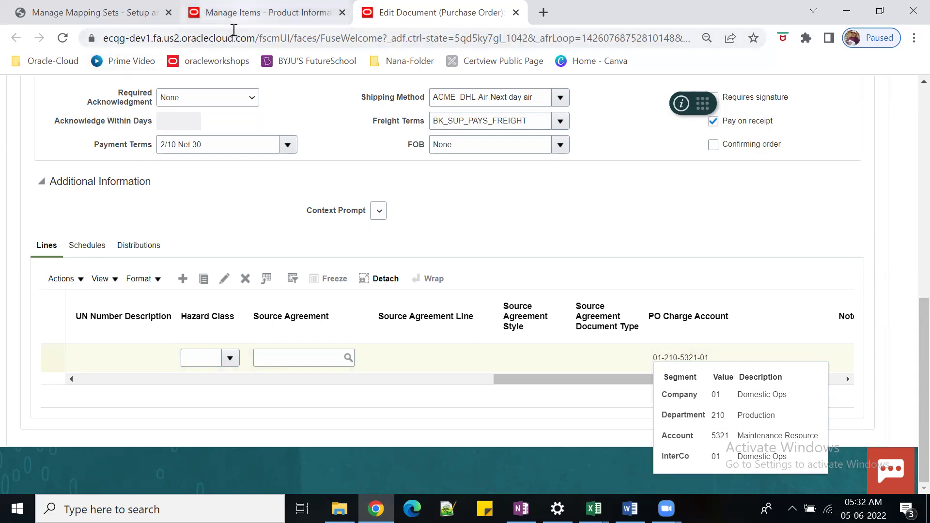
- Duplicate the Manage Mapping Sets browser tab and dismiss the Ask assistant panel
key("ctrl+Tab")
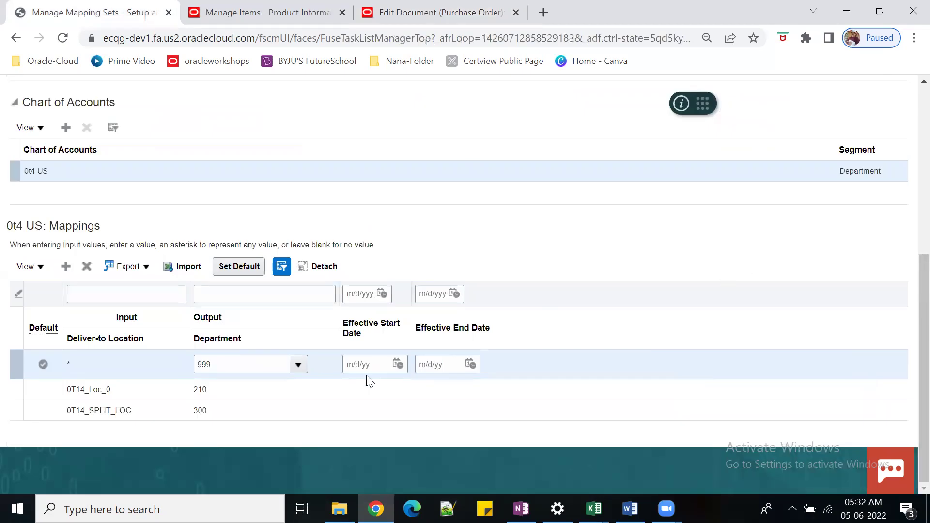
scroll(847, 251, "up", 6)
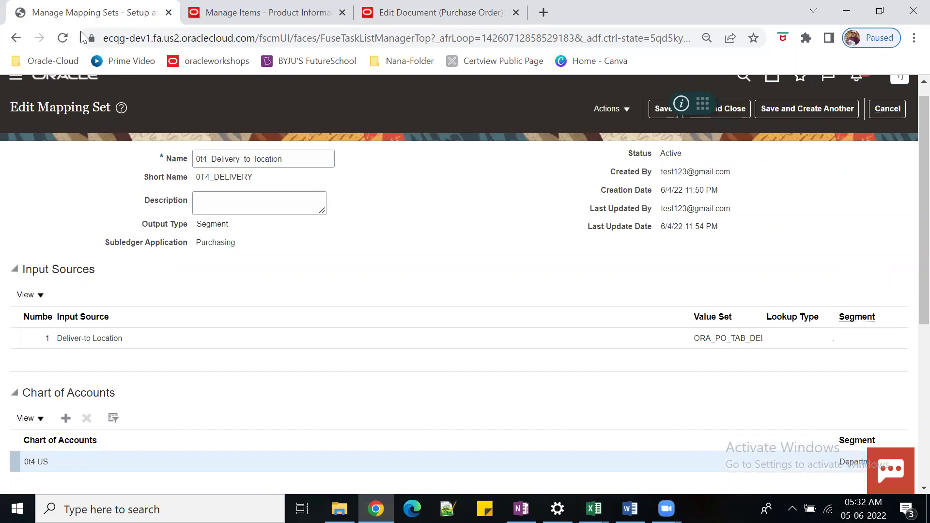
right_click(108, 12)
left_click(173, 119)
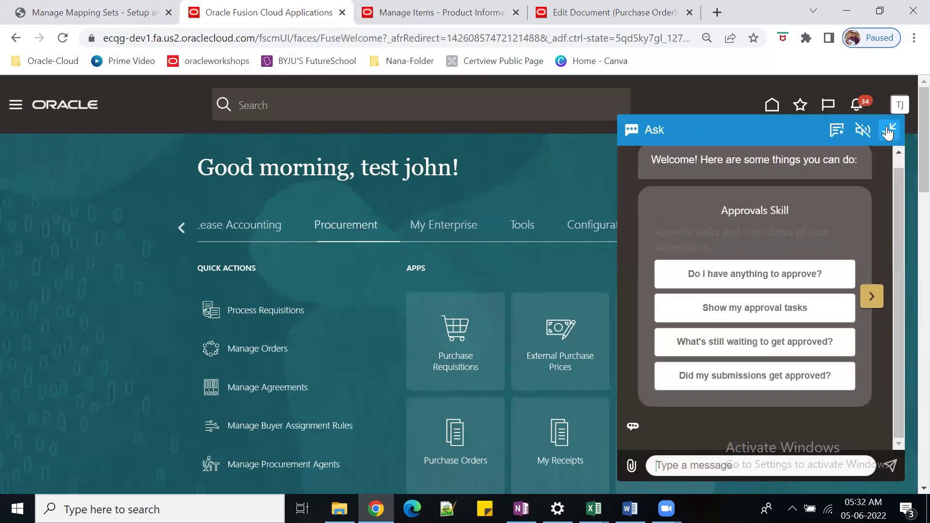
left_click(888, 128)
- In Setup and Maintenance, open Procurement's Procurement Transaction Account Rules > Manage Mapping Sets
left_click(896, 105)
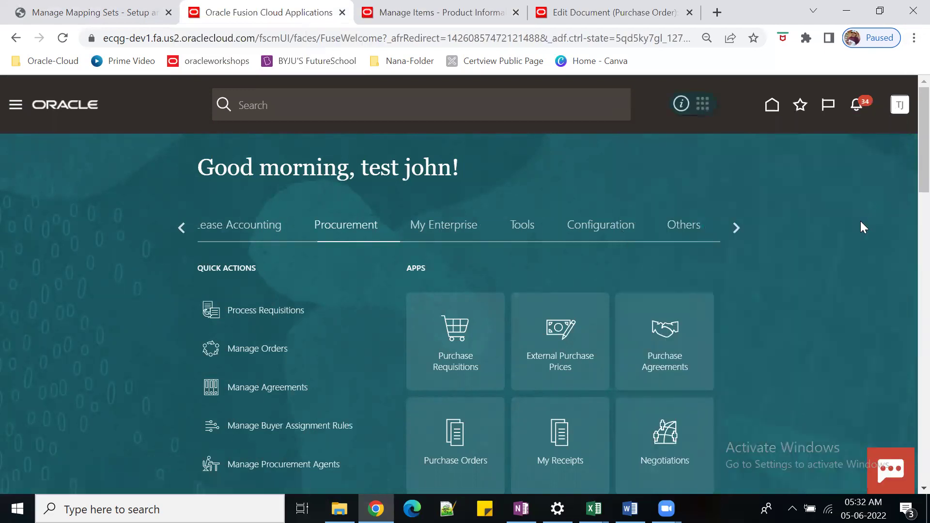
left_click(687, 300)
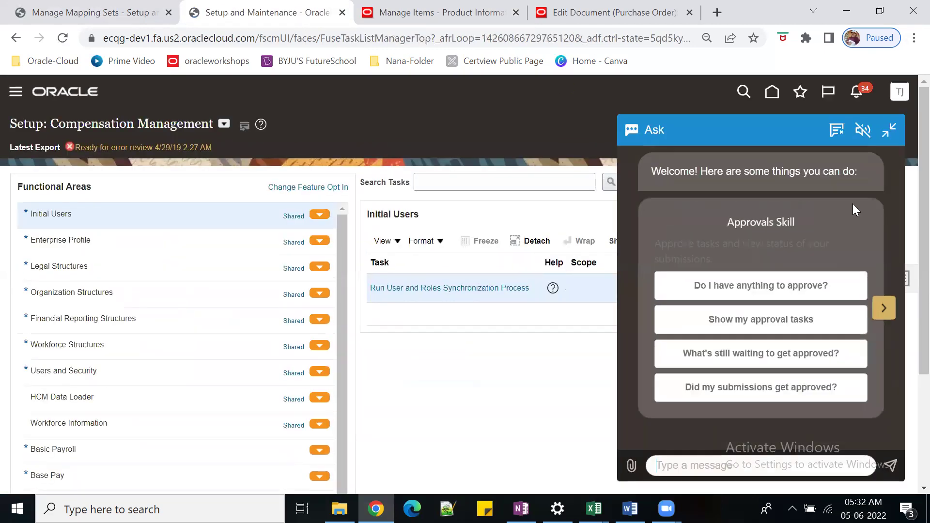
left_click(223, 123)
left_click(259, 249)
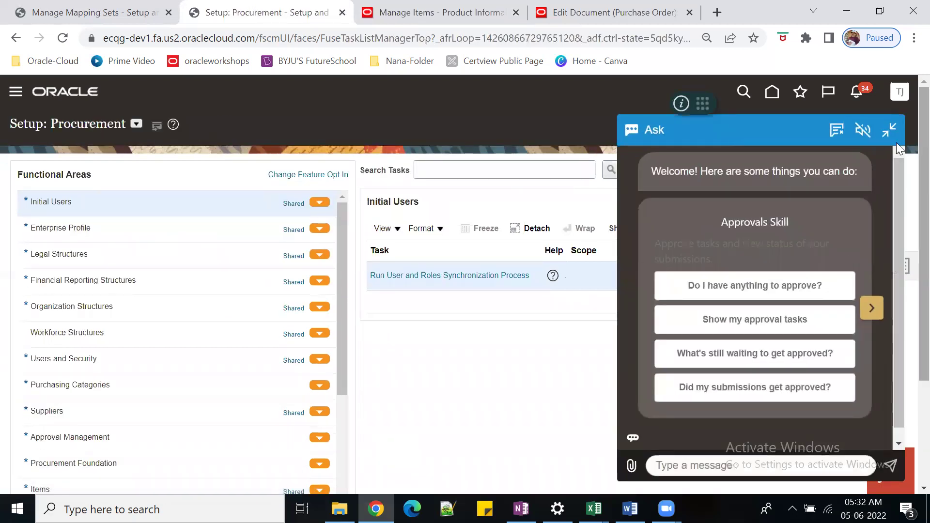
left_click(893, 137)
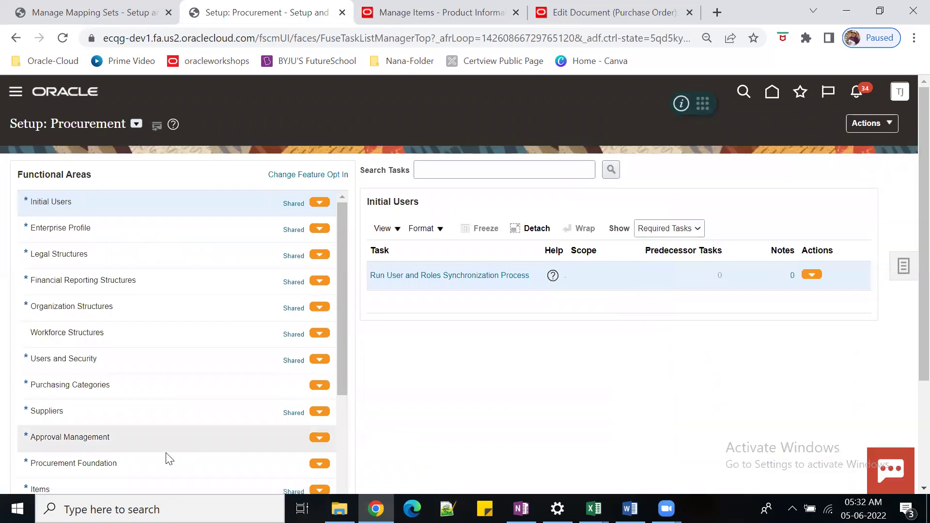
scroll(110, 463, "down", 2)
left_click(121, 468)
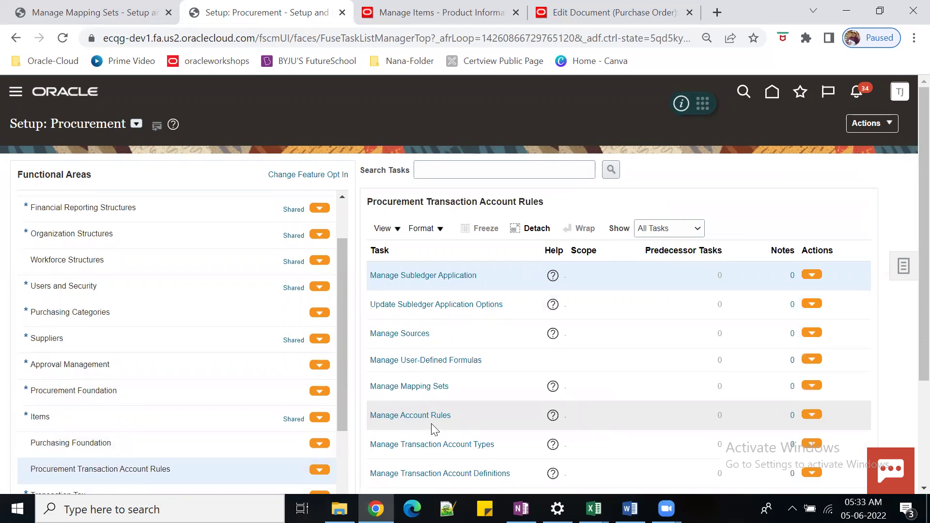
left_click(429, 386)
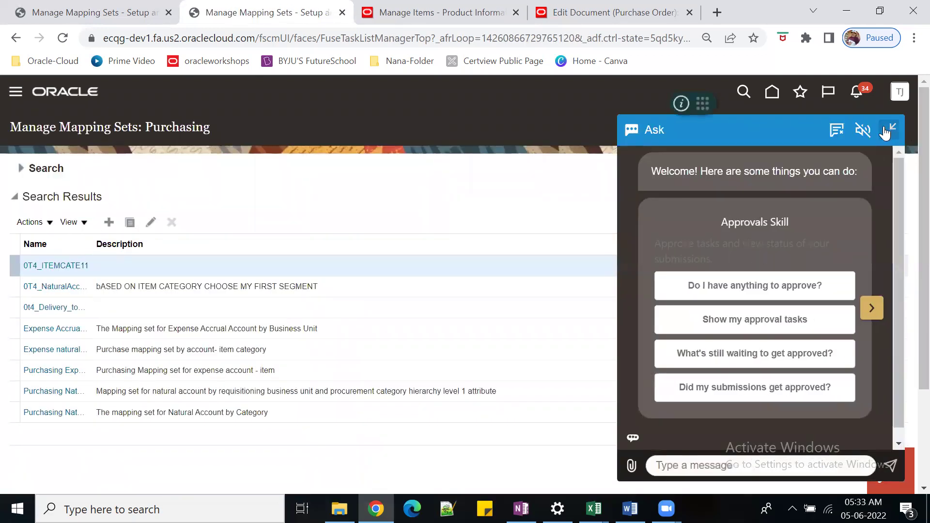
- Review mapping set 0T4_ITEMCATE11's 0t4 US Mappings, then return to the purchase order tab
left_click(890, 131)
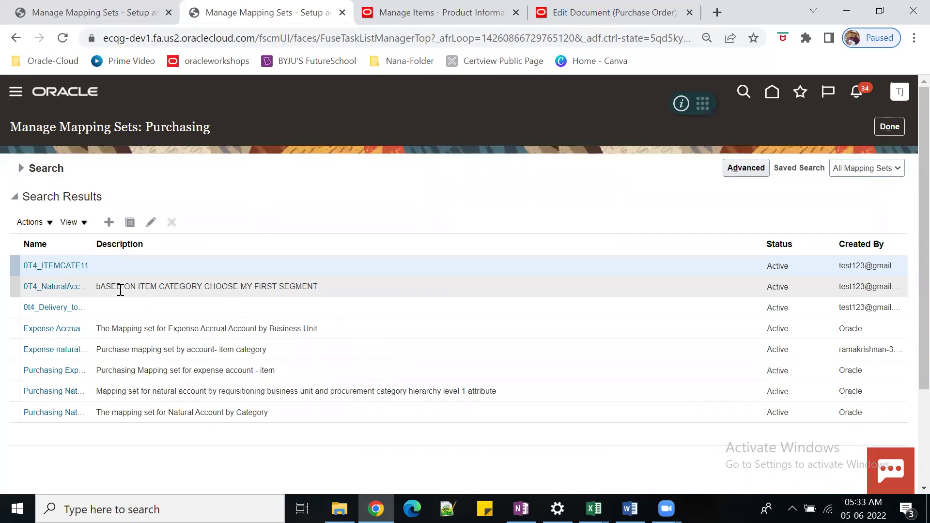
left_click(51, 266)
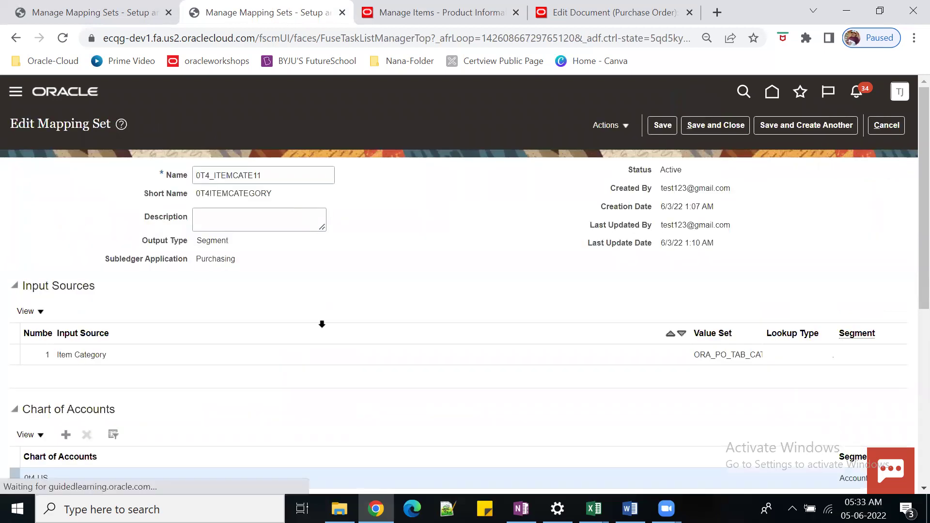
scroll(322, 320, "down", 5)
scroll(325, 317, "down", 2)
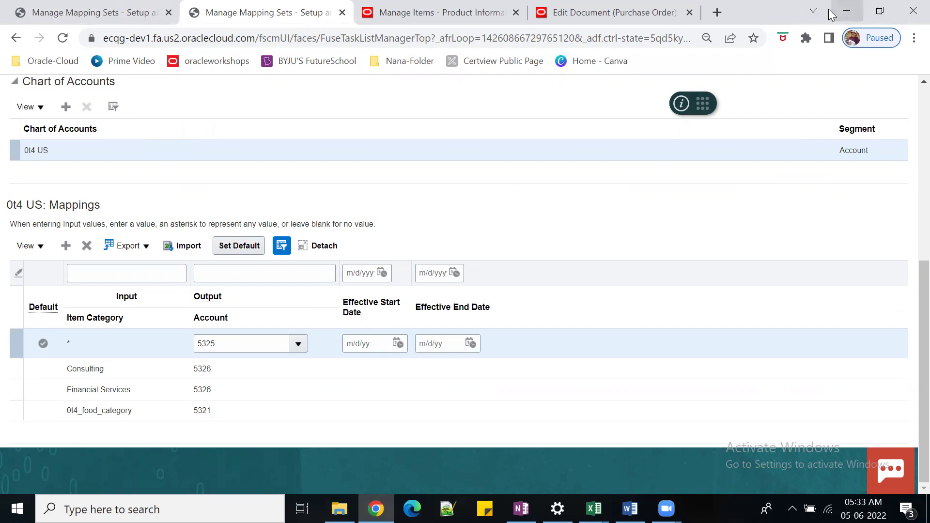
key("ctrl+4")
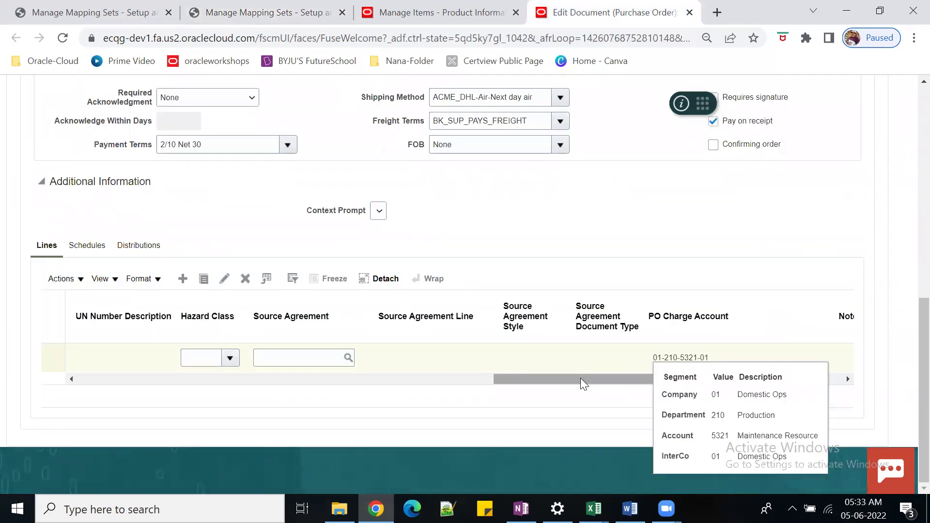
- Recheck the item-category account mappings, then return to the purchase order lines
left_click_drag(580, 378, 254, 381)
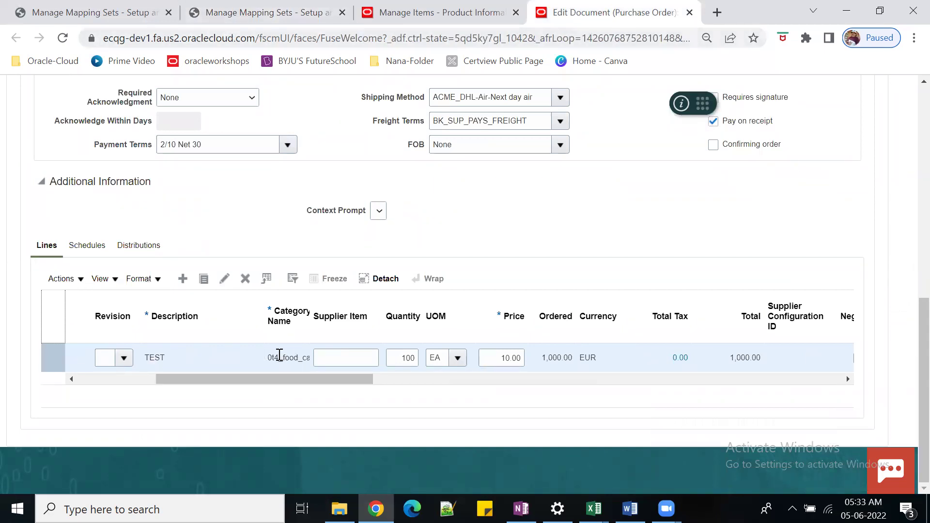
left_click(225, 13)
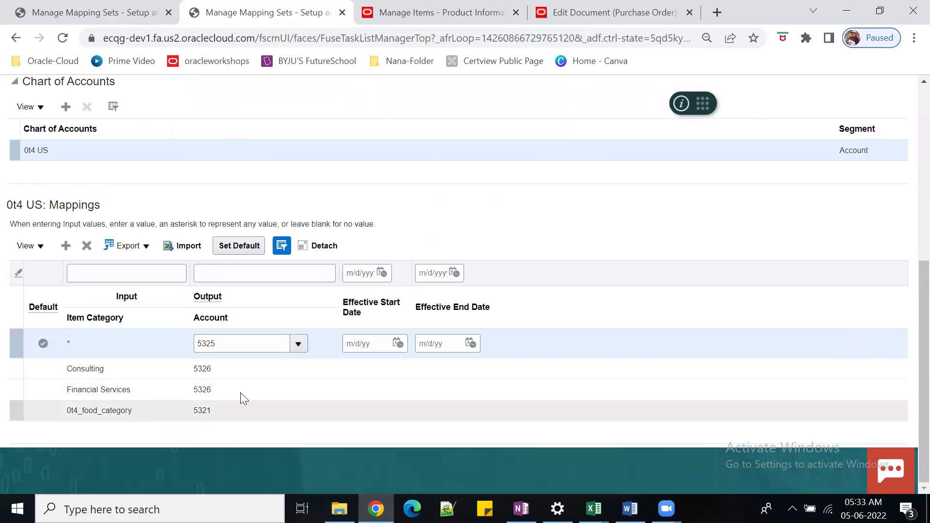
left_click(610, 12)
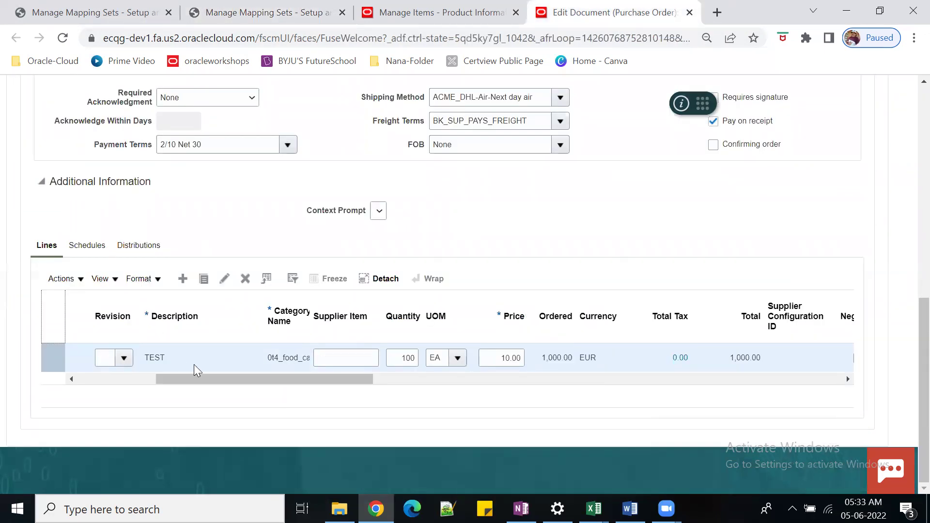
left_click_drag(211, 381, 92, 385)
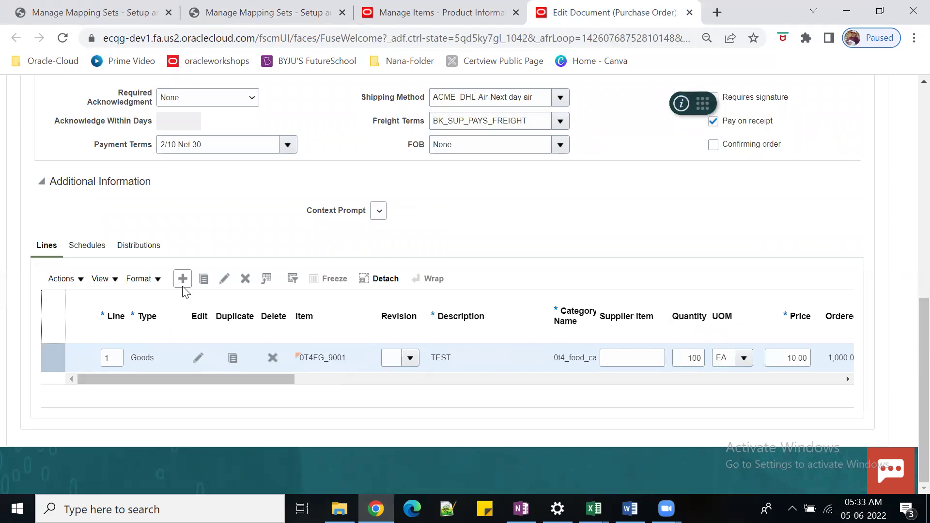
- Add line 2 as a Fixed Price Services line described TEST
left_click(245, 278)
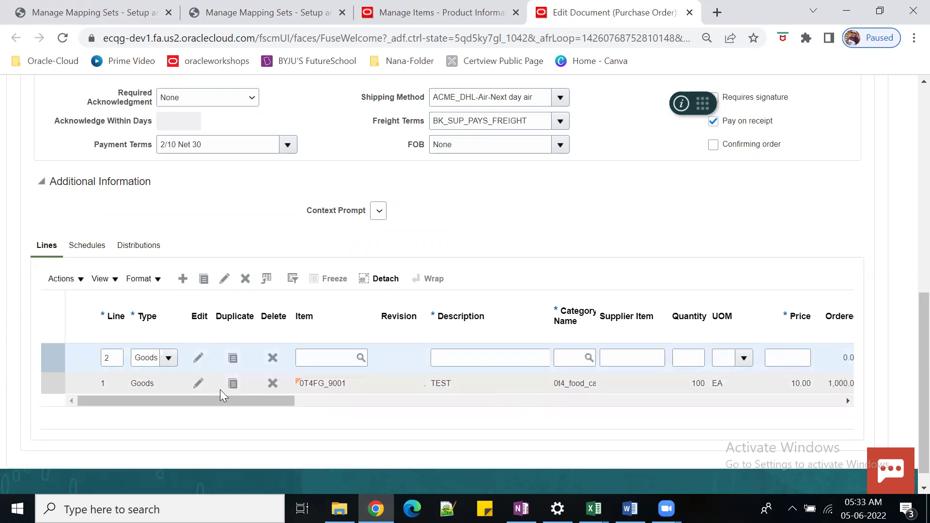
left_click(168, 358)
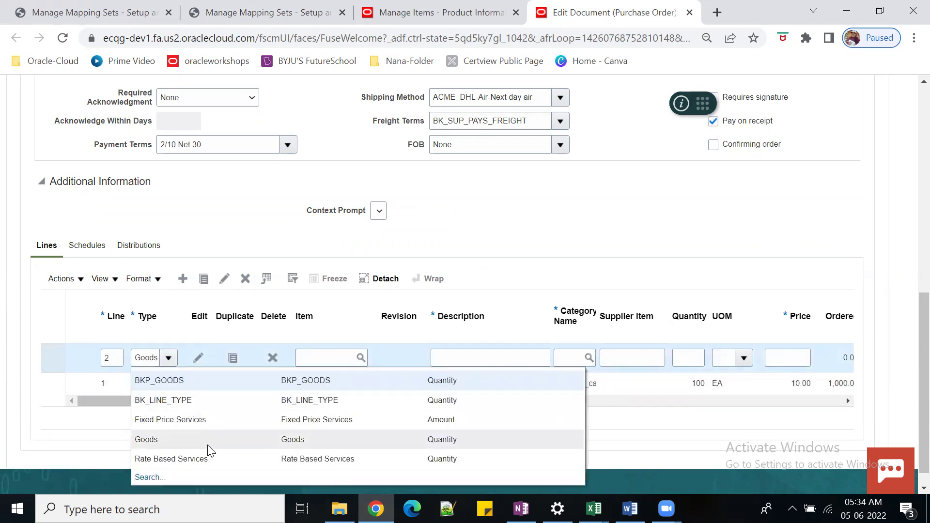
left_click(204, 420)
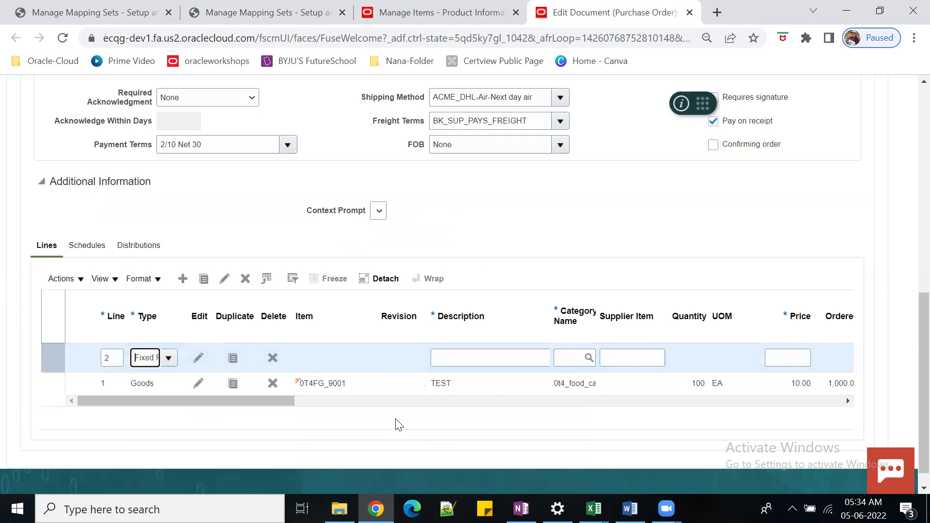
left_click(479, 357)
type("TEST")
key("Tab")
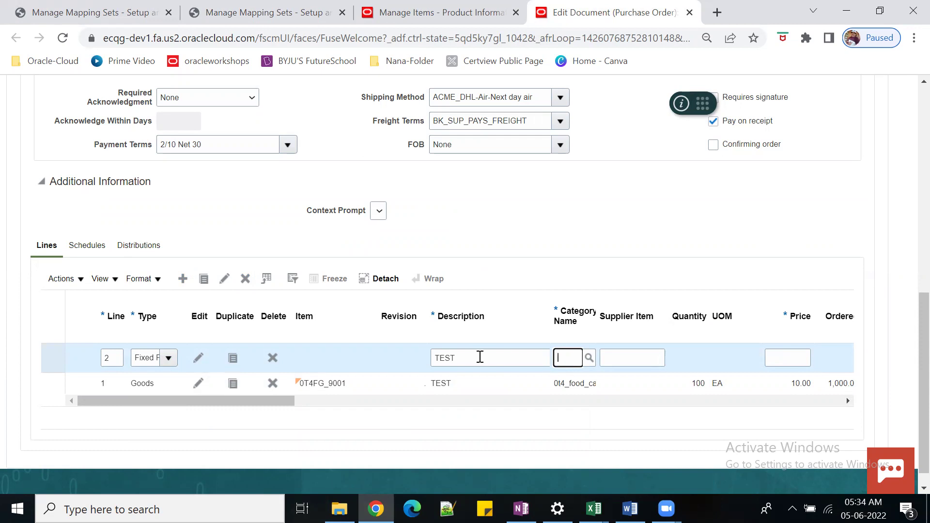
- Give line 2 category Office Supplies and price 5,000.00
type("OFF")
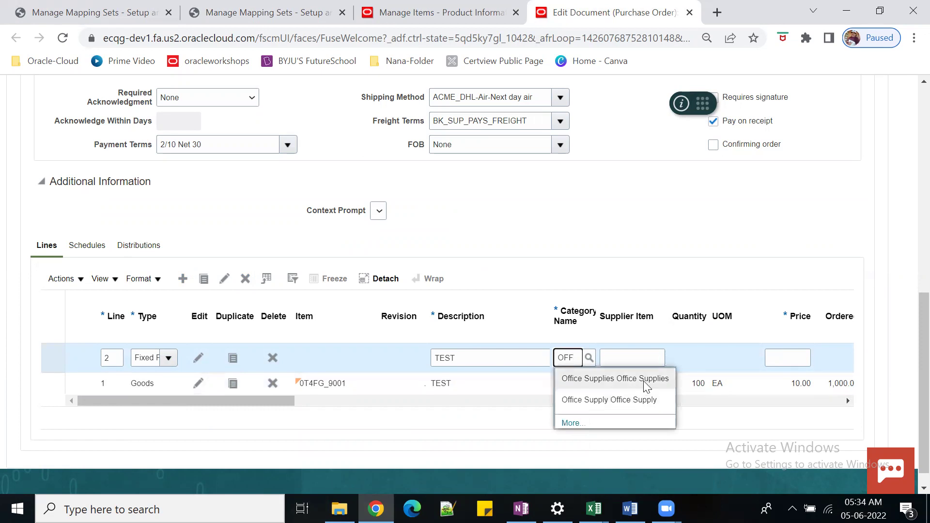
left_click(646, 387)
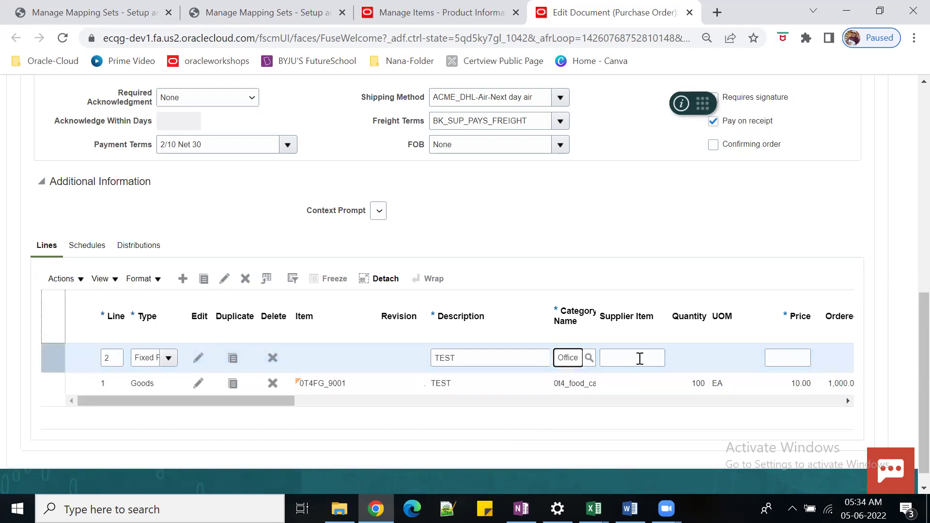
left_click(790, 359)
type("5000")
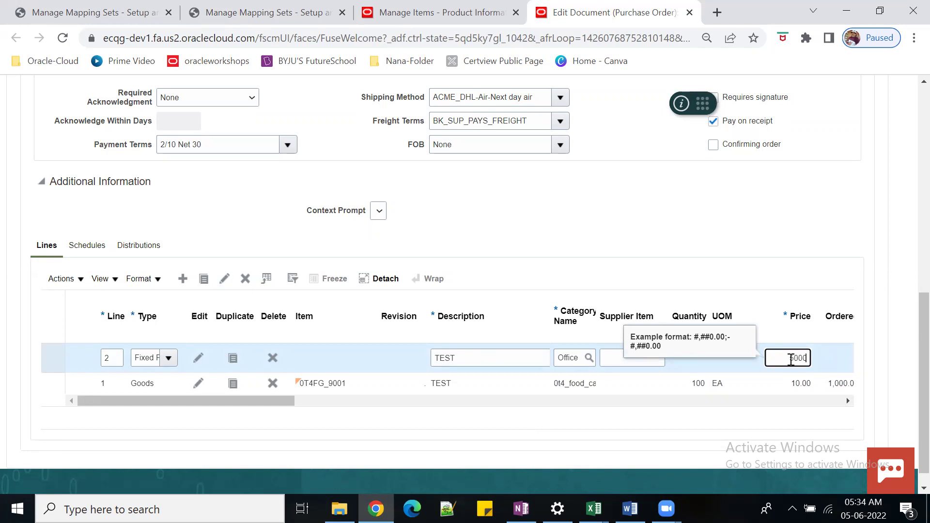
key("Tab")
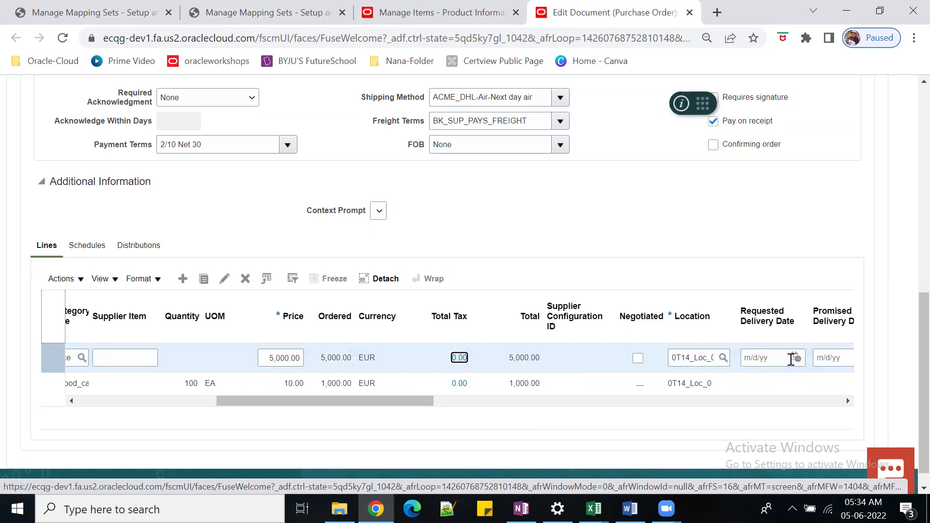
- Replace line 2's location with 0T14_SPLIT_LOC via an advanced search for names not containing XX
left_click(673, 357)
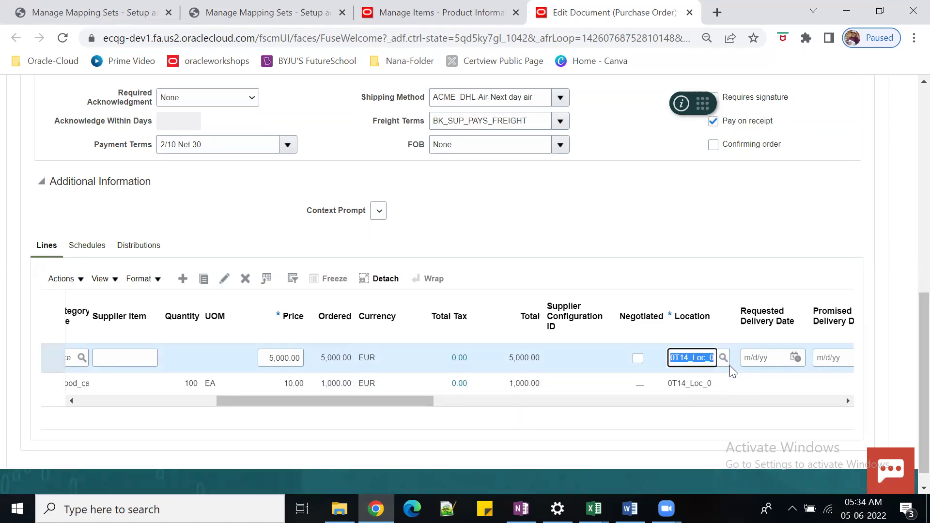
key("BackSpace")
left_click(723, 358)
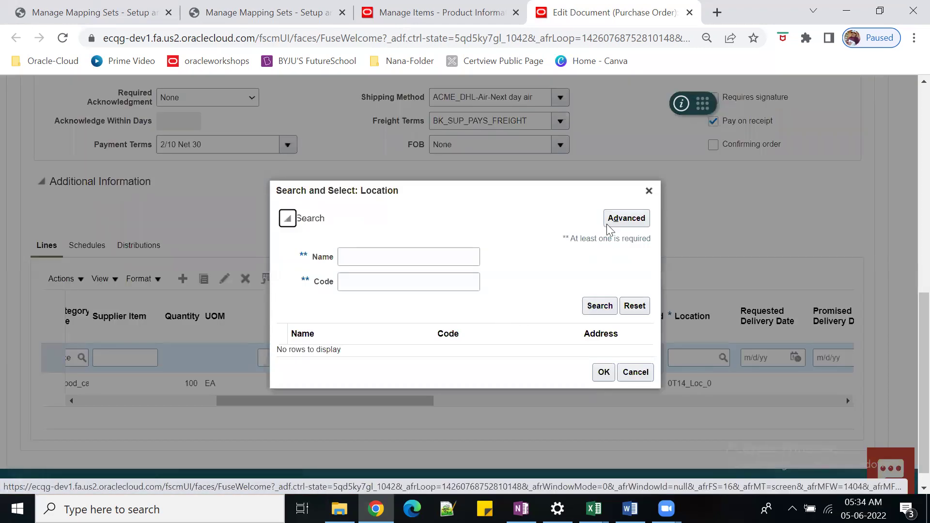
left_click(613, 220)
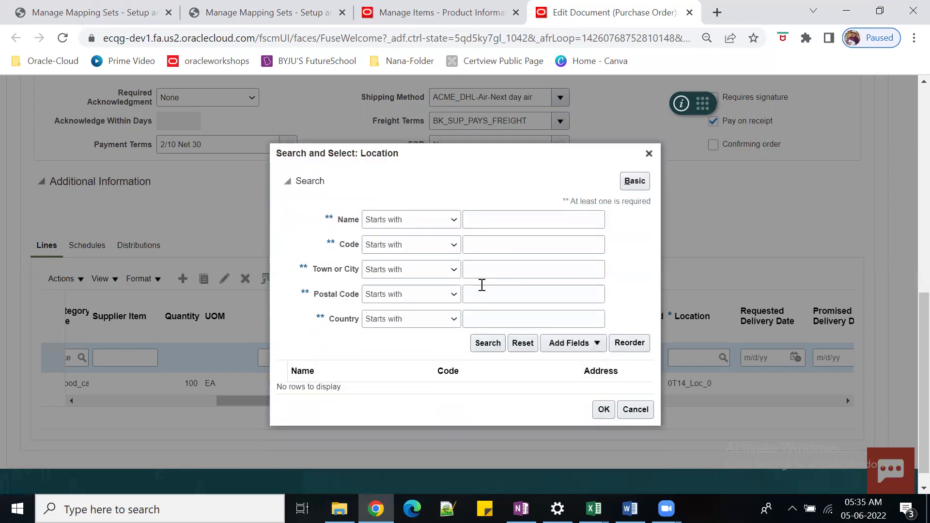
left_click(458, 223)
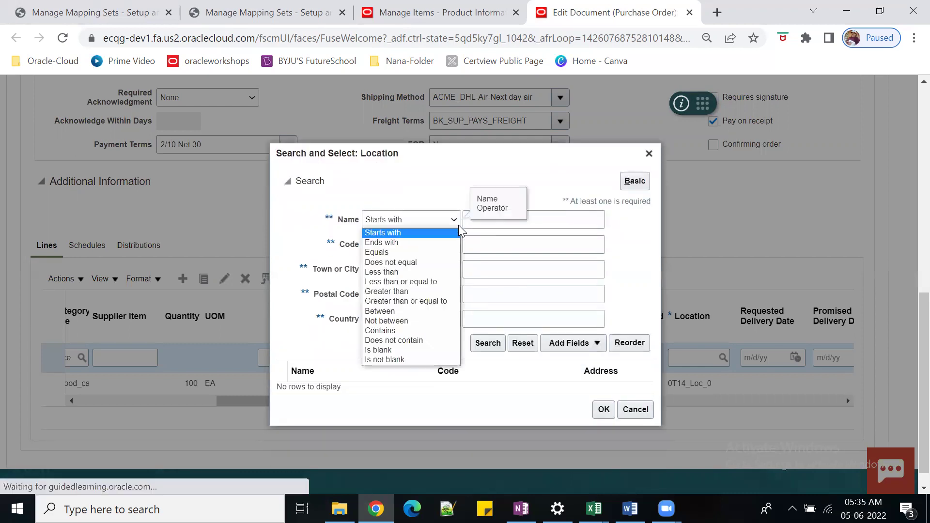
left_click(424, 341)
left_click(571, 220)
type("XX")
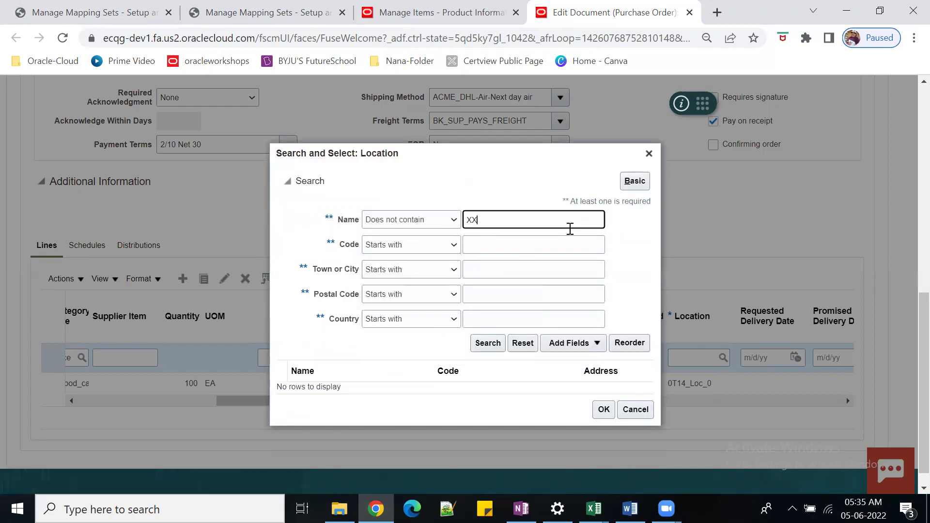
left_click(488, 343)
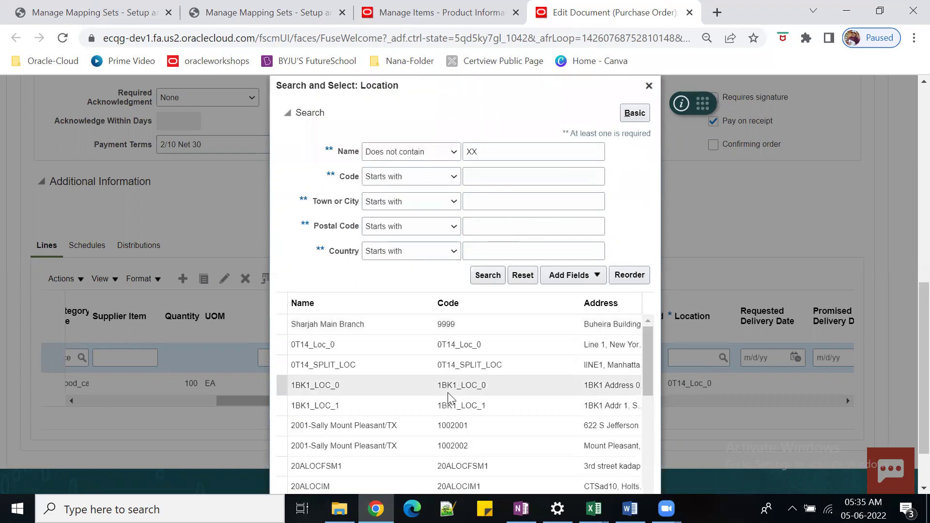
left_click(386, 361)
scroll(910, 351, "down", 2)
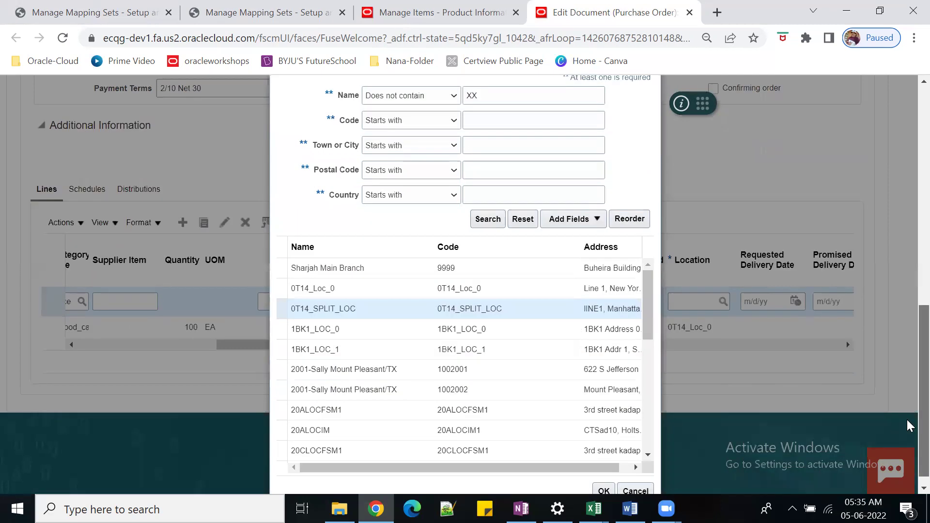
left_click(603, 478)
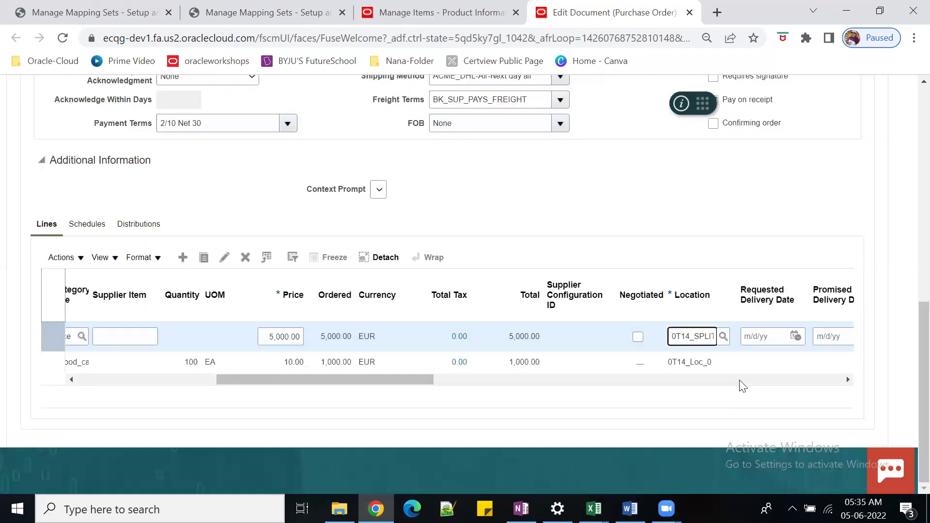
- Set line 2's requested delivery date to 6/7/22 and save the purchase order
left_click(795, 336)
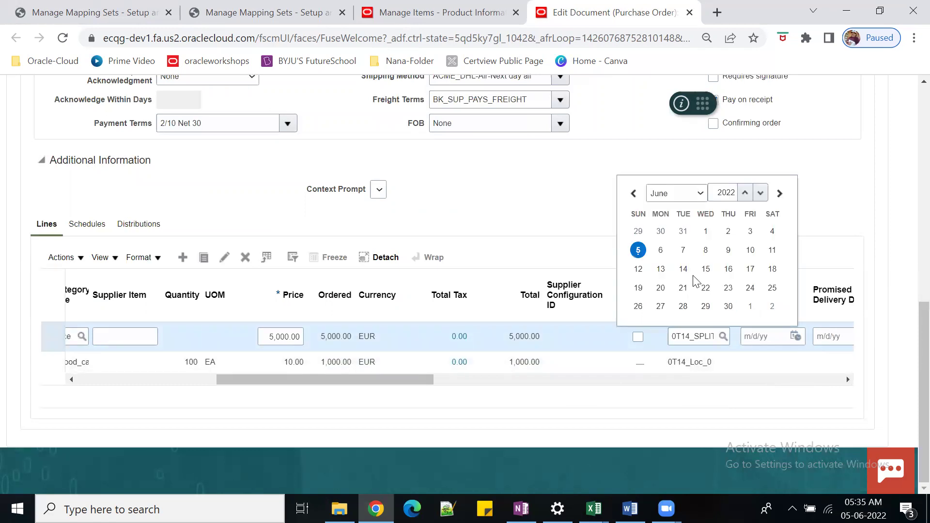
left_click(684, 249)
scroll(735, 233, "up", 7)
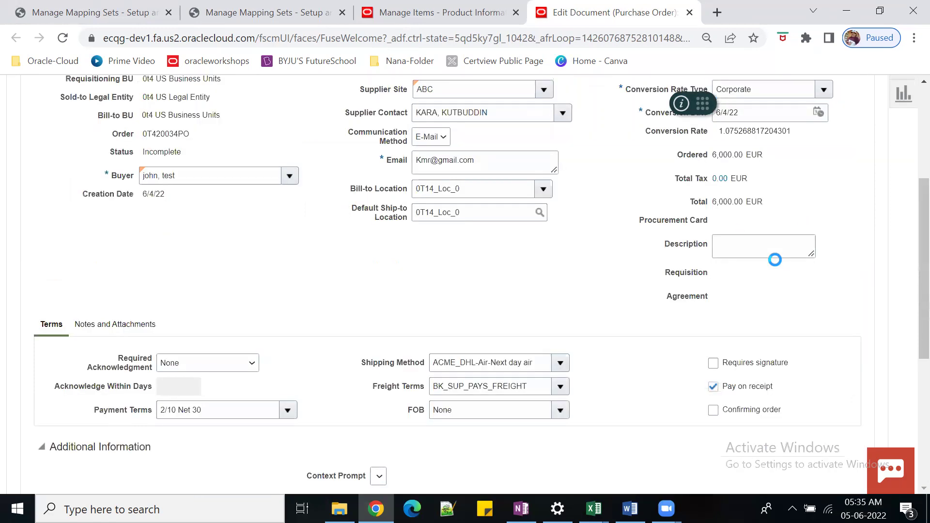
scroll(774, 257, "up", 7)
left_click(756, 159)
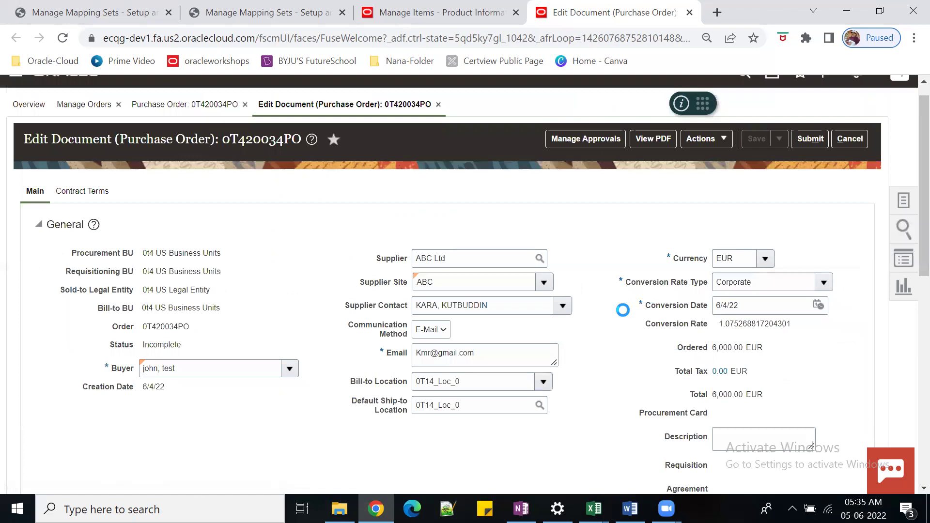
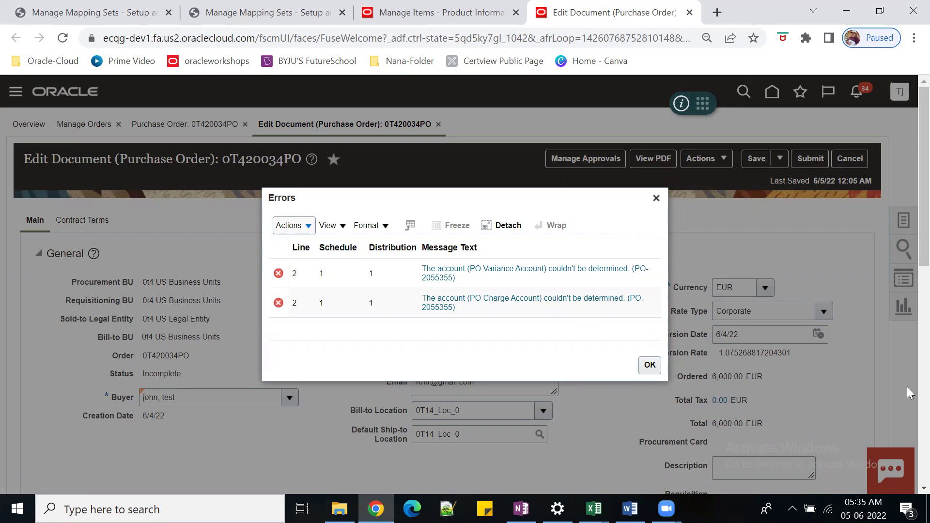
- Dismiss the list of account errors and bring the Lines table into view
left_click(650, 365)
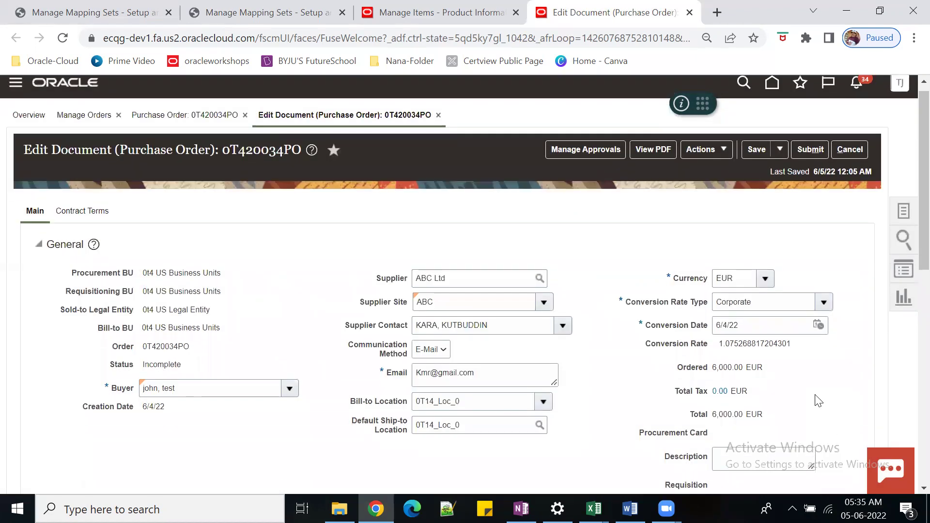
scroll(820, 401, "down", 10)
mouse_move(228, 380)
left_mouse_down()
mouse_move(793, 409)
mouse_move(523, 409)
left_mouse_up()
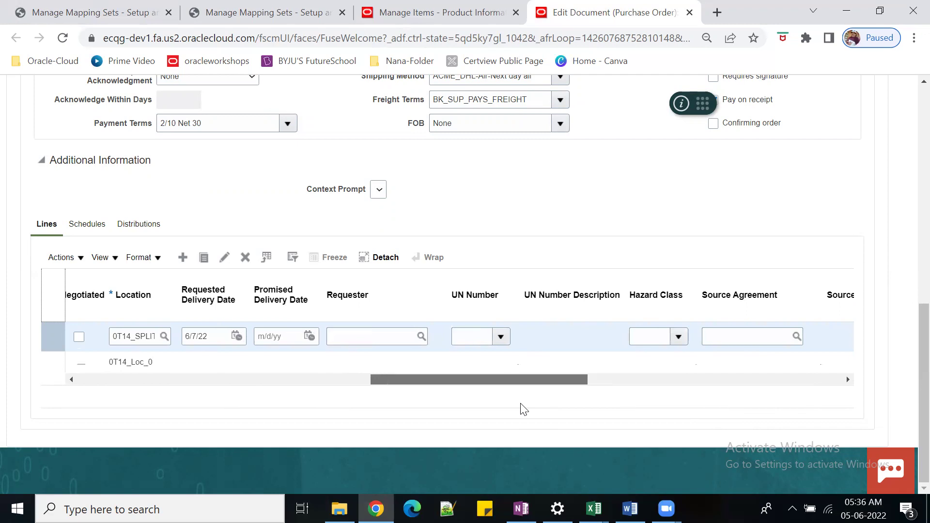
left_click_drag(524, 409, 457, 402)
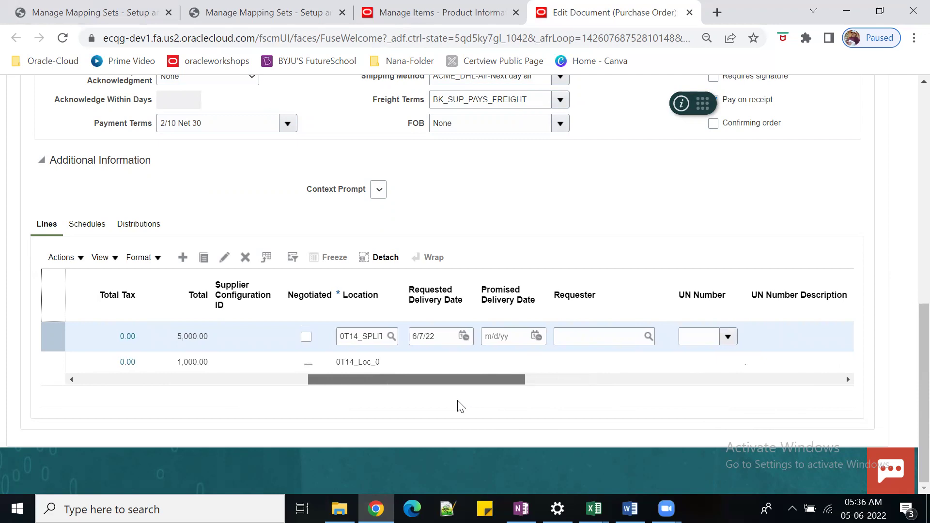
- Set line 2's requester from the TEST suggestions and dismiss the NullPointerException error
left_click(577, 339)
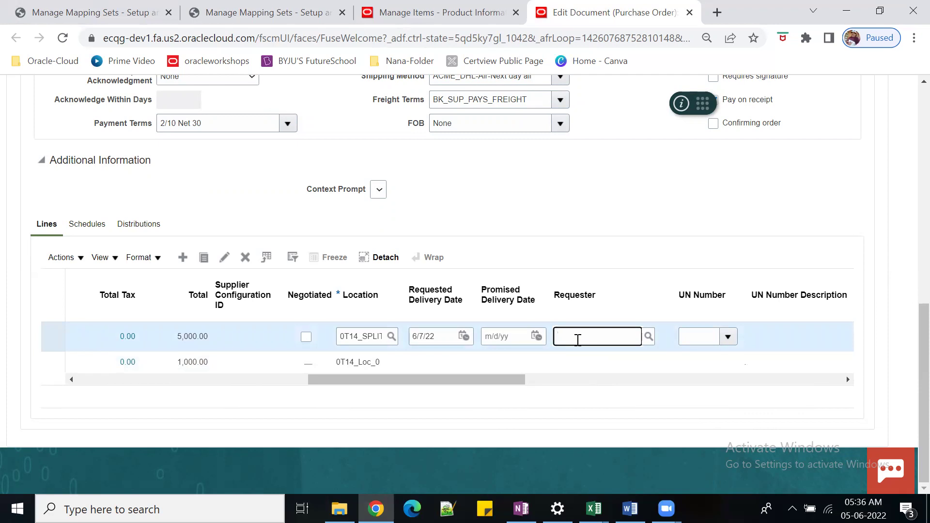
type("TEST")
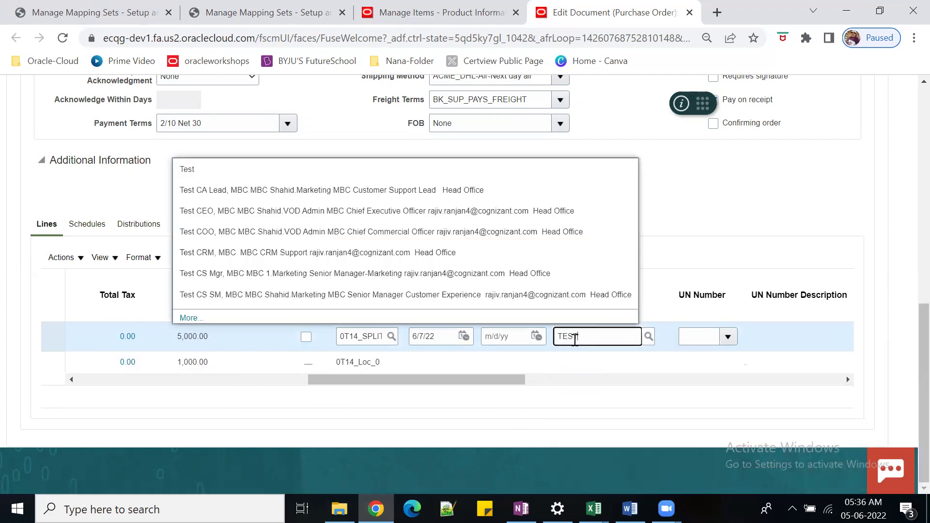
left_click(445, 252)
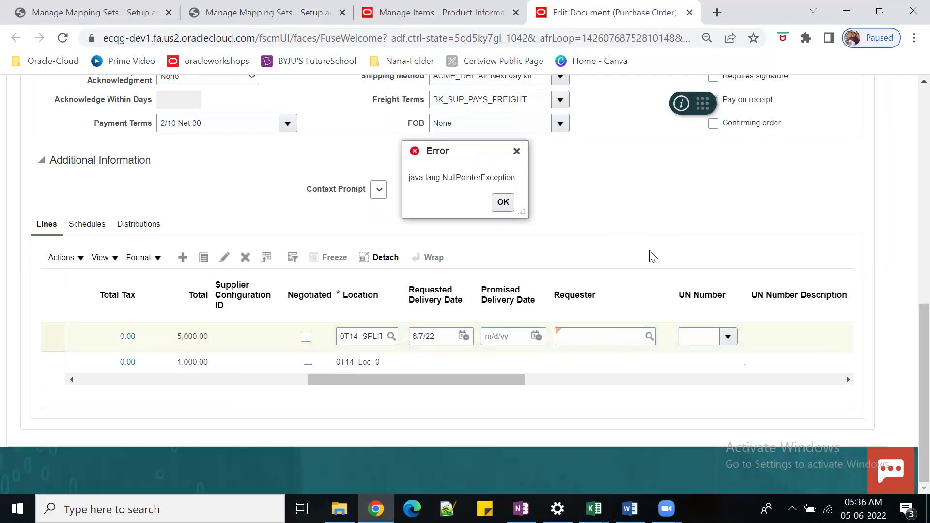
left_click(504, 204)
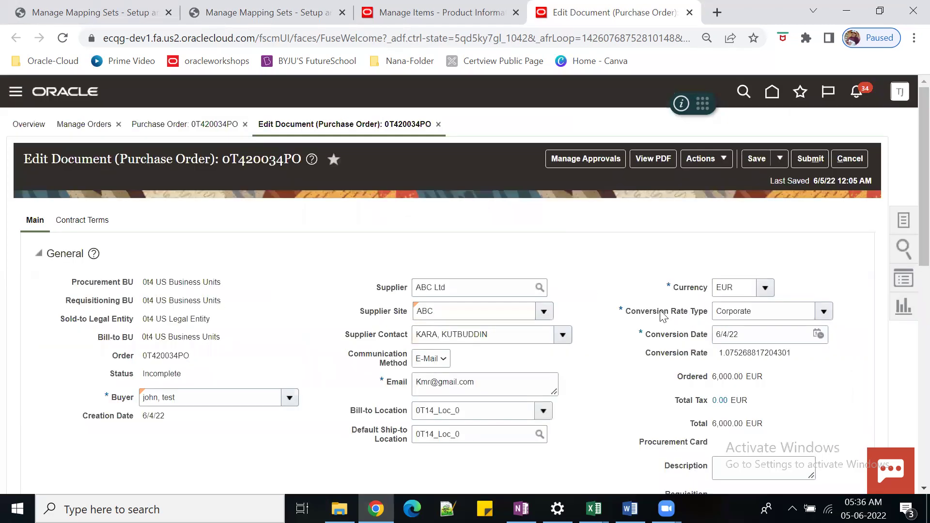
- Review the Lines table, then view the 0t4 US item category mappings (default 5325, food 5321)
scroll(663, 315, "down", 5)
scroll(661, 316, "down", 3)
scroll(649, 398, "down", 3)
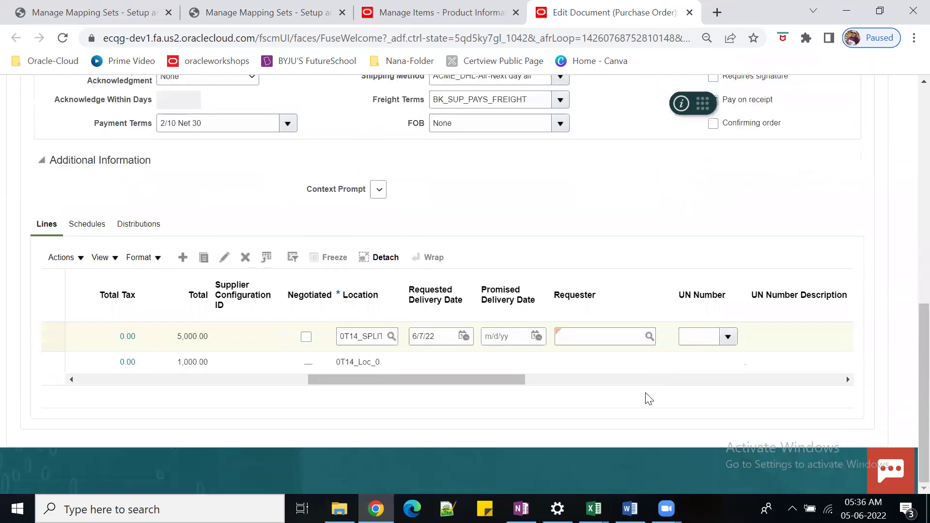
mouse_move(507, 376)
left_mouse_down()
mouse_move(308, 378)
mouse_move(479, 406)
left_mouse_up()
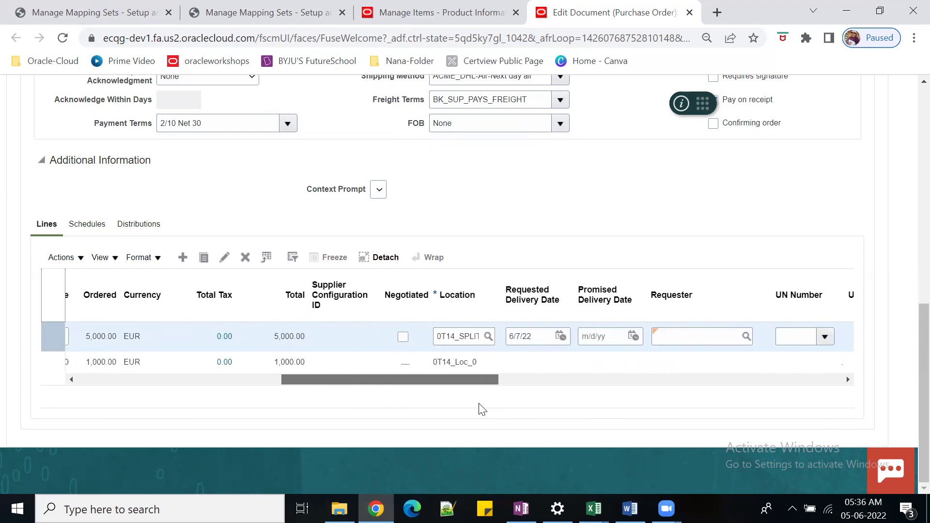
scroll(590, 256, "up", 5)
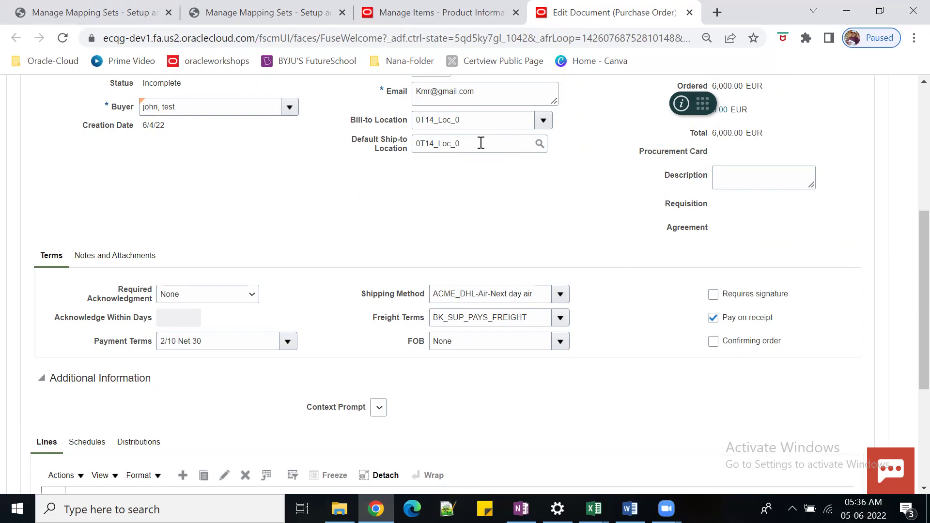
scroll(494, 160, "down", 3)
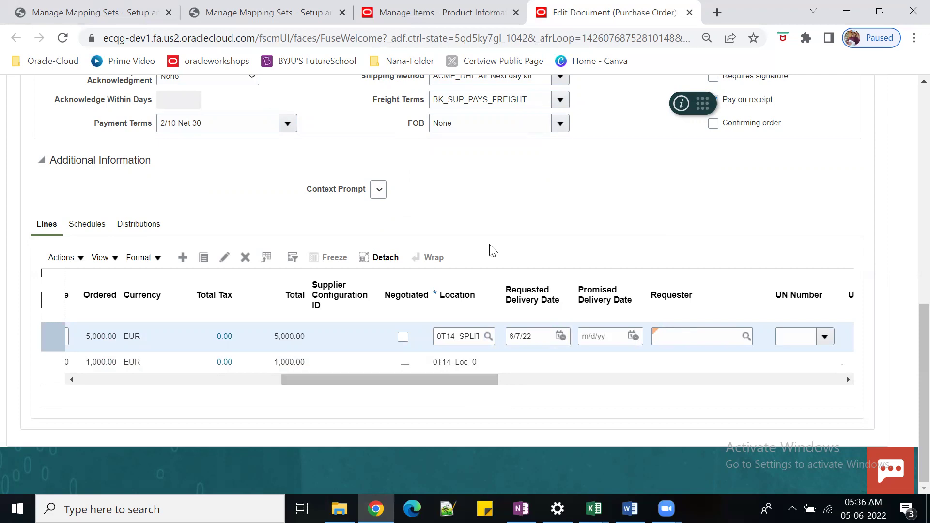
scroll(493, 251, "up", 5)
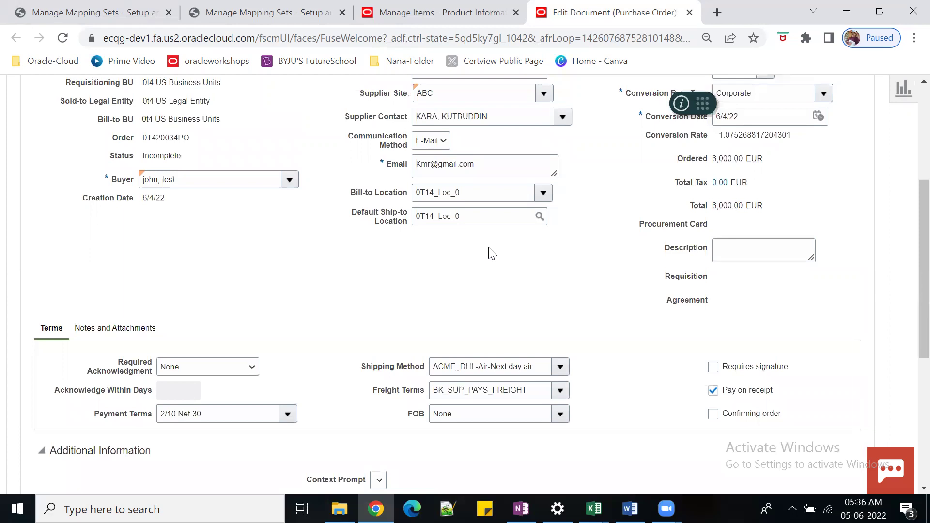
scroll(492, 253, "down", 3)
scroll(490, 270, "down", 1)
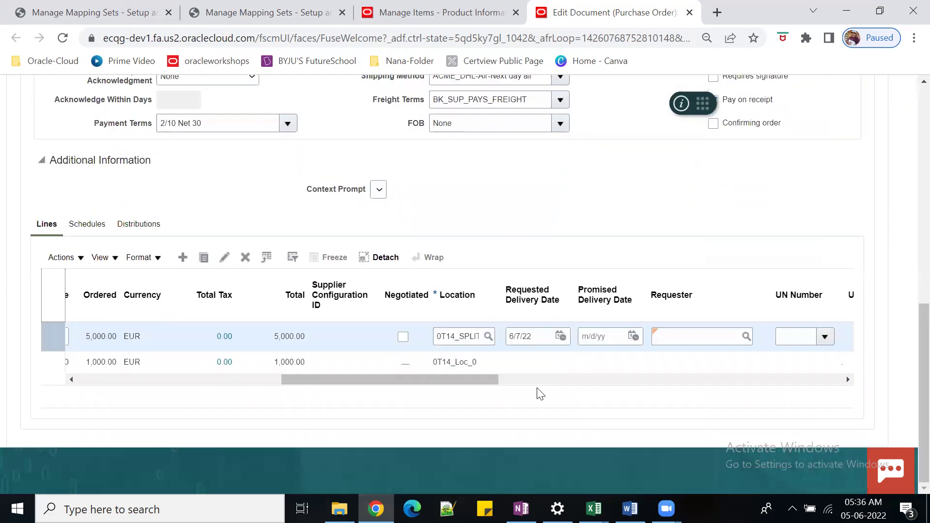
scroll(418, 390, "left", 5)
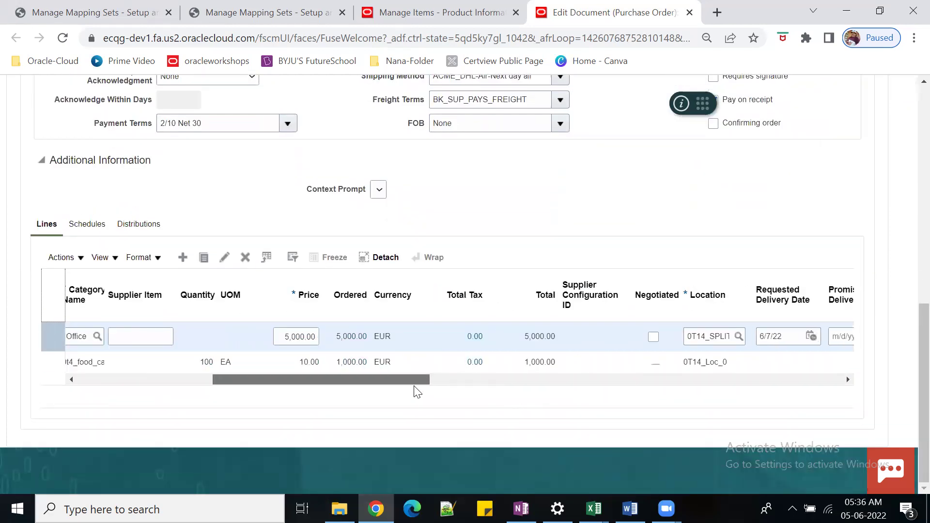
scroll(343, 395, "left", 5)
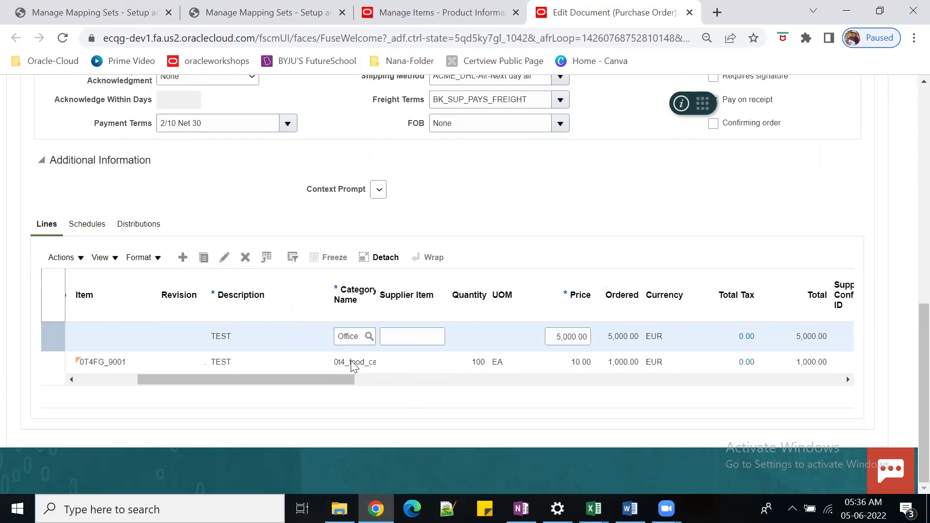
left_click(293, 18)
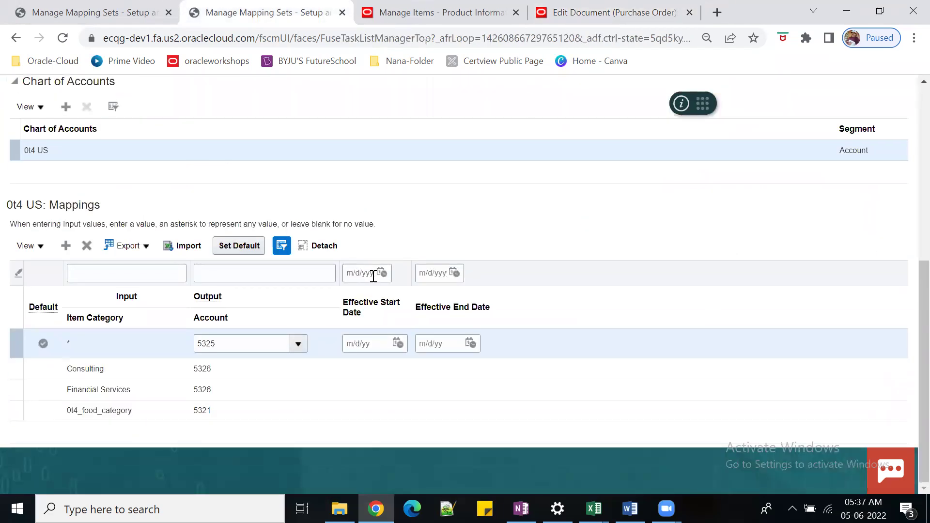
- Check default account 5325, then save 0T420034PO again and dismiss line 2's repeated account errors
left_click(228, 343)
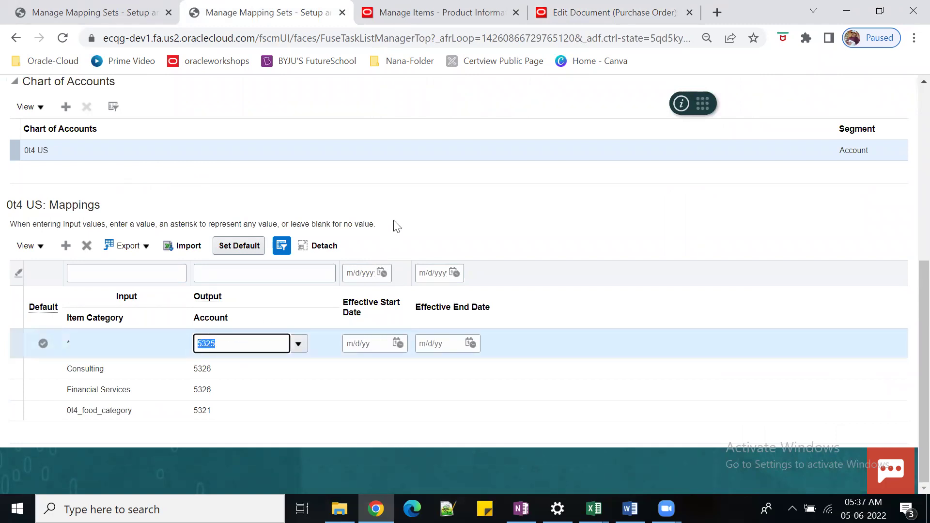
left_click(605, 13)
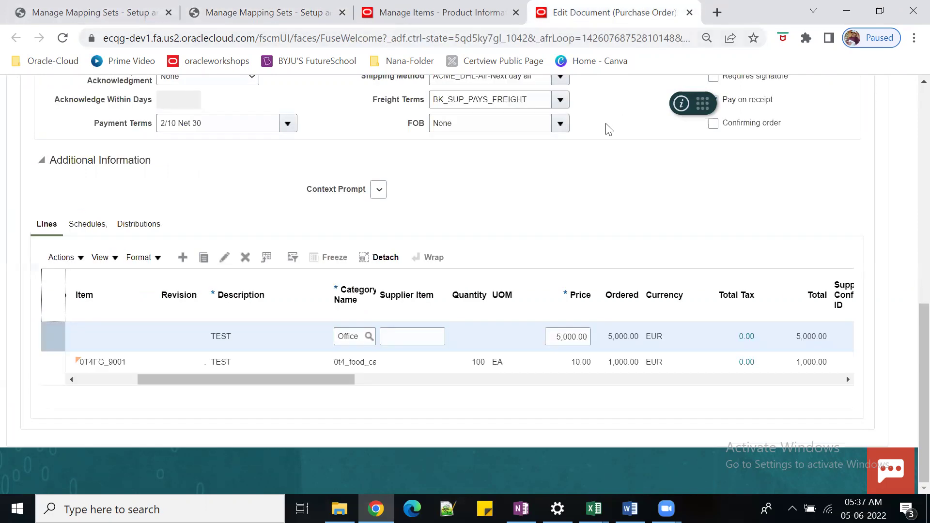
scroll(762, 263, "up", 5)
scroll(767, 230, "up", 5)
left_click(752, 159)
scroll(629, 278, "down", 3)
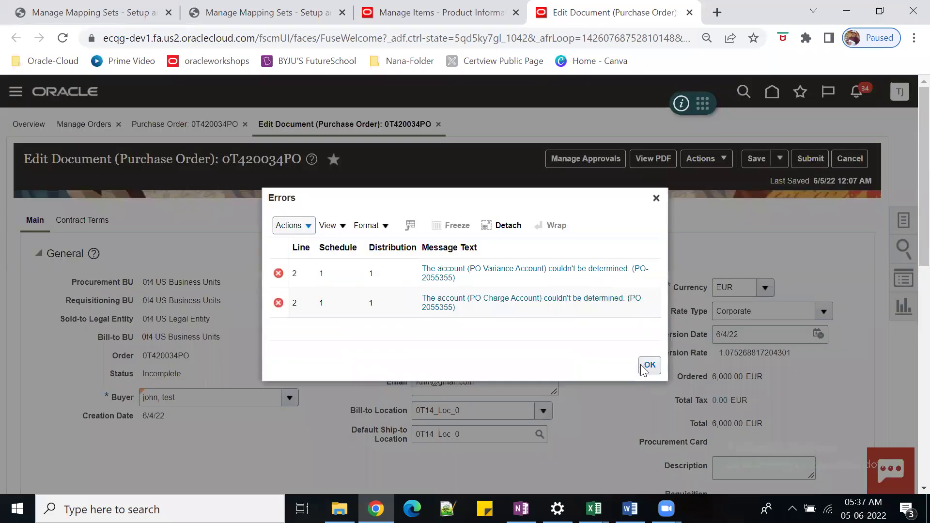
left_click(641, 368)
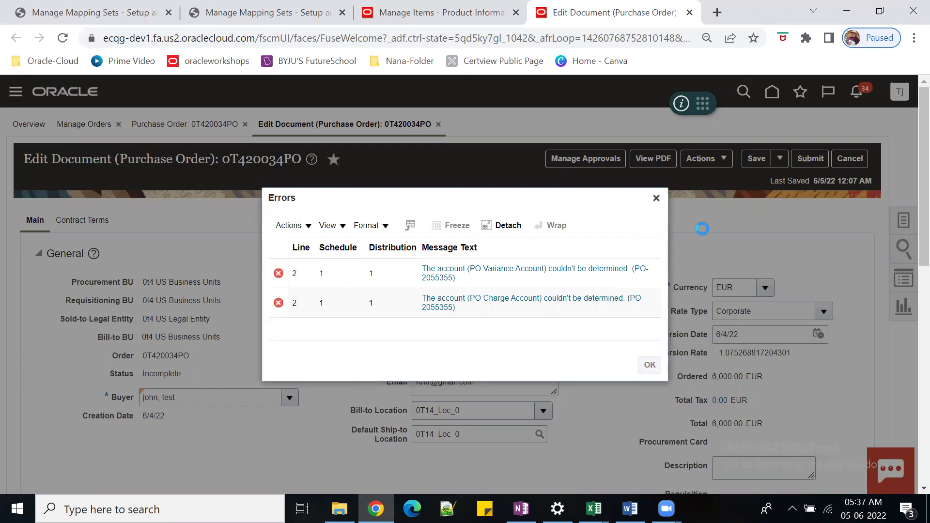
scroll(604, 254, "down", 7)
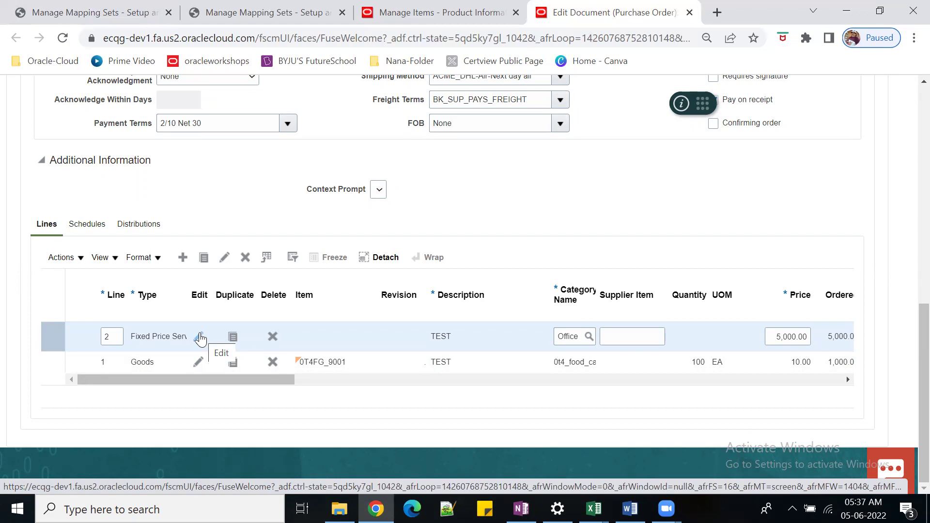
- Delete the Fixed Price Services line 2 and add a new blank Goods line in its place
left_click(199, 337)
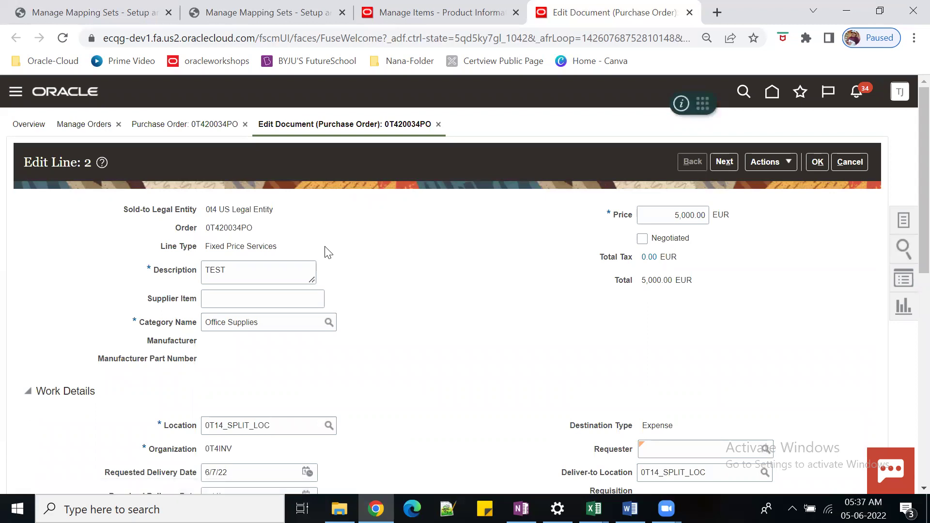
left_click(850, 161)
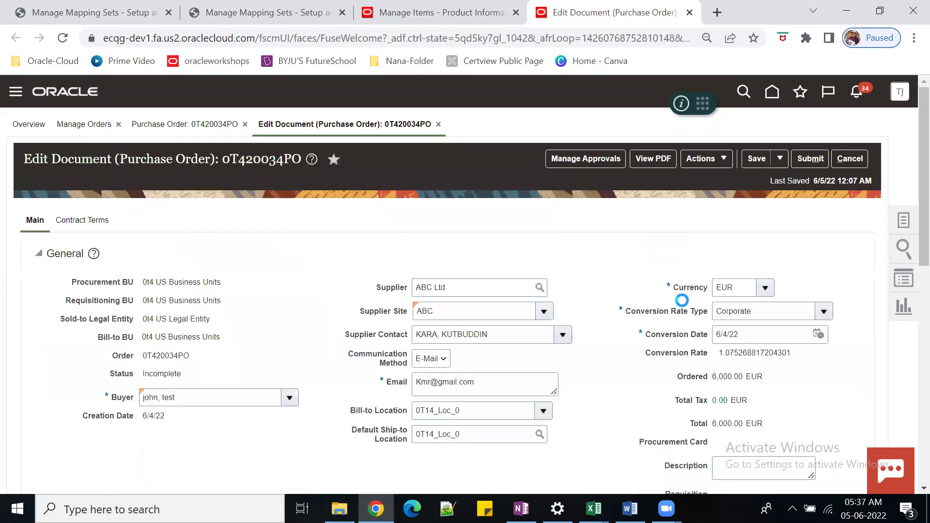
scroll(331, 340, "down", 6)
scroll(331, 341, "down", 4)
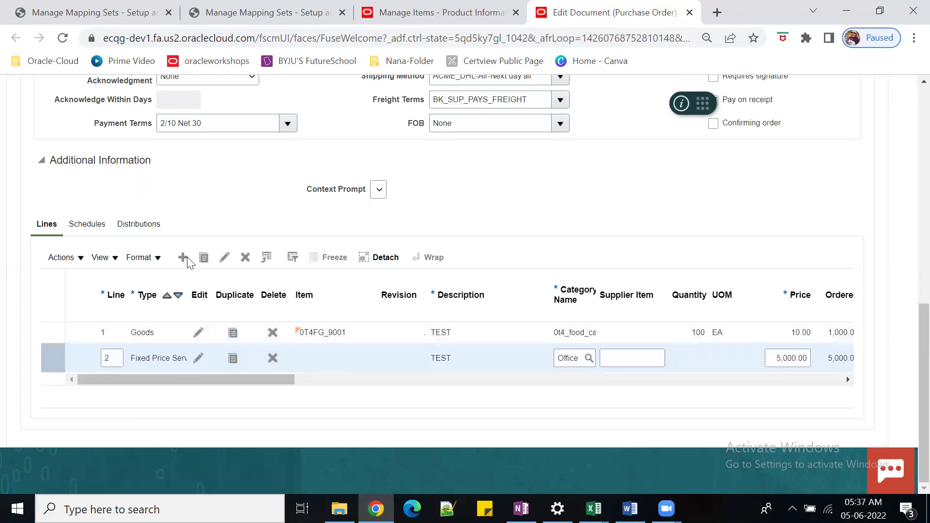
left_click(245, 257)
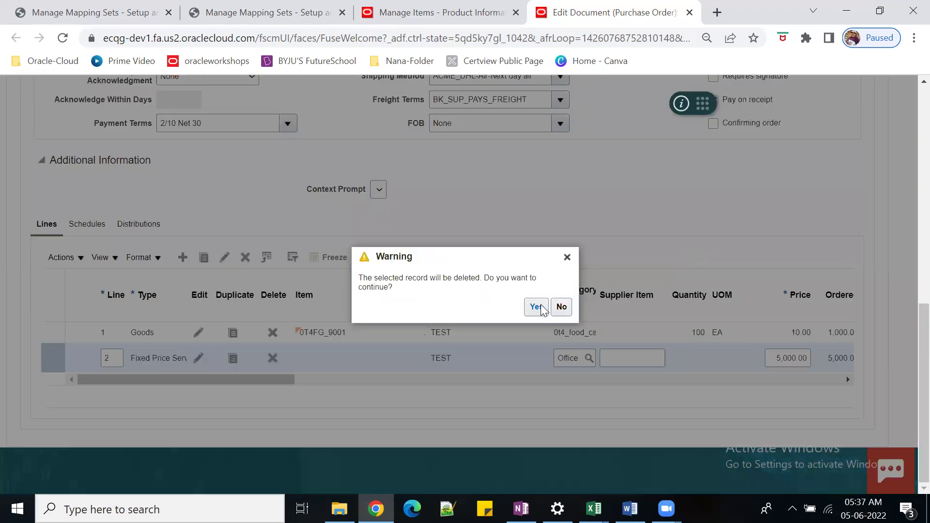
left_click(536, 307)
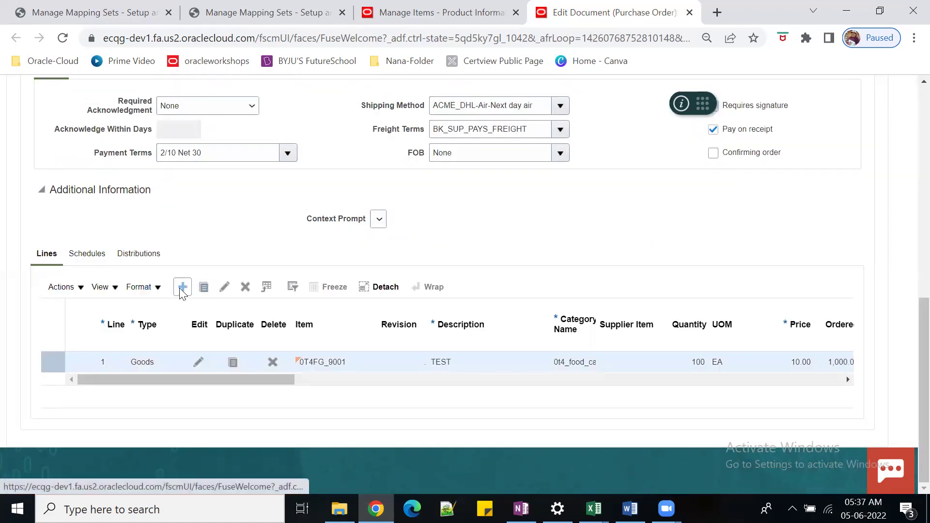
left_click(182, 290)
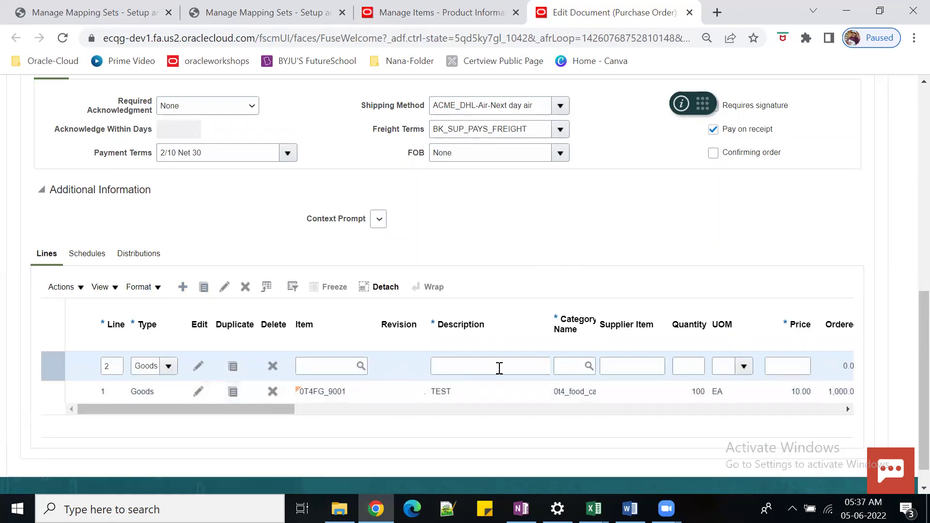
- Give the new line 2 description TEST1 and the Office Supplies category
left_click(507, 370)
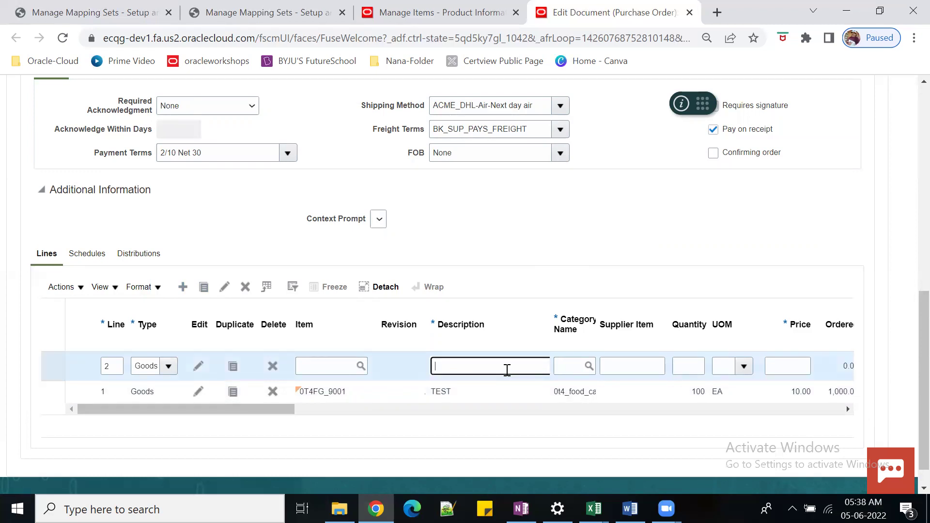
type("TEST1")
key("Tab")
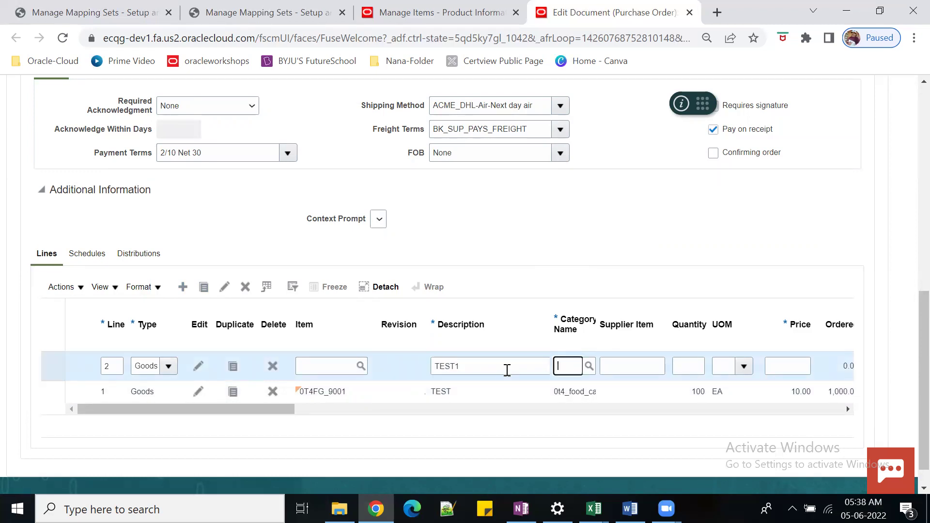
type("OFF")
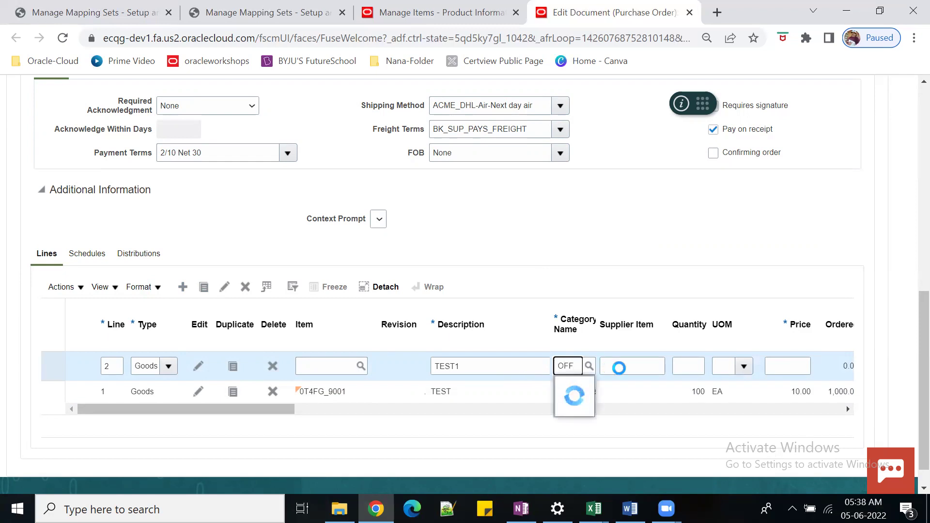
left_click(624, 387)
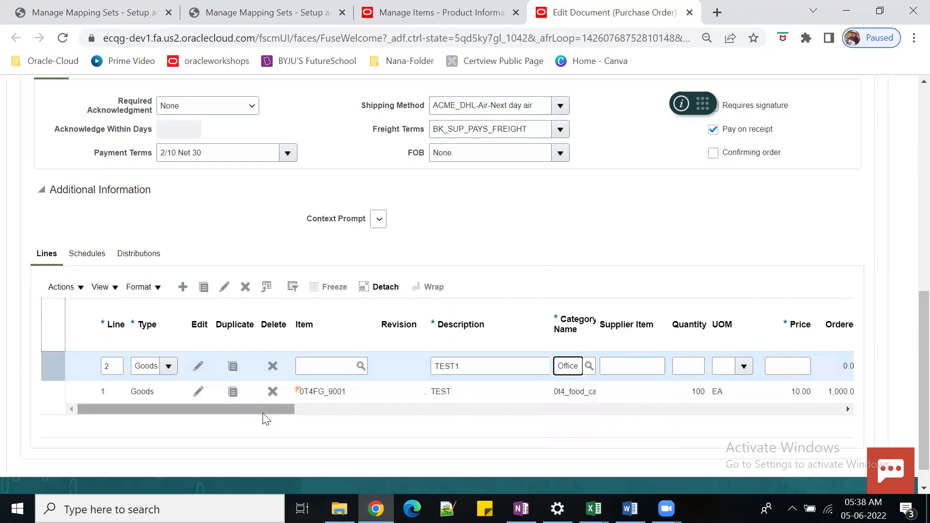
left_click_drag(264, 410, 306, 416)
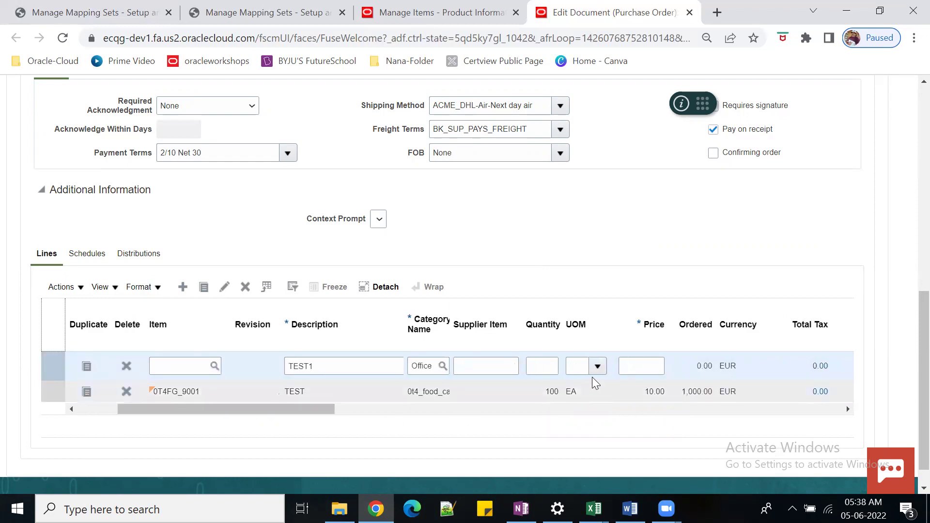
- Set line 2's quantity to 50 with unit of measure EA
left_click(635, 364)
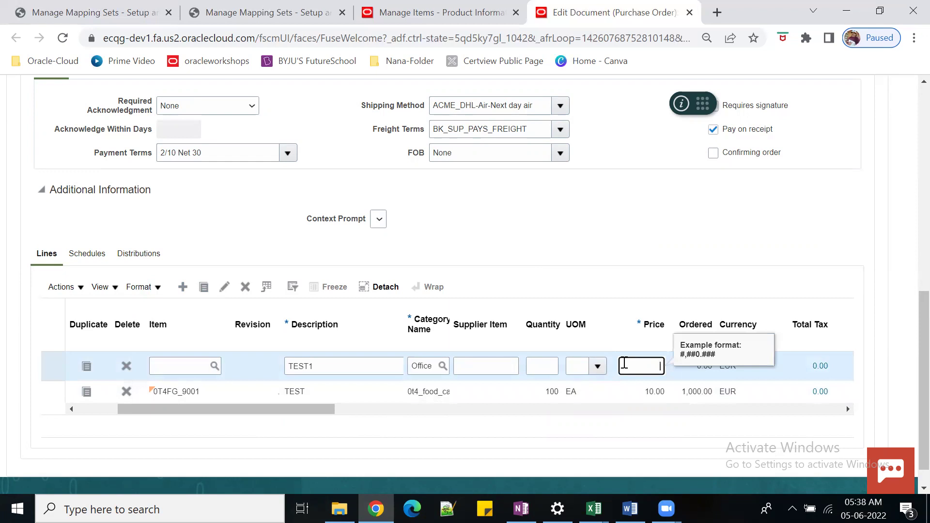
left_click(533, 370)
type("0")
key("Tab")
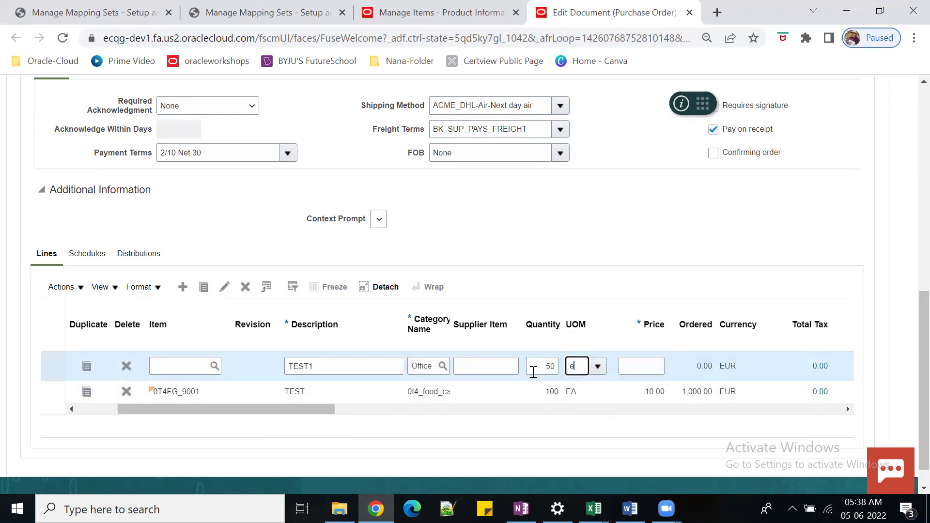
type("a")
key("Tab")
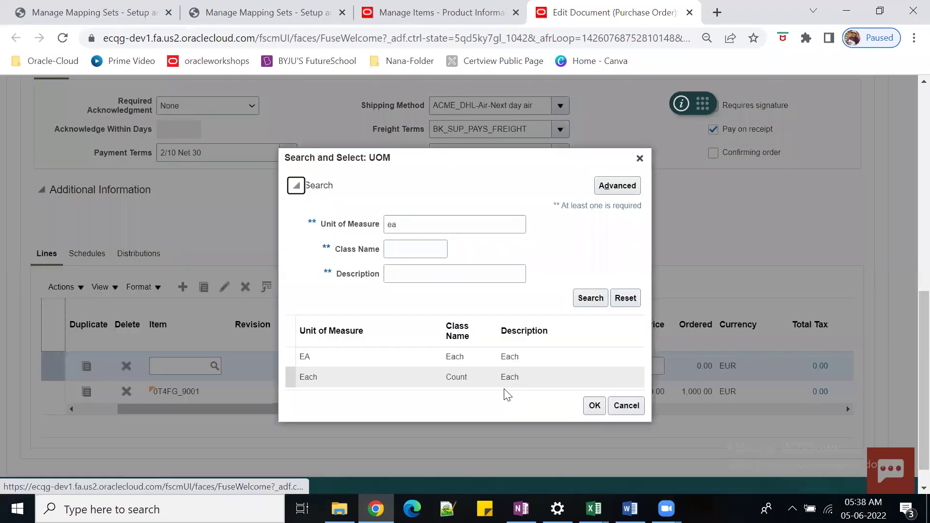
left_click(426, 360)
left_click(594, 406)
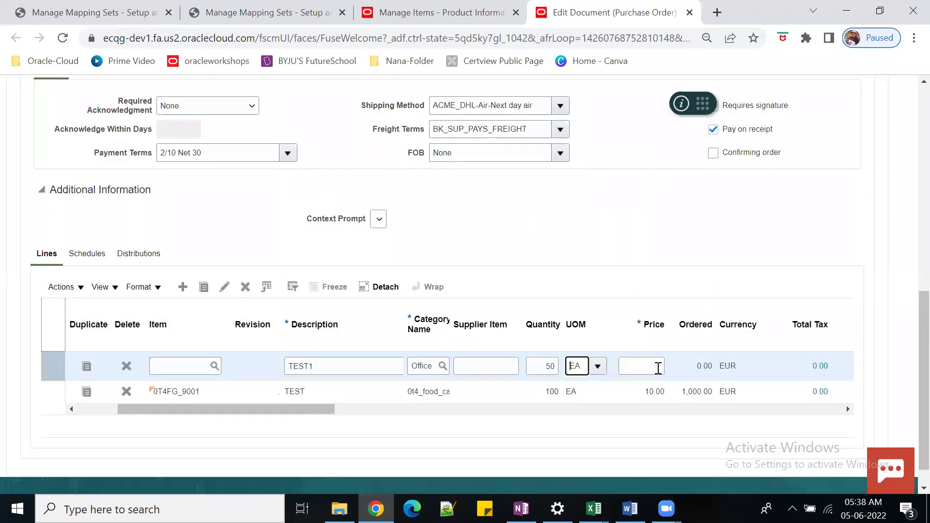
- Enter a price of 560.00 on line 2, giving a 28,000.00 EUR line total
left_click(654, 368)
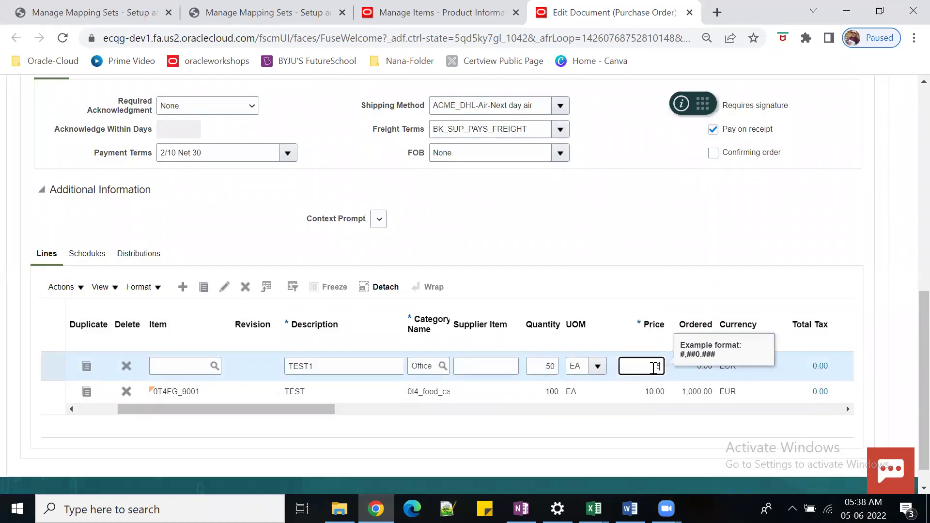
type("0")
key("Tab")
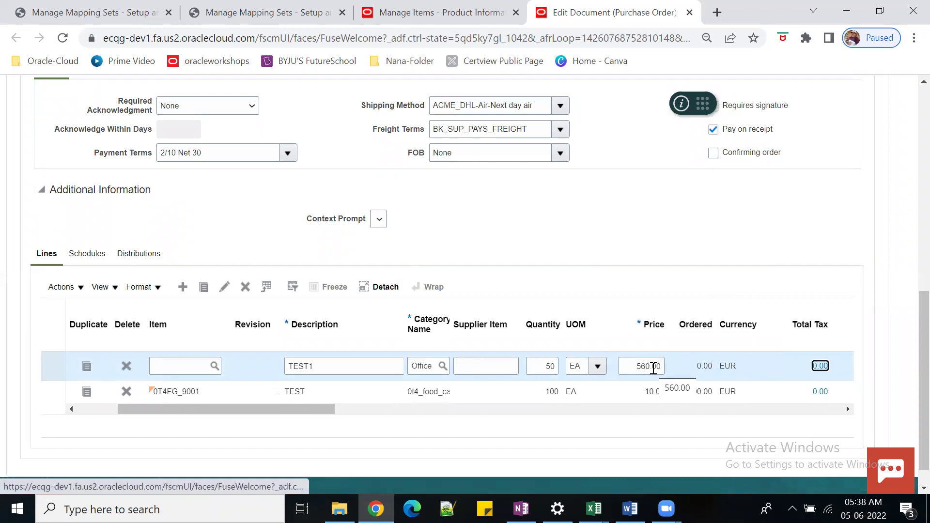
mouse_move(326, 410)
left_mouse_down()
mouse_move(716, 410)
mouse_move(463, 409)
left_mouse_up()
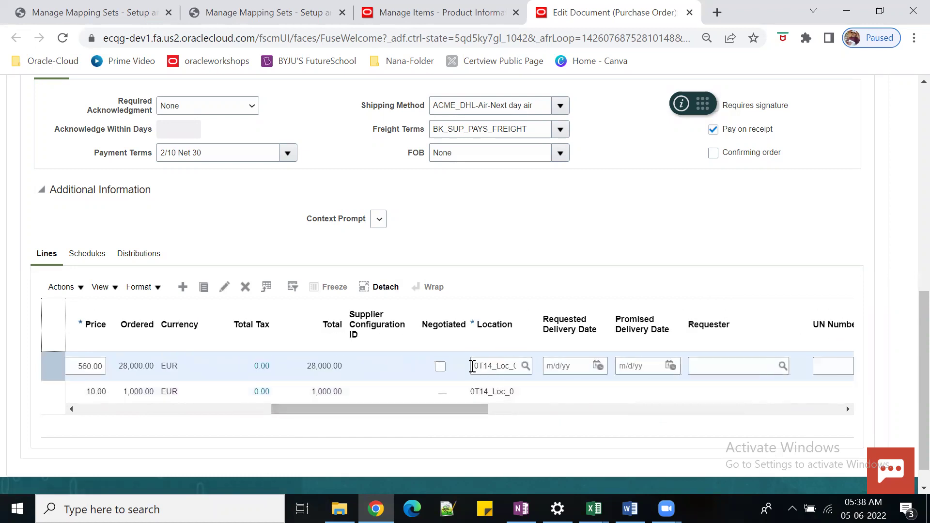
left_click(490, 366)
double_click(491, 366)
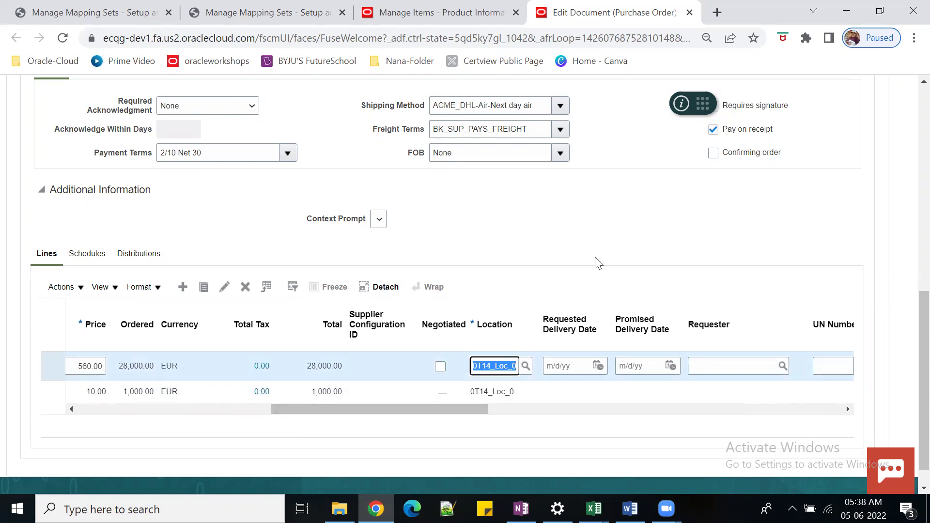
- Clear line 2's location and search locations matching 0T4, then clear the name filter
key("BackSpace")
left_click(526, 366)
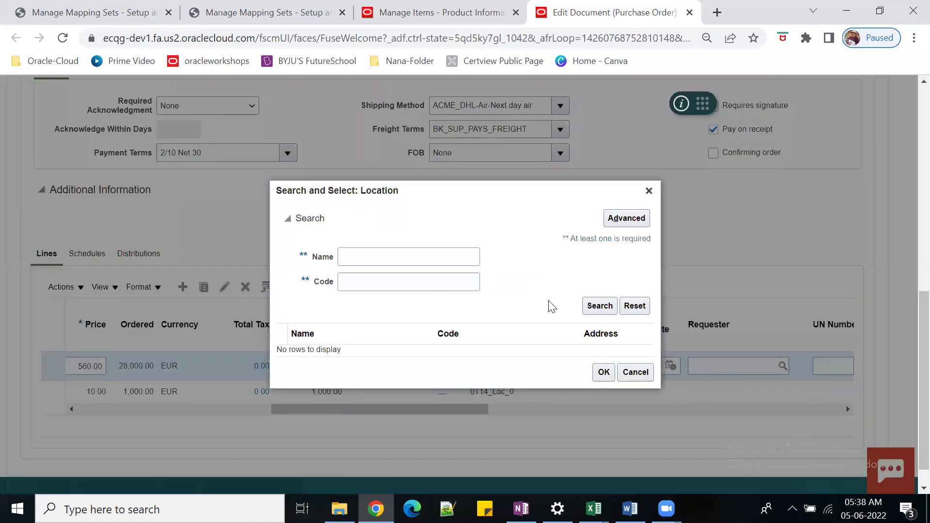
left_click(416, 258)
type("0T4")
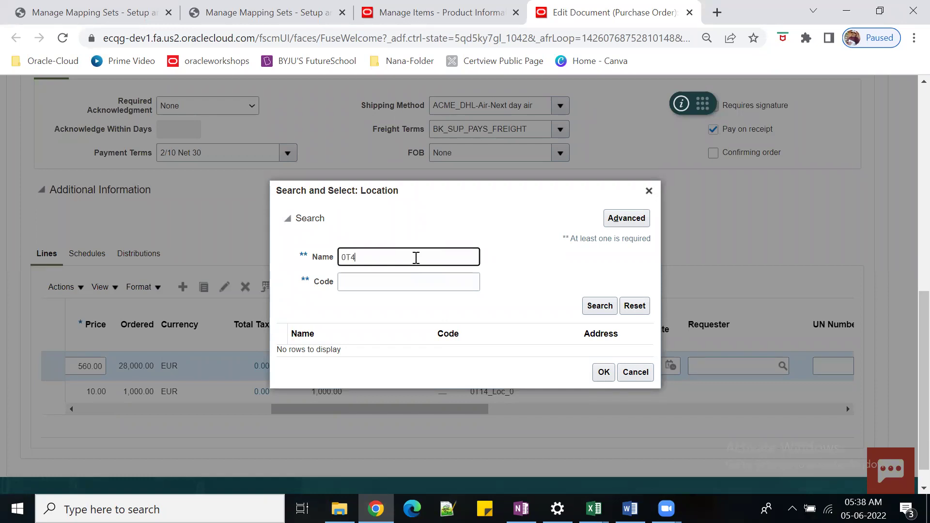
left_click(588, 305)
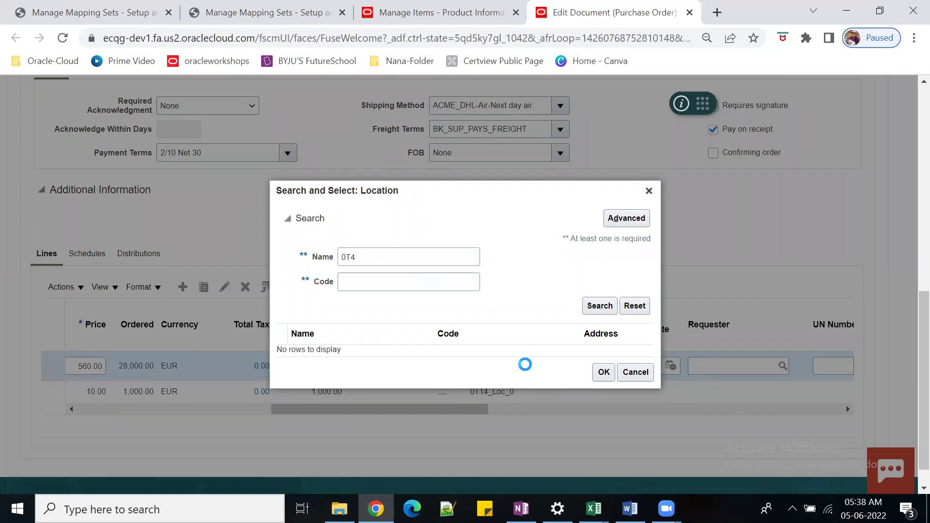
left_click_drag(378, 257, 332, 264)
key("BackSpace")
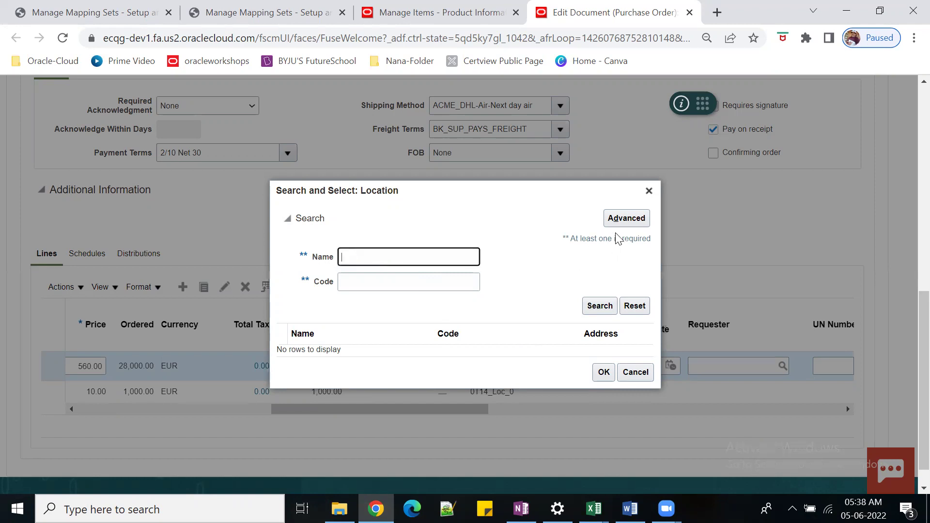
- Use advanced search with Name not containing AA and select 0T14_SPLIT_LOC as line 2's location
left_click(626, 218)
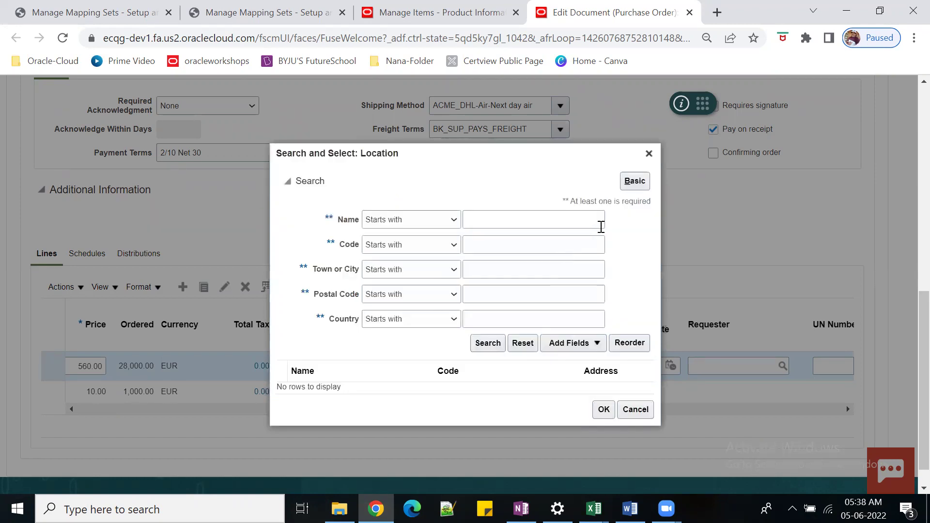
left_click(457, 224)
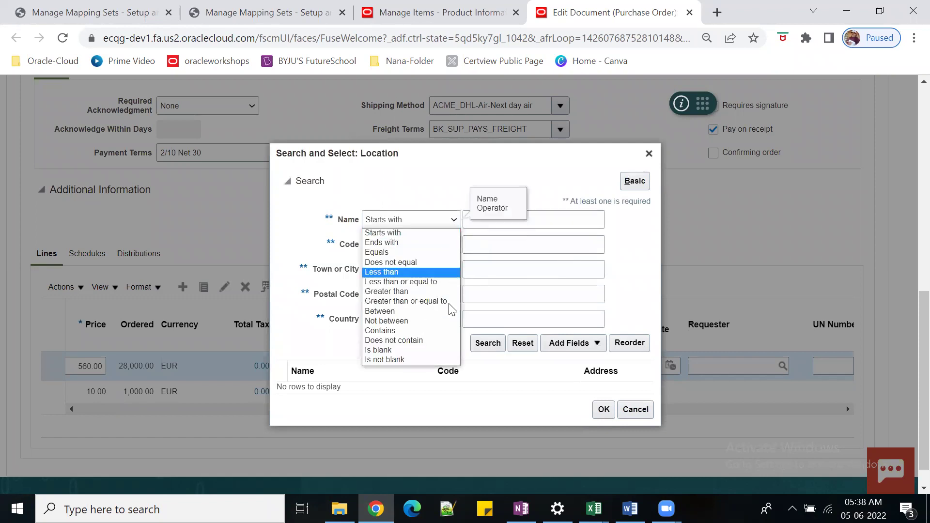
left_click(435, 339)
left_click(543, 226)
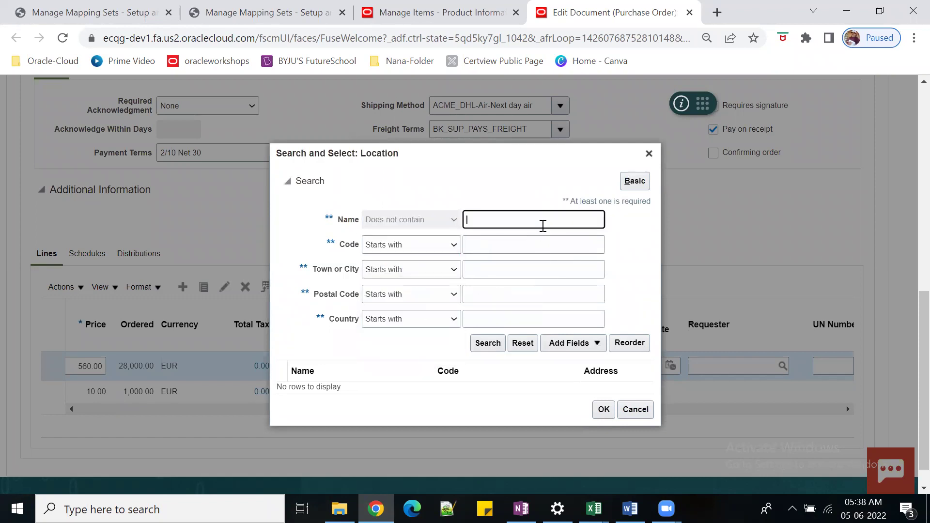
type("AA")
left_click(487, 342)
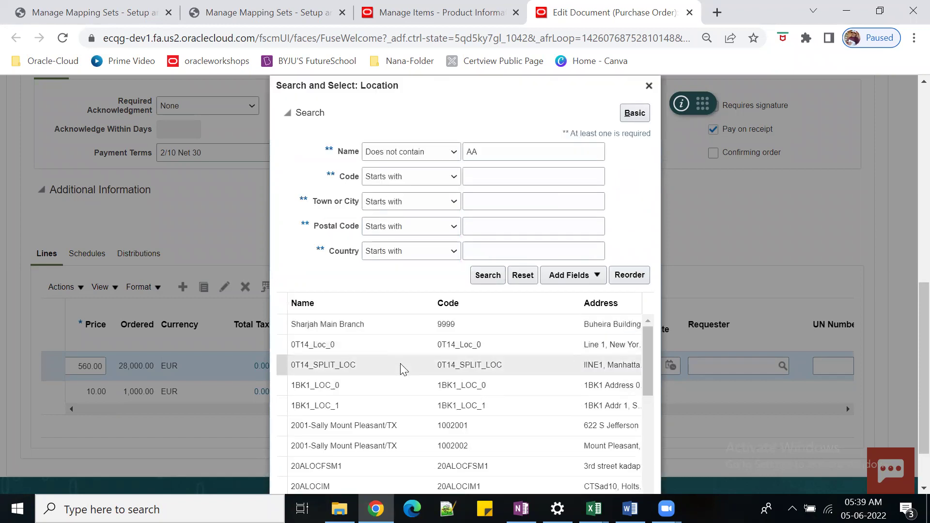
left_click(400, 363)
scroll(910, 362, "down", 2)
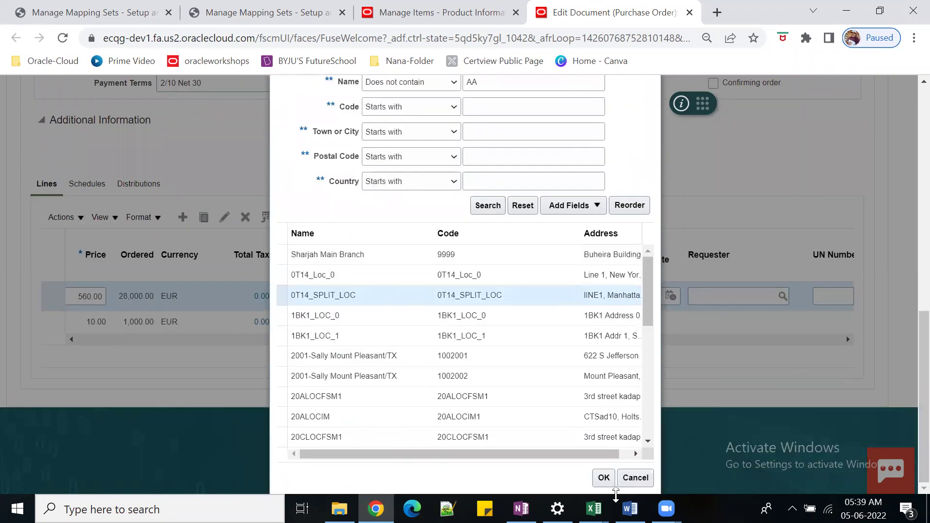
left_click(603, 476)
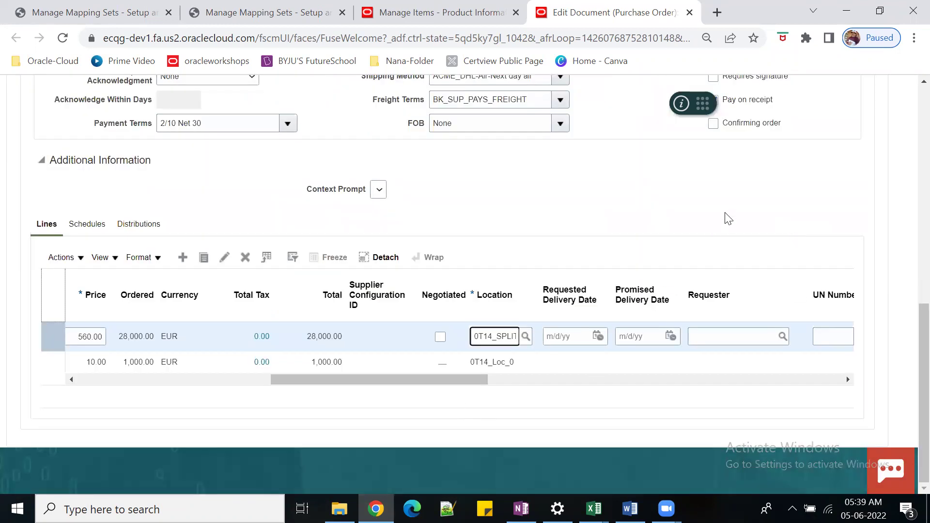
scroll(727, 219, "up", 5)
scroll(746, 194, "up", 4)
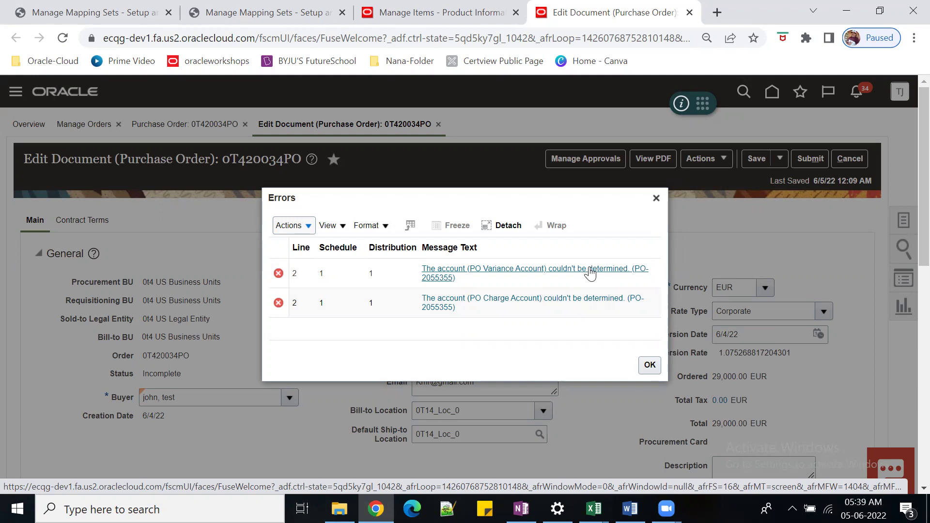
left_click(649, 365)
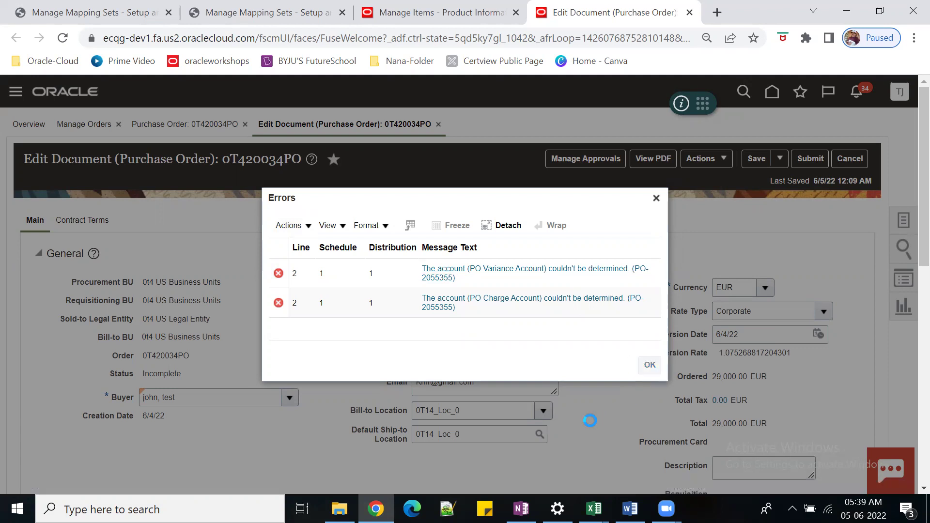
- Check the mapping sets, then look up line 2's PO charge account; no valid combination is found
scroll(591, 426, "down", 5)
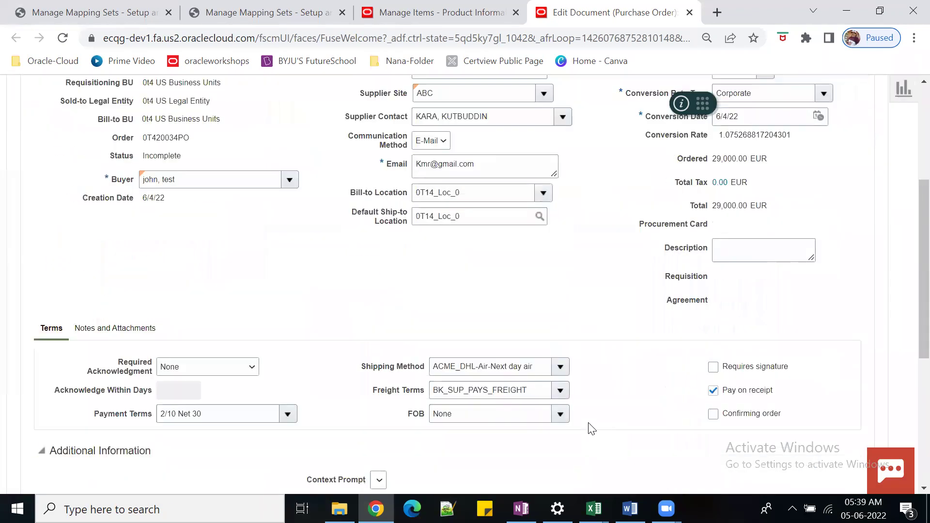
scroll(591, 428, "down", 5)
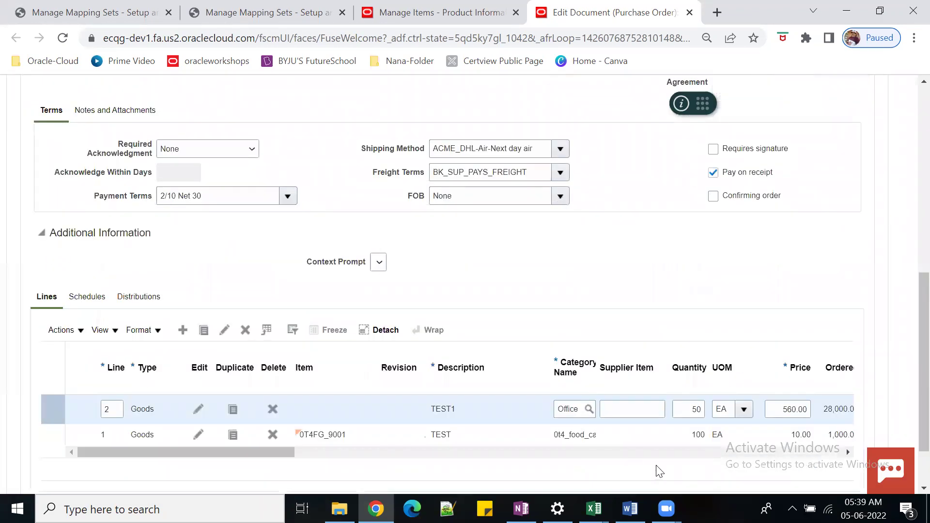
left_click_drag(268, 450, 278, 451)
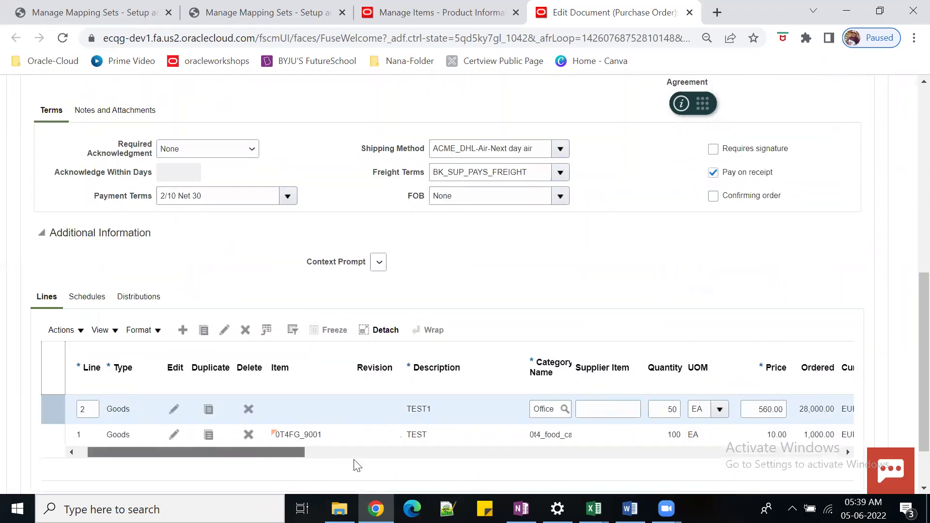
left_click_drag(357, 465, 621, 483)
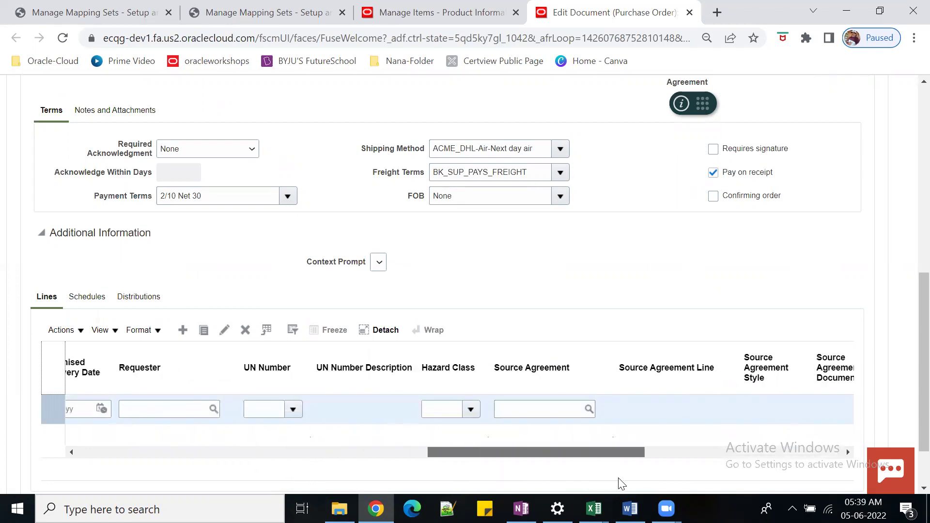
left_click_drag(622, 483, 707, 484)
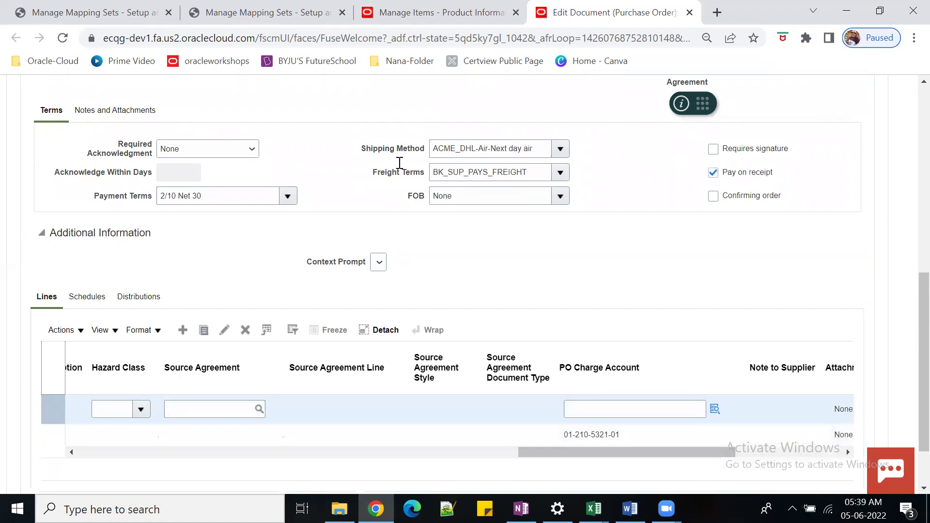
left_click(79, 11)
scroll(373, 296, "down", 5)
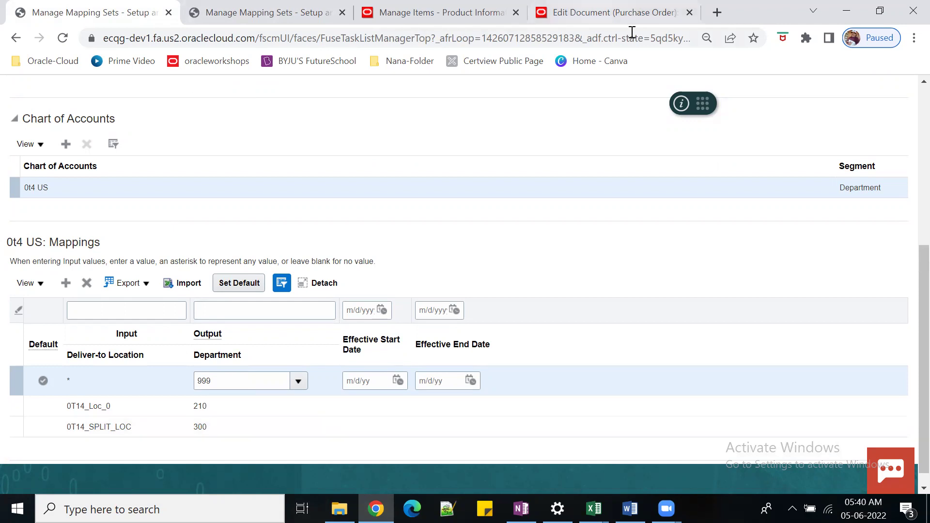
left_click(613, 13)
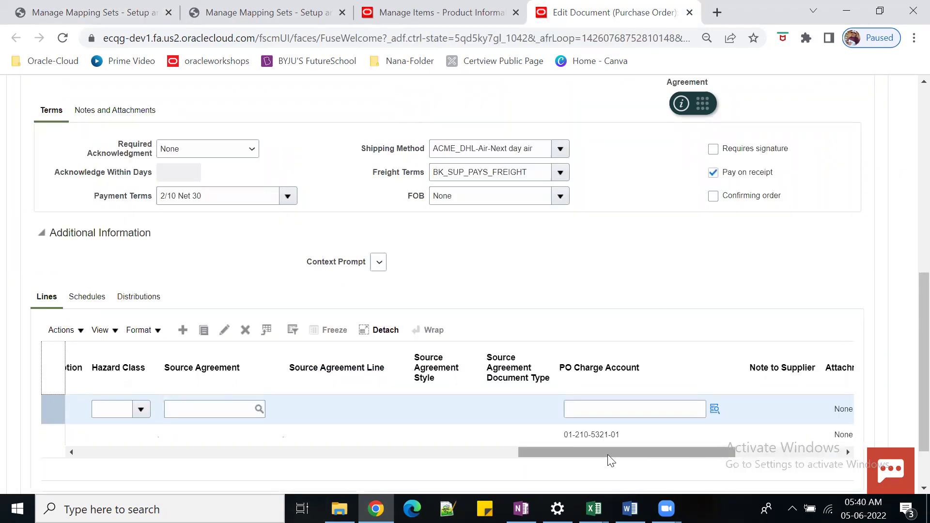
left_click(715, 409)
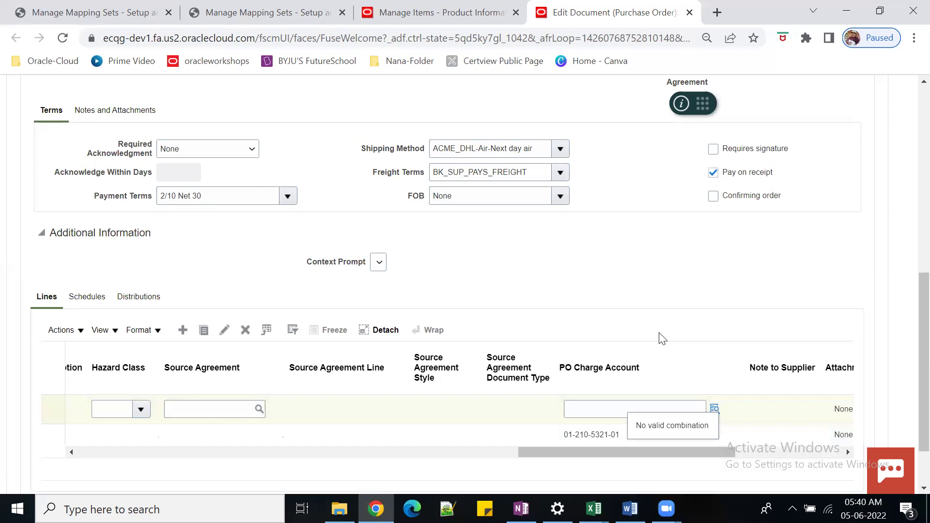
left_click(619, 409)
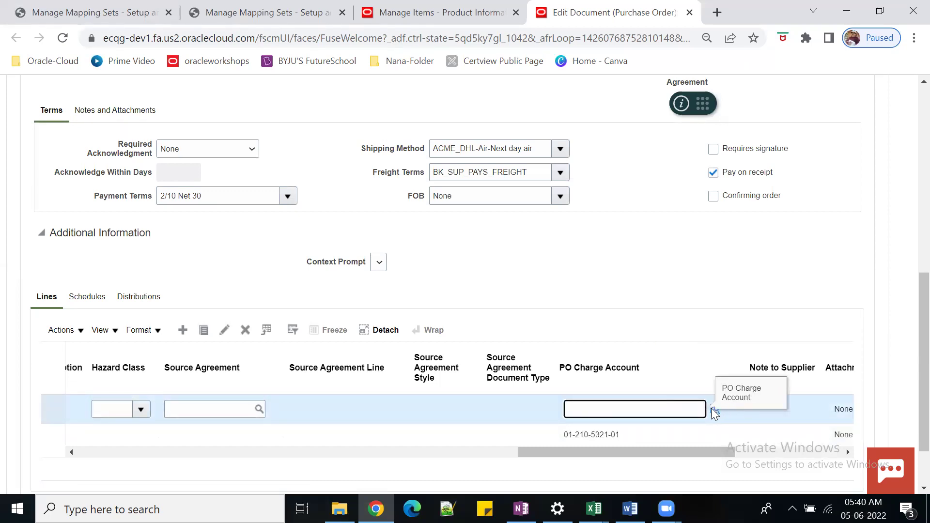
- Choose Company 01 Domestic Ops for the charge account, then view the deliver-to location mappings
left_click(648, 342)
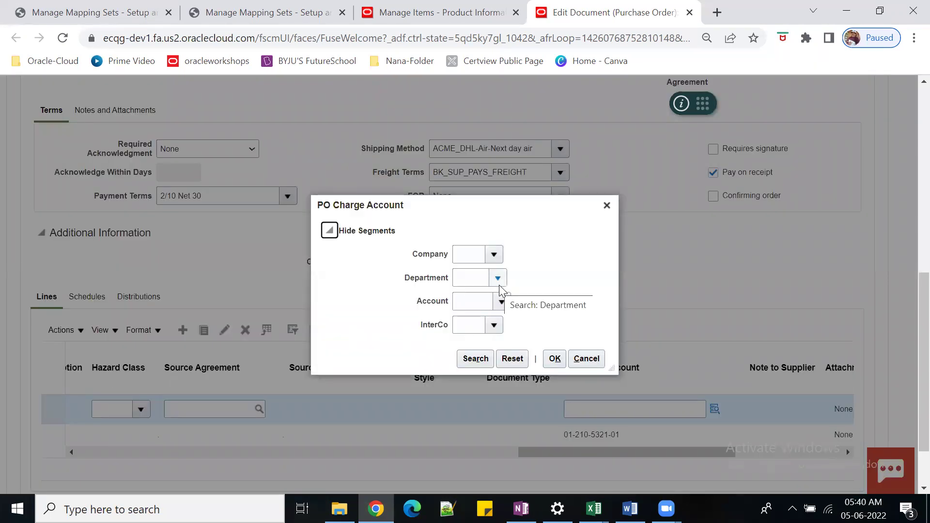
left_click(494, 255)
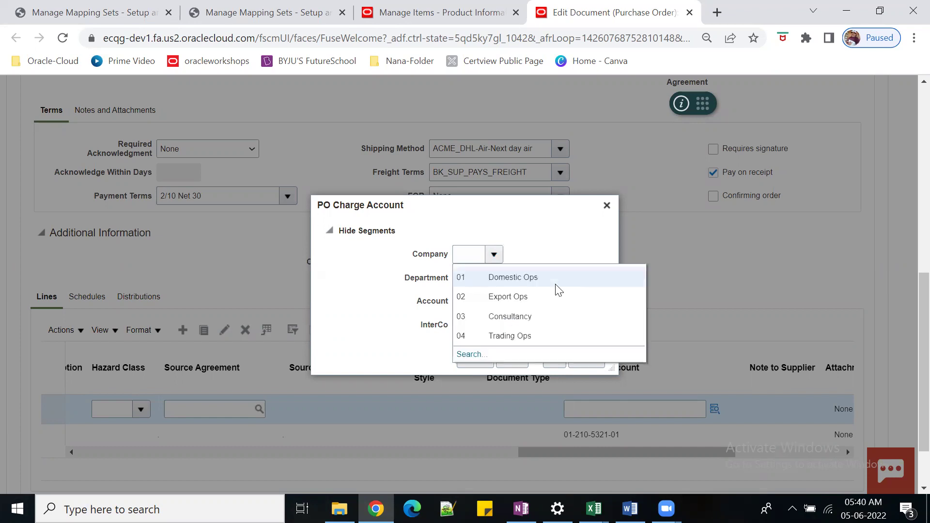
left_click(539, 278)
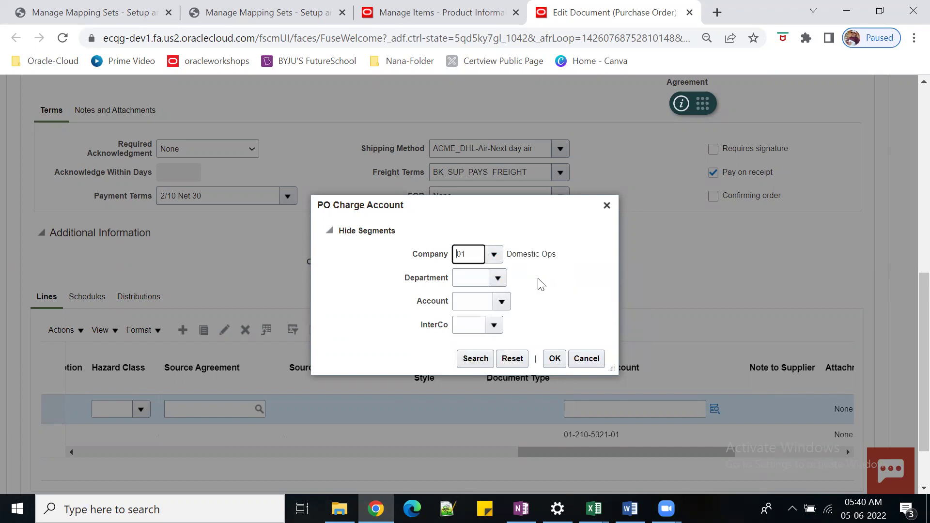
left_click(146, 12)
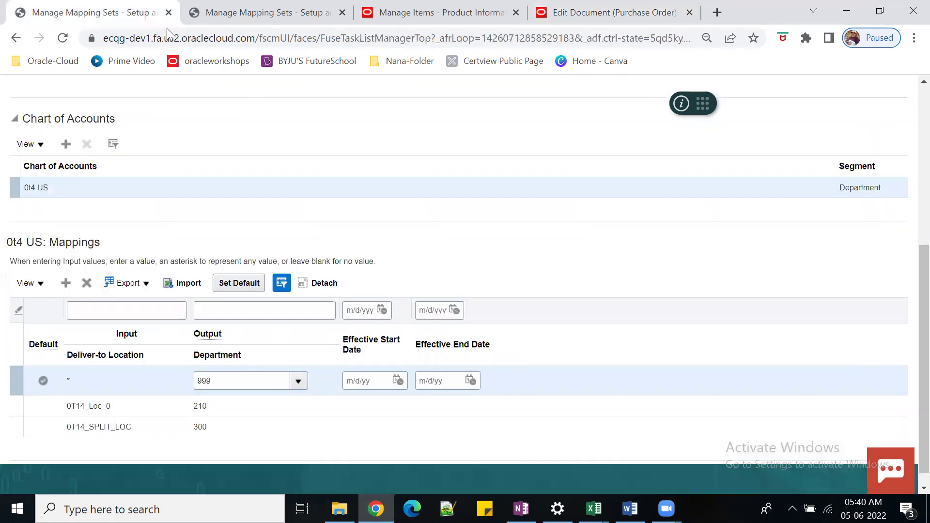
- Compare the mappings in the Excel workbook, then enter Department 300 in line 2's charge account
key("alt+Tab")
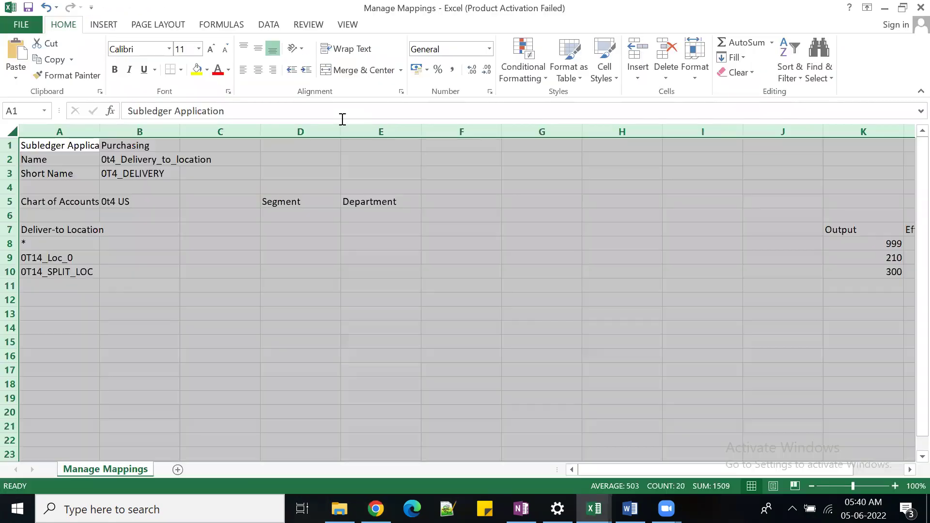
key("alt+Tab")
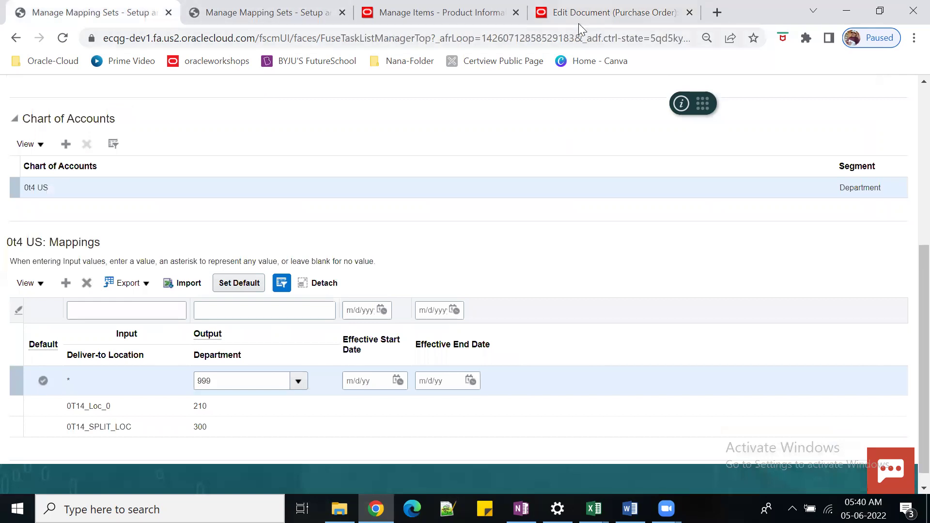
left_click(578, 22)
left_click(475, 271)
type("300")
key("Tab")
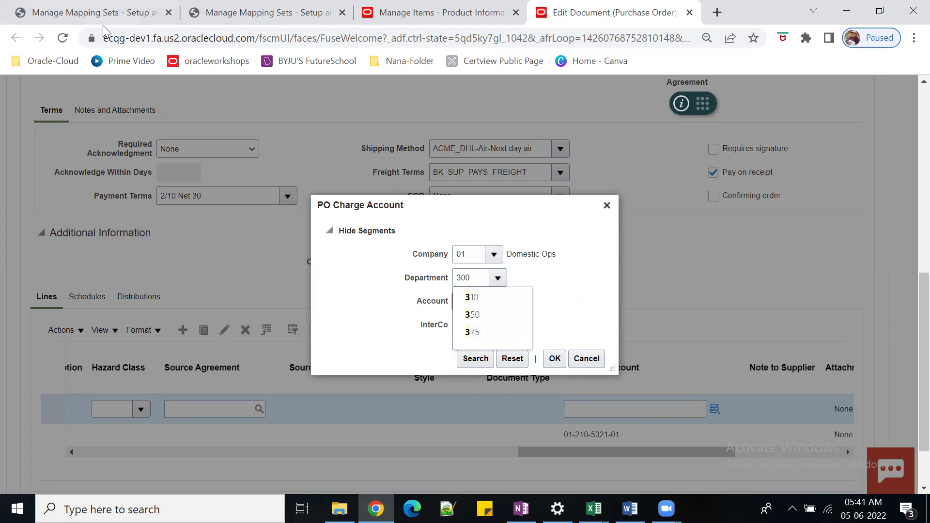
left_click(92, 12)
- Change 0T14_SPLIT_LOC's department mapping to 375 and save the mapping set
left_click(262, 428)
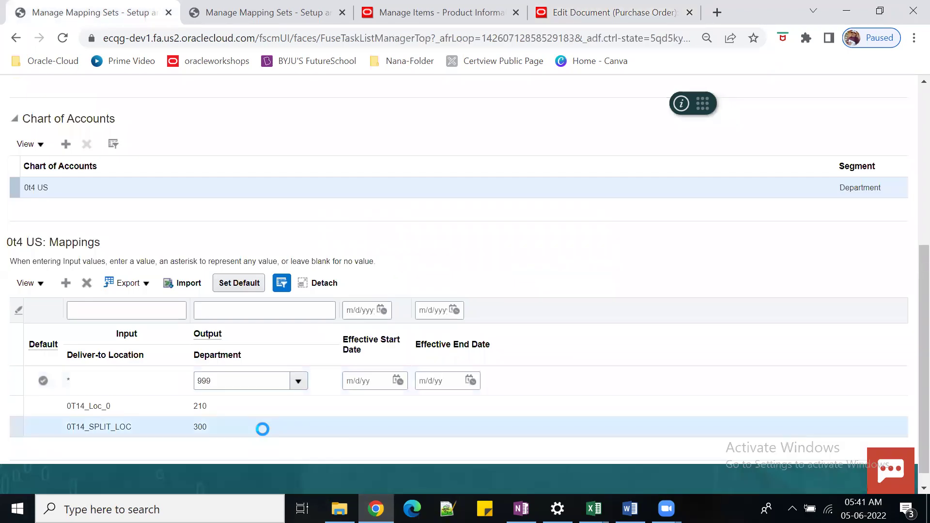
type("375")
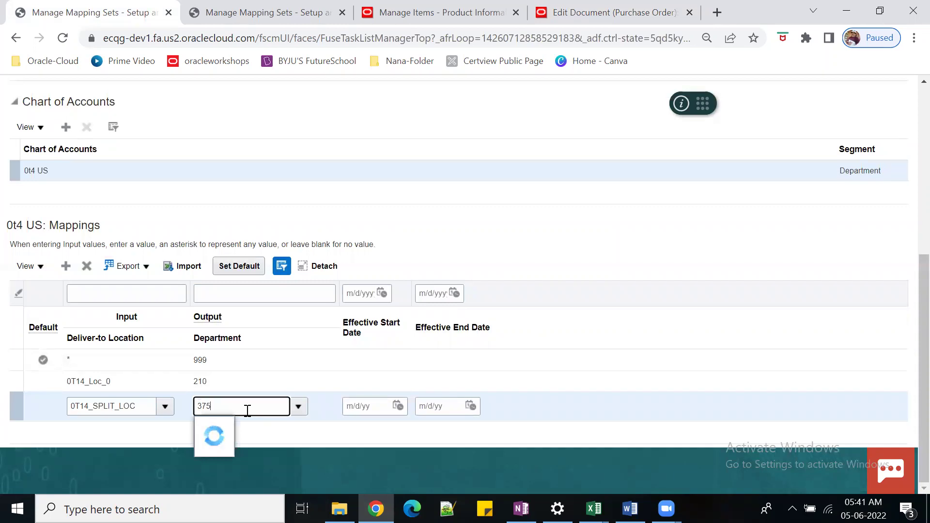
key("Tab")
scroll(605, 290, "up", 6)
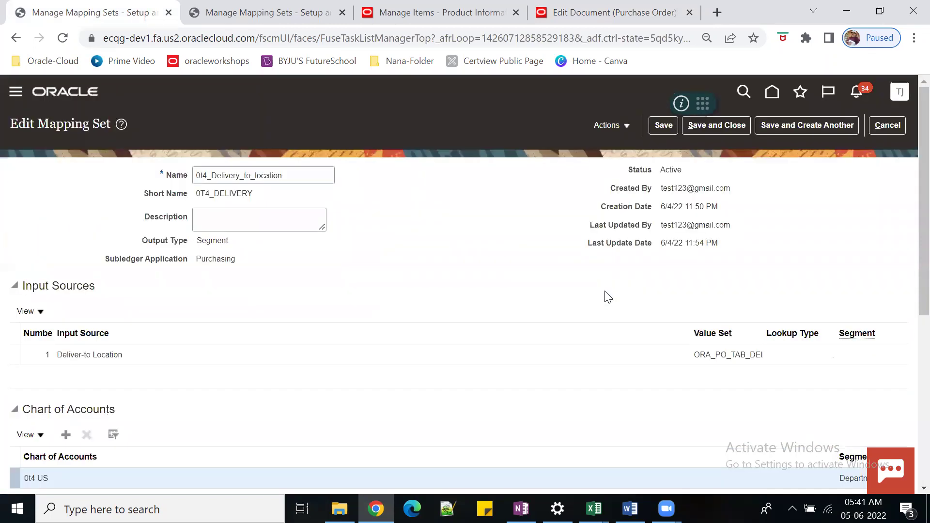
scroll(604, 291, "down", 6)
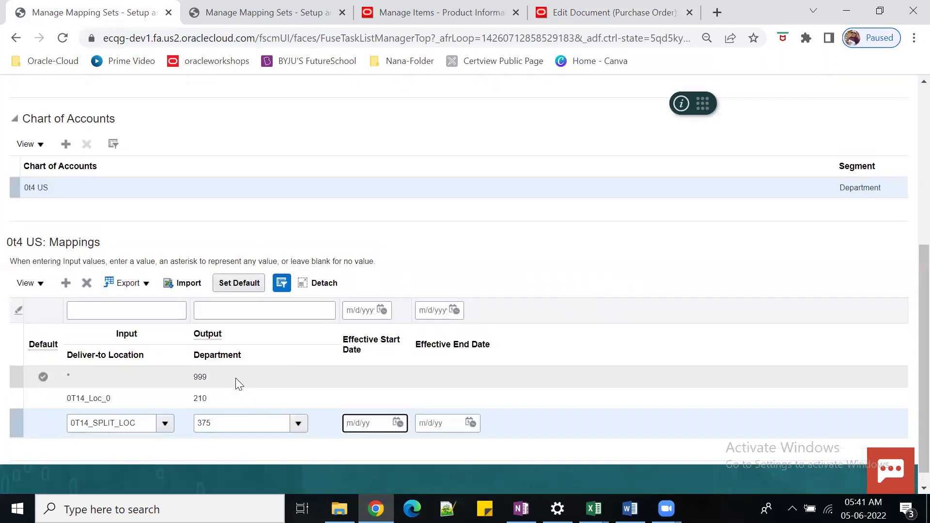
scroll(743, 278, "up", 6)
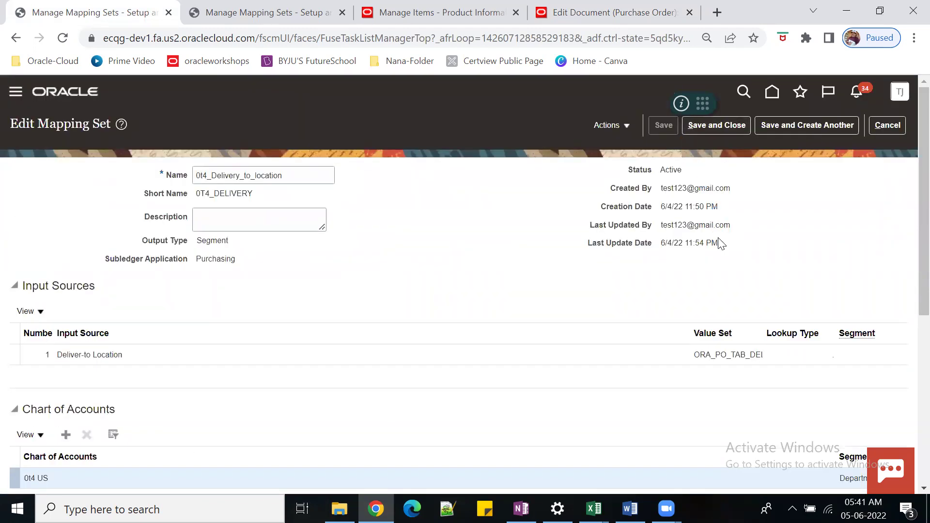
left_click(704, 125)
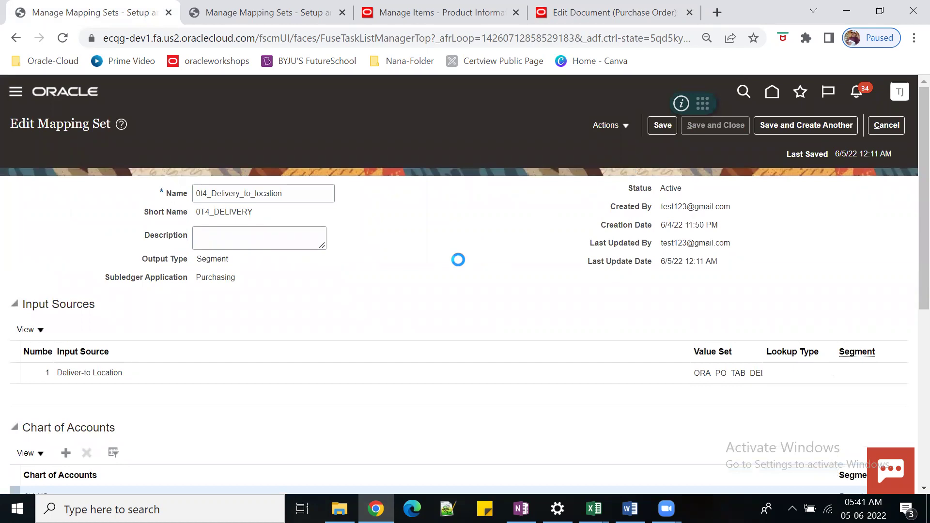
left_click(574, 22)
- Discard the charge account selection, delete the blank line, and add a new order line
left_click(587, 359)
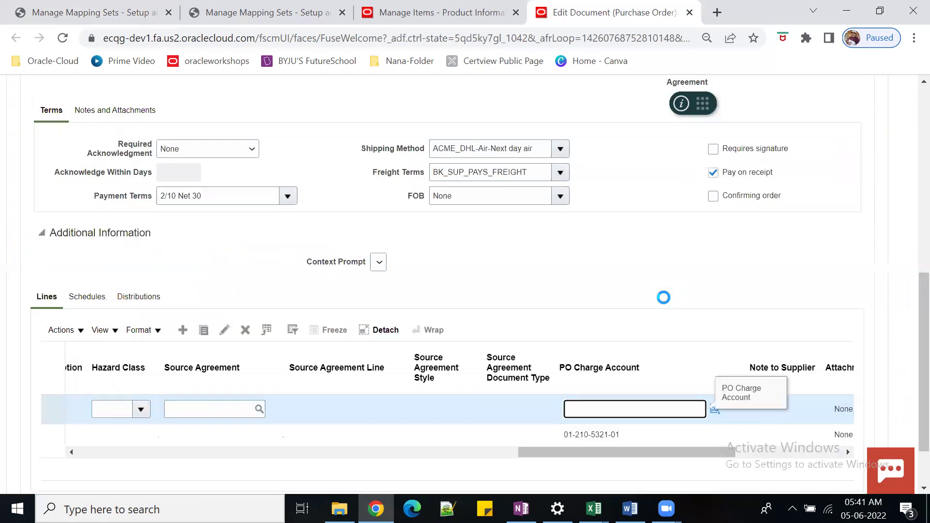
left_click(245, 330)
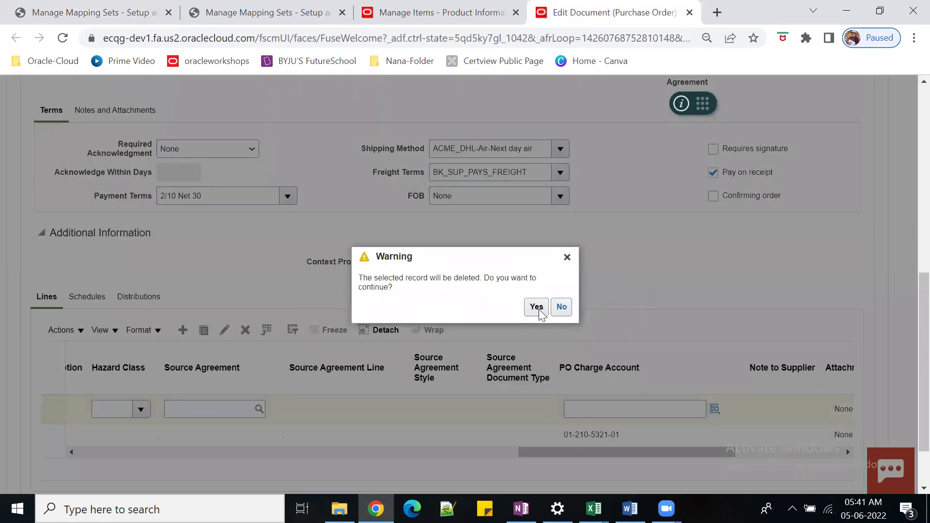
left_click(536, 307)
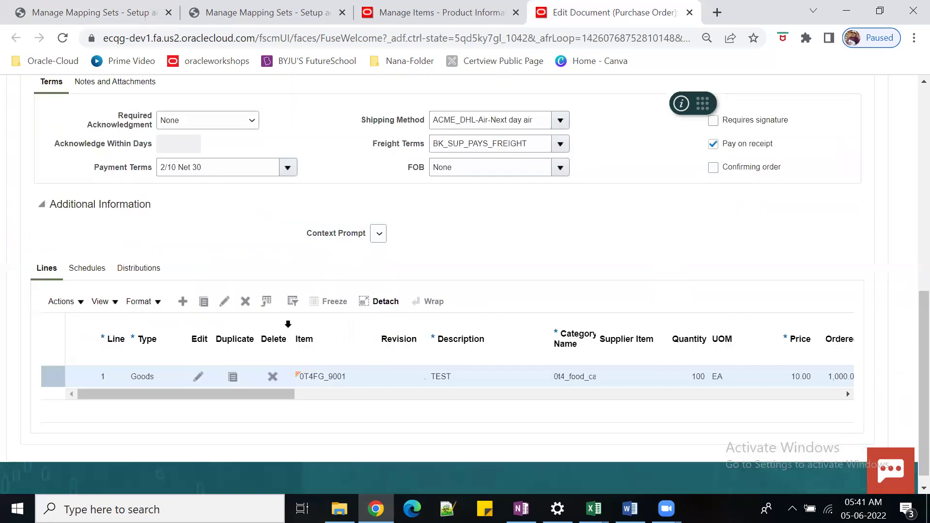
left_click(182, 302)
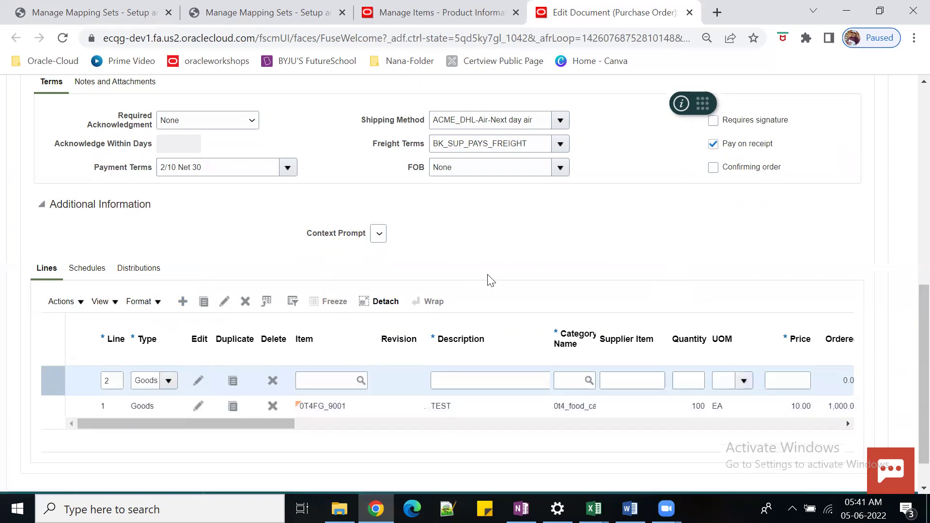
- Give line 2 the description DEPT and the Office Supplies category
left_click(464, 382)
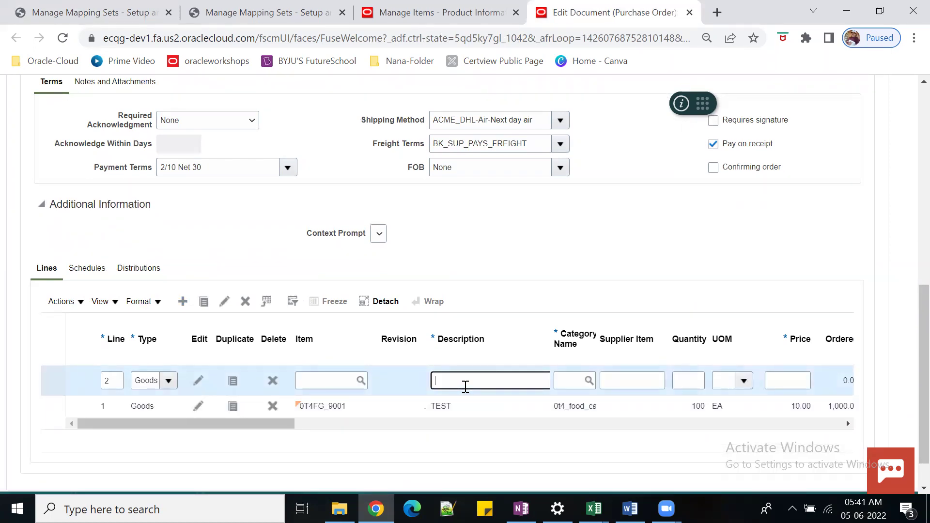
type("DEPT")
key("Tab")
type("OFF")
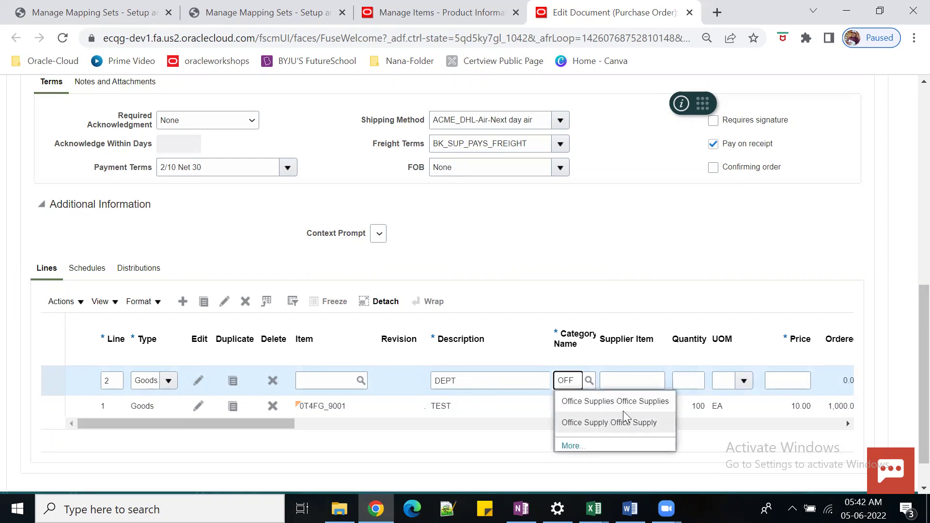
key("Down")
key("Return")
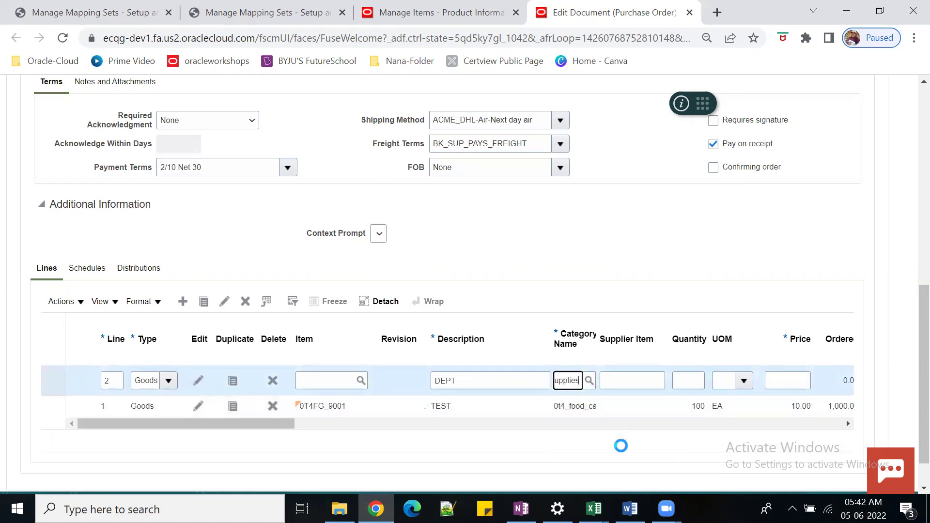
- Set line 2 to quantity 400 EA at a price of 100.00
left_click(692, 377)
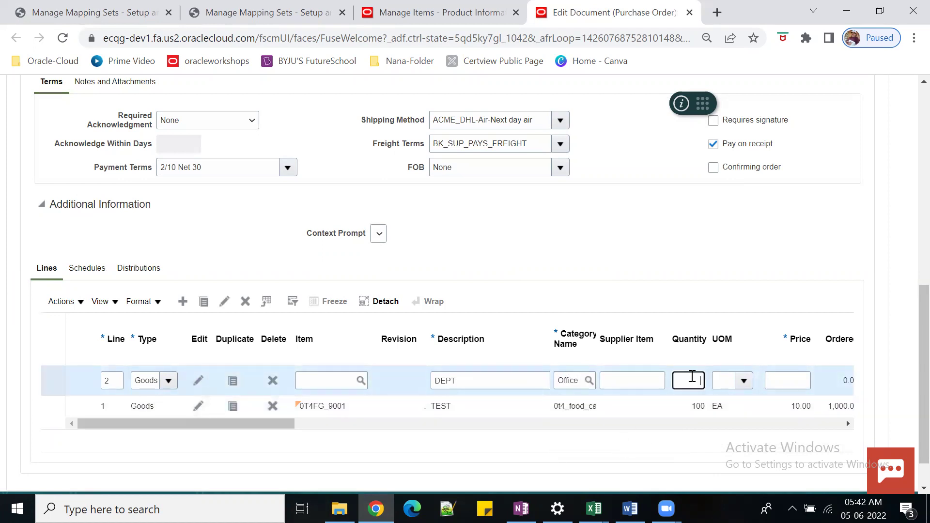
type("400")
key("Tab")
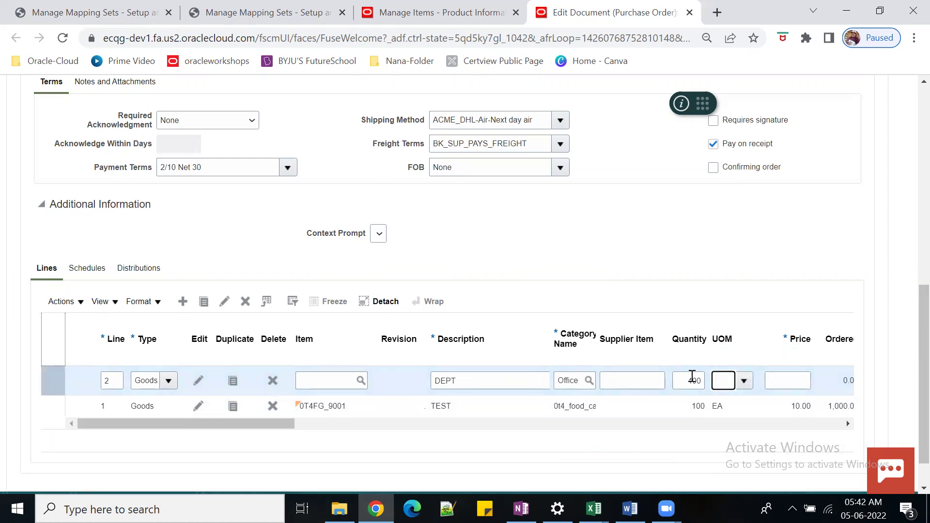
type("EA")
key("Tab")
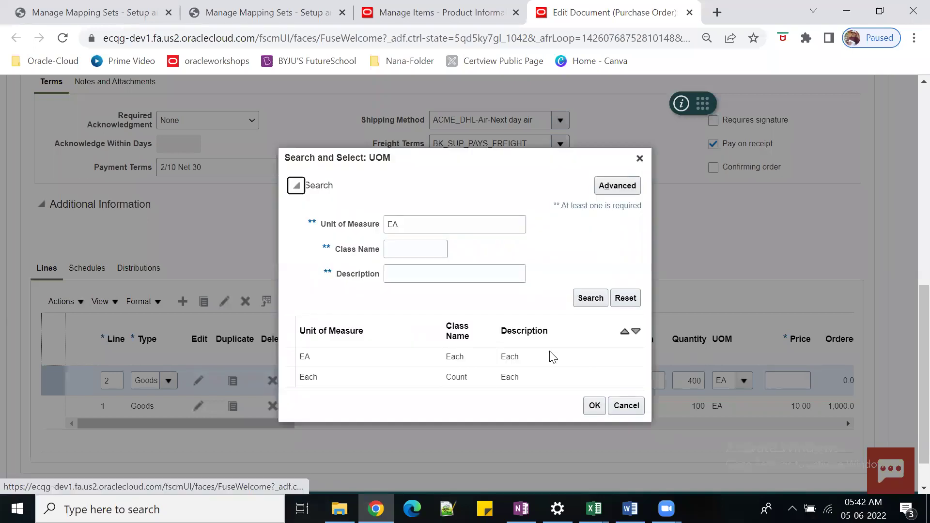
left_click(550, 356)
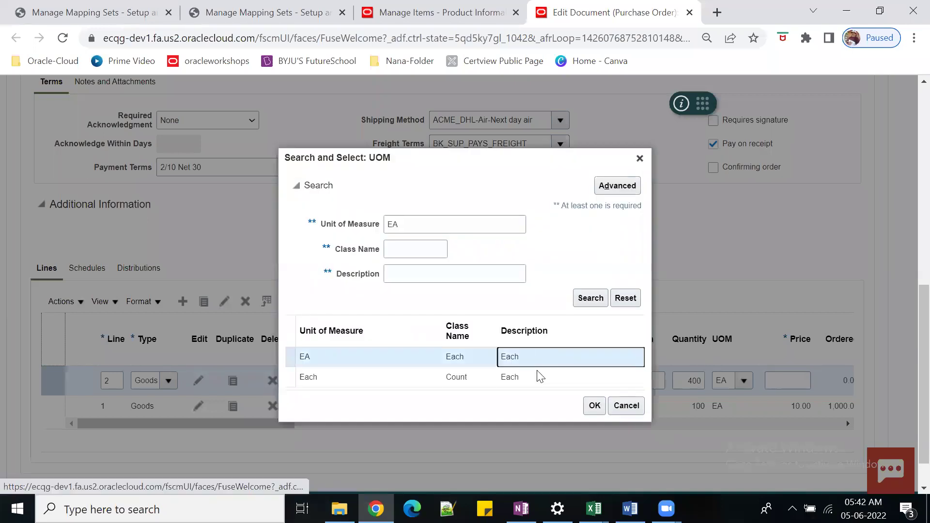
left_click(592, 406)
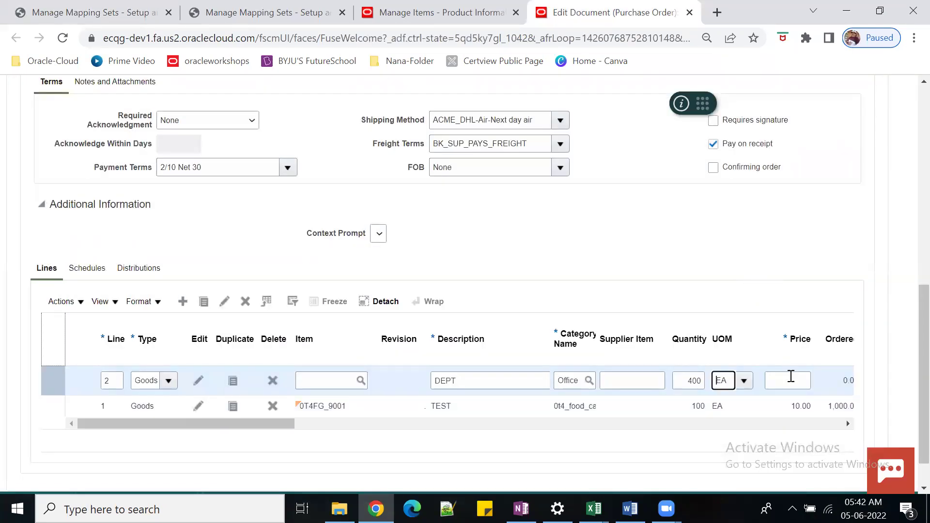
left_click(790, 377)
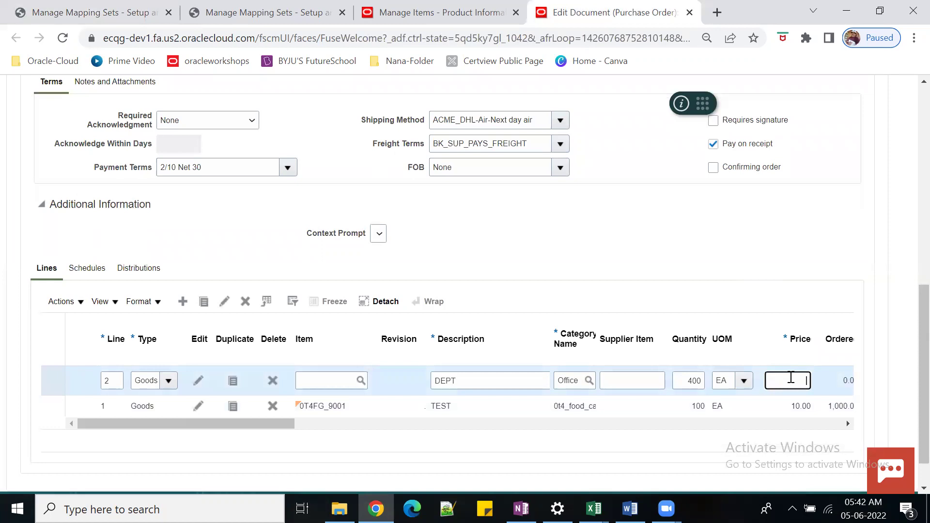
type("100")
key("Tab")
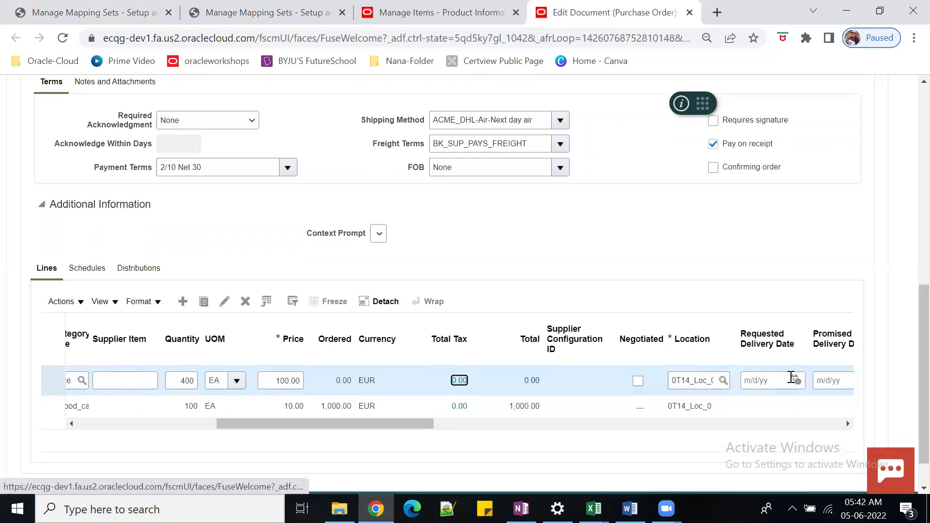
- Replace line 2's location with 0T14_SPLIT_LOC
left_click(670, 379)
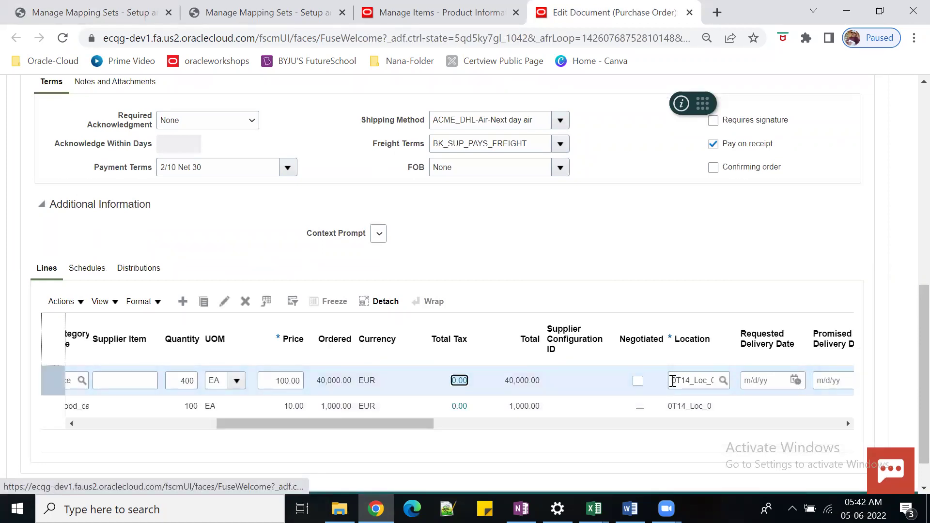
left_click_drag(670, 379, 764, 387)
type("0t4")
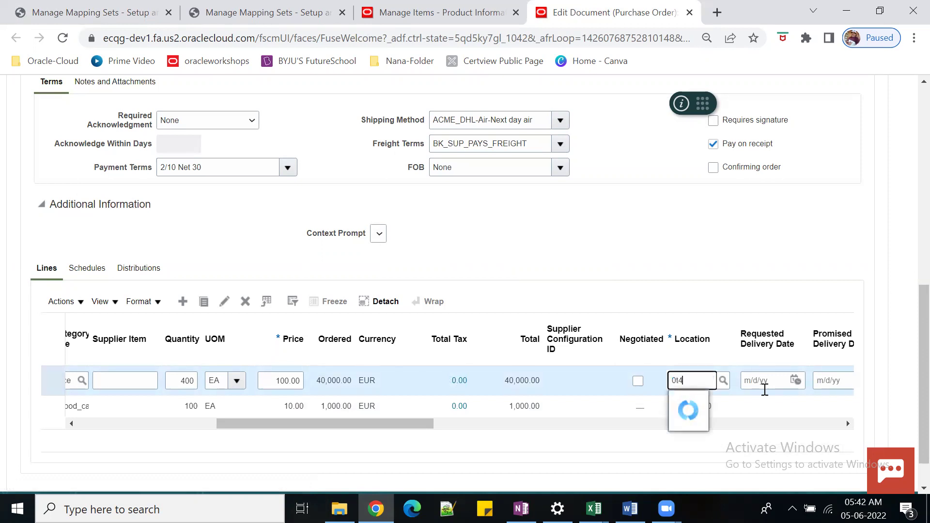
key("BackSpace")
type("T4")
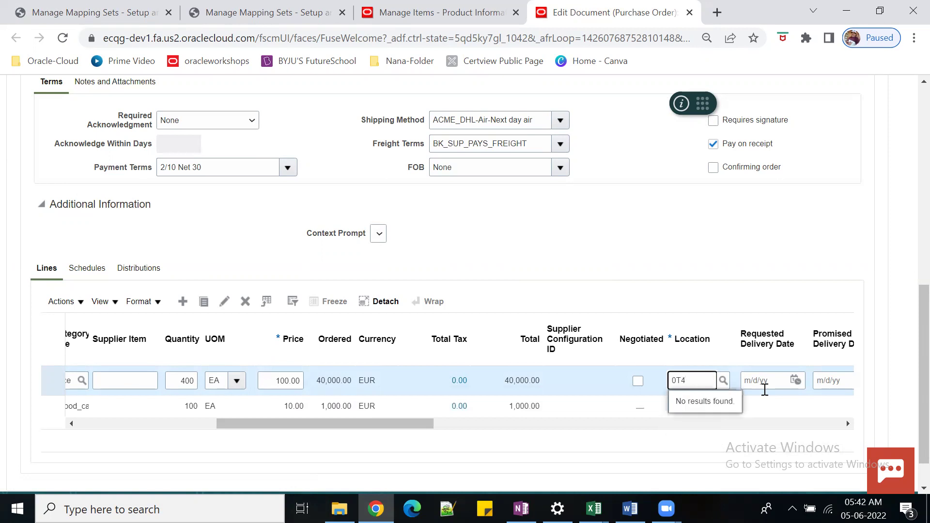
key("BackSpace")
key("BackSpace")
key("BackSpace")
type("0")
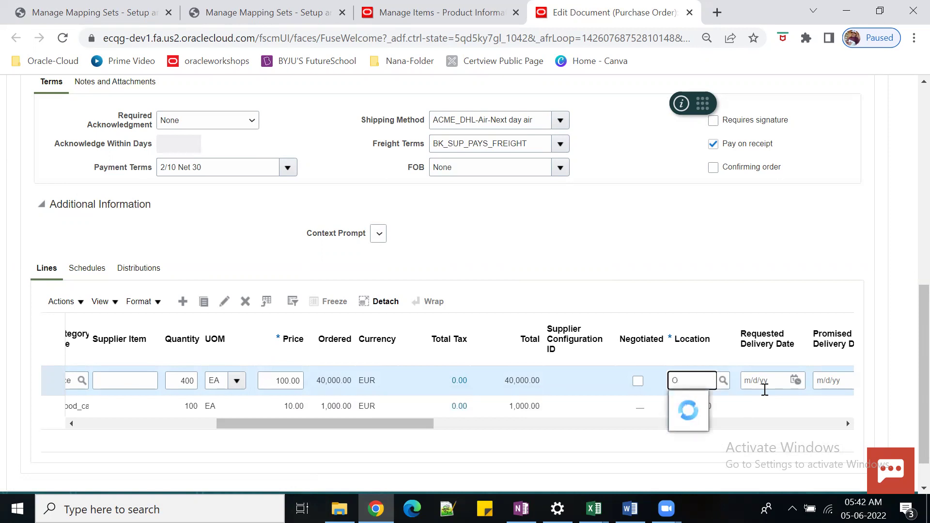
key("BackSpace")
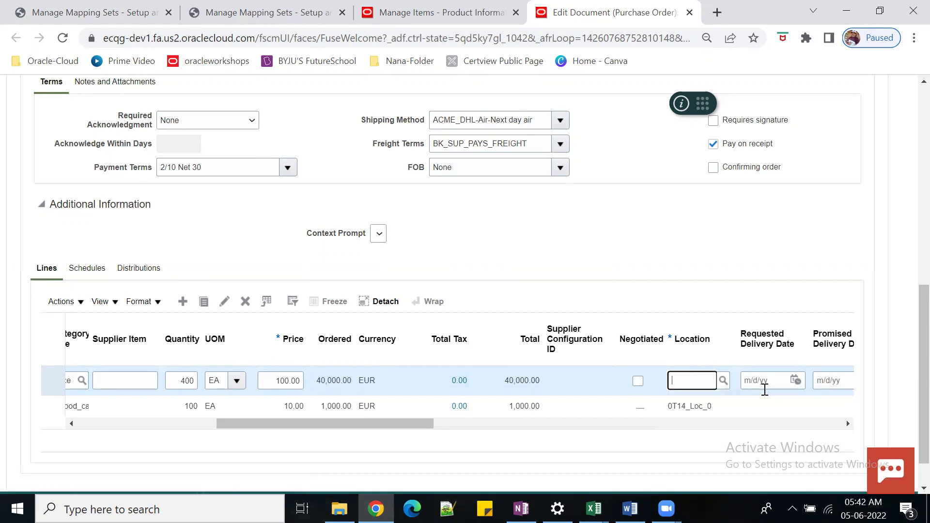
type("0T4")
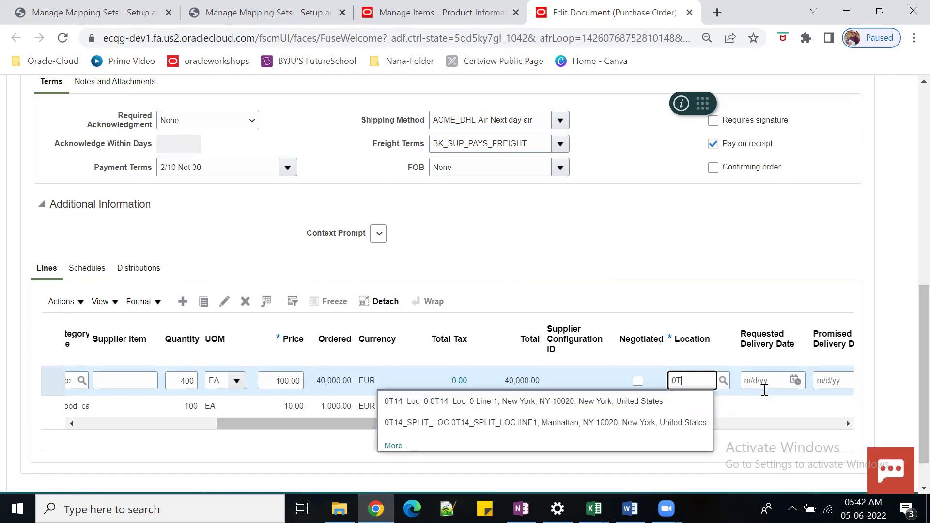
left_click(661, 425)
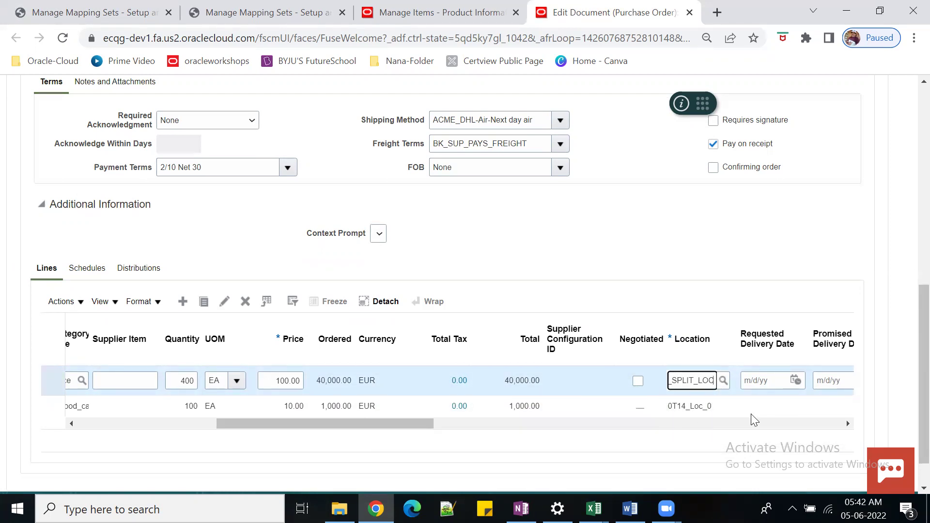
- Set line 2's requested delivery date to 6/7/22
left_click(795, 380)
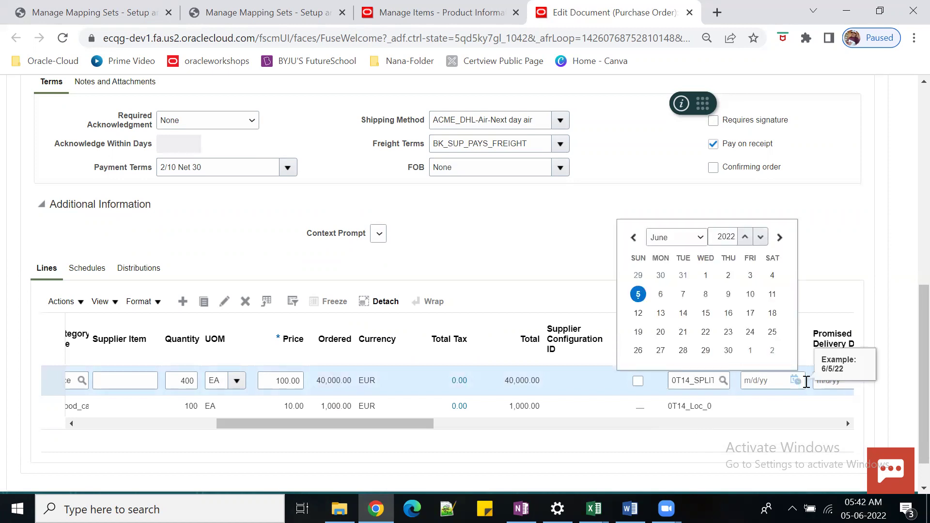
left_click(683, 295)
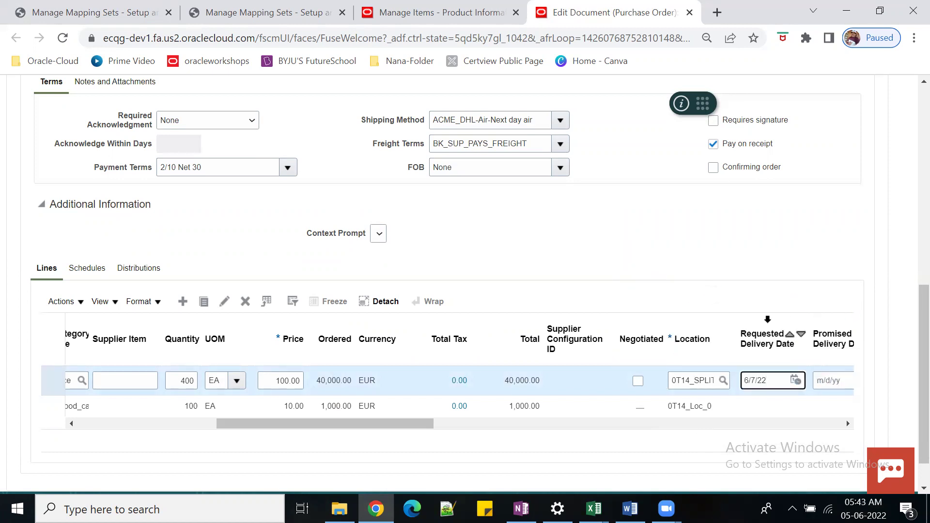
scroll(767, 317, "up", 6)
scroll(798, 194, "down", 3)
scroll(780, 307, "up", 5)
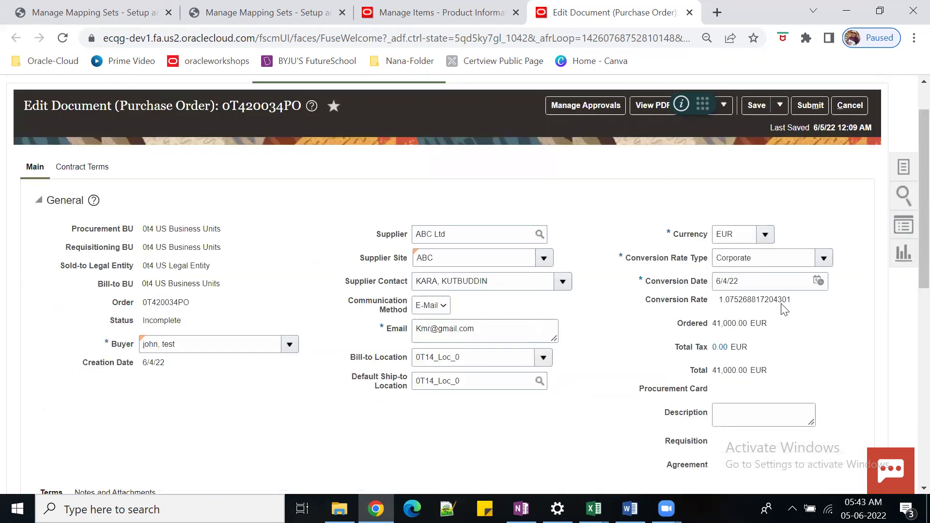
- Save purchase order 0T420034PO, review line 2's columns in the Lines table, and save again
left_click(755, 159)
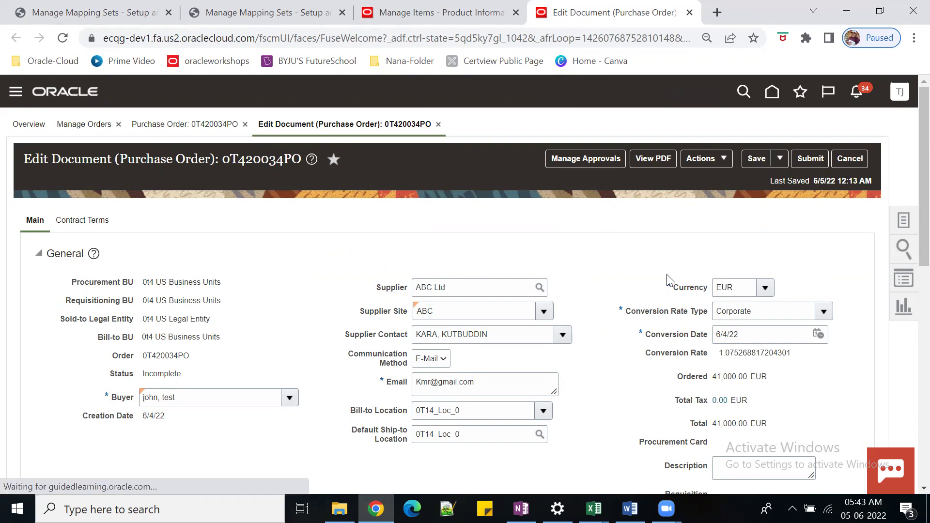
scroll(671, 282, "down", 5)
scroll(671, 282, "down", 4)
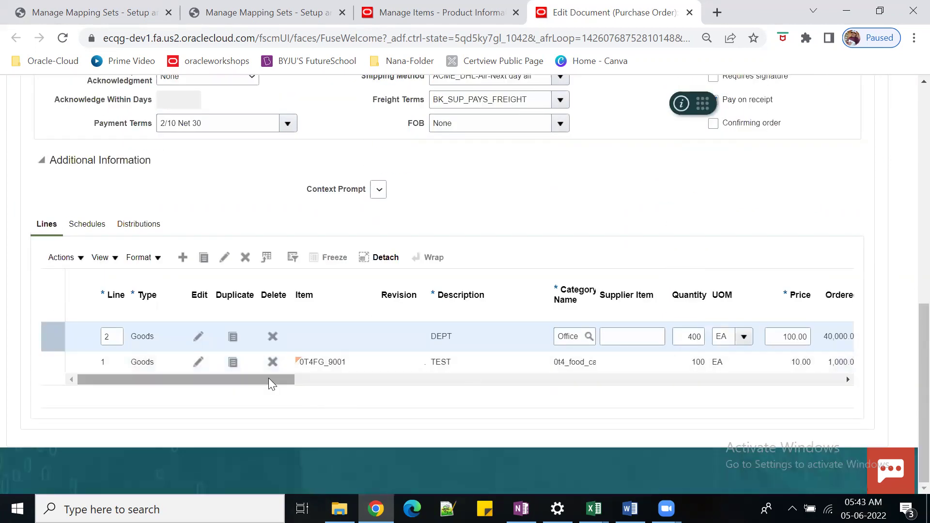
left_click_drag(268, 378, 687, 409)
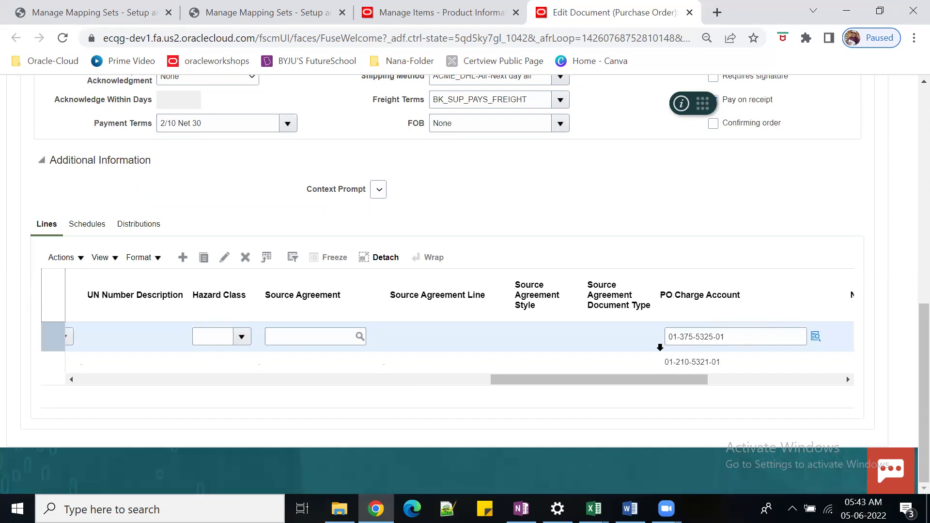
scroll(660, 347, "up", 10)
left_click(753, 160)
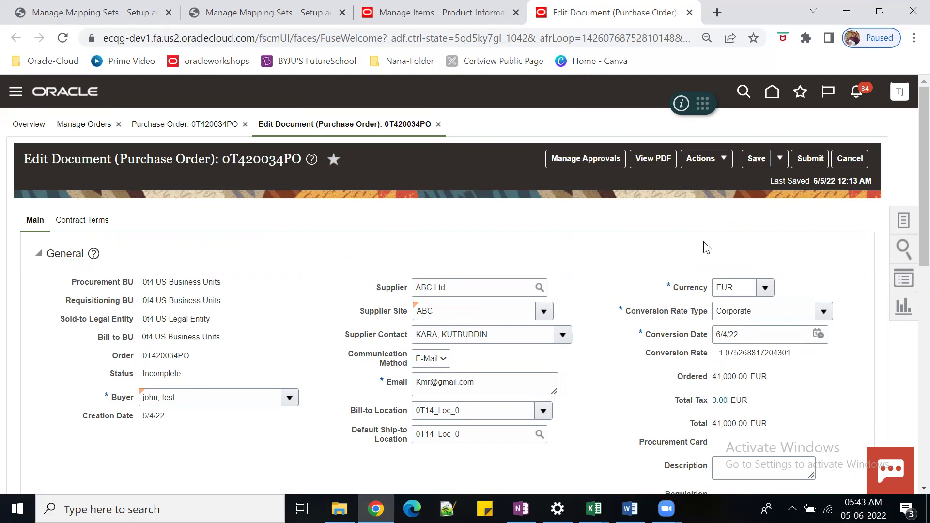
- Attempt to submit the order and acknowledge the missing delivery date error
left_click(810, 159)
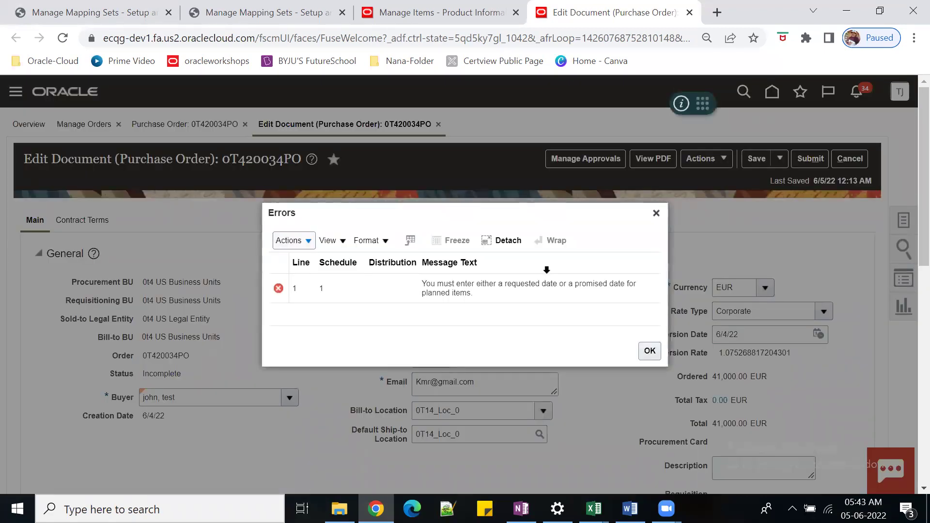
left_click(649, 351)
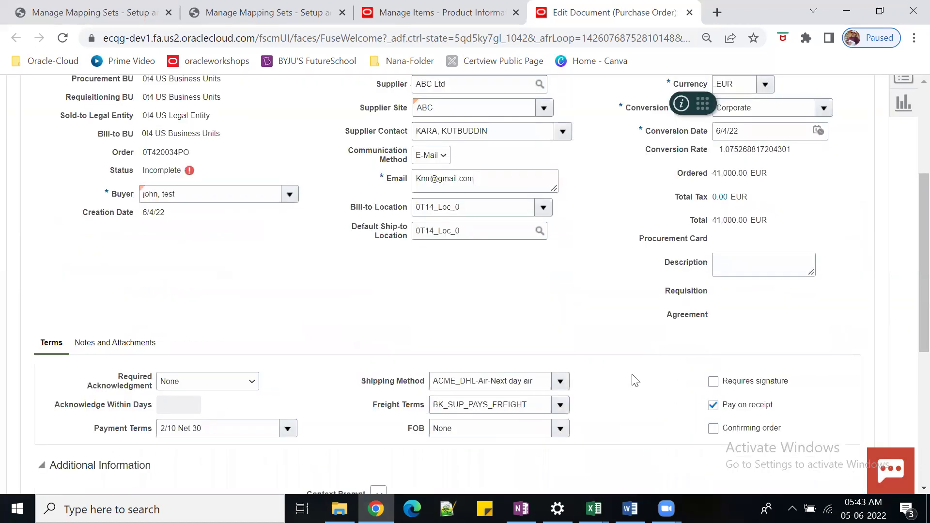
left_click_drag(277, 380, 493, 394)
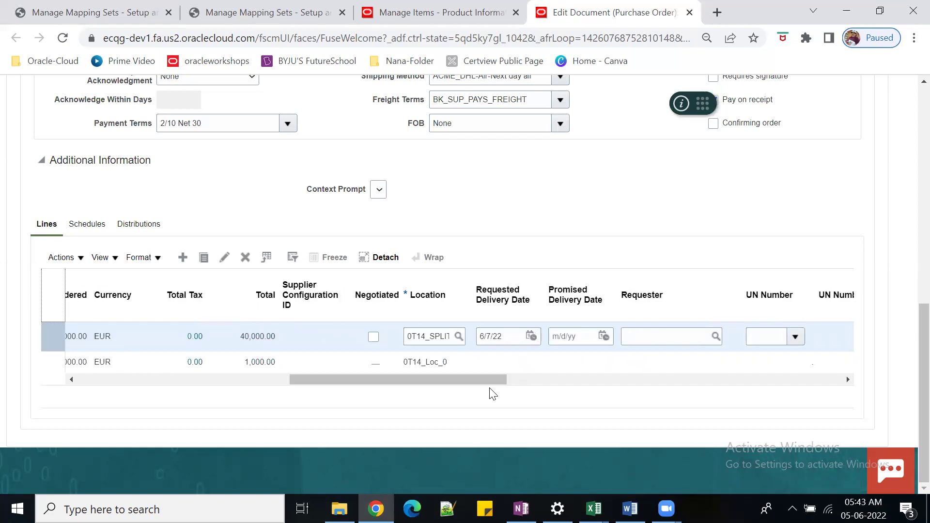
- Set line 1's requested delivery date to 6/7/22 and save the order
left_click(493, 362)
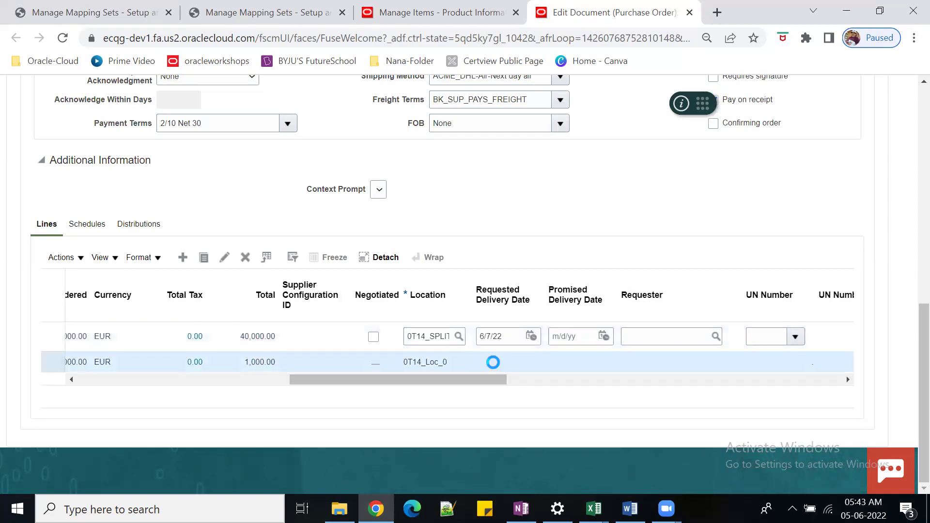
left_click(531, 358)
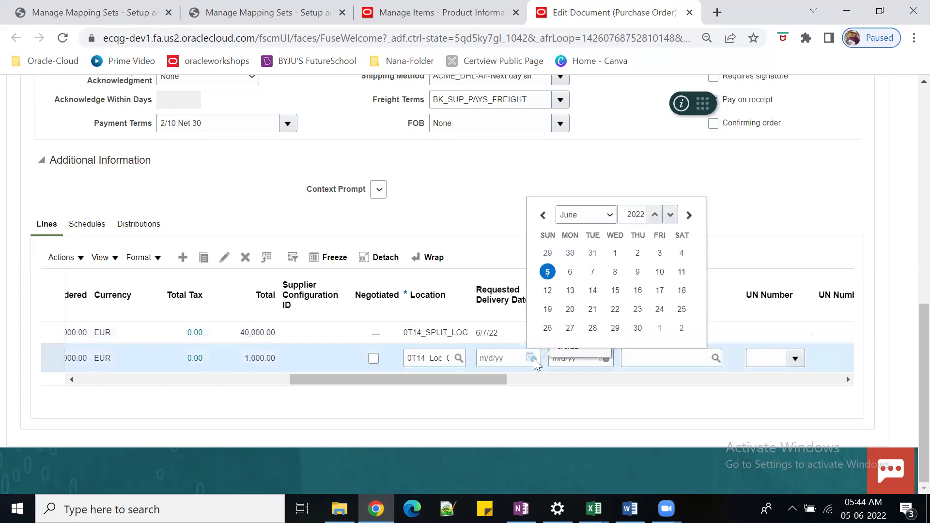
left_click(592, 272)
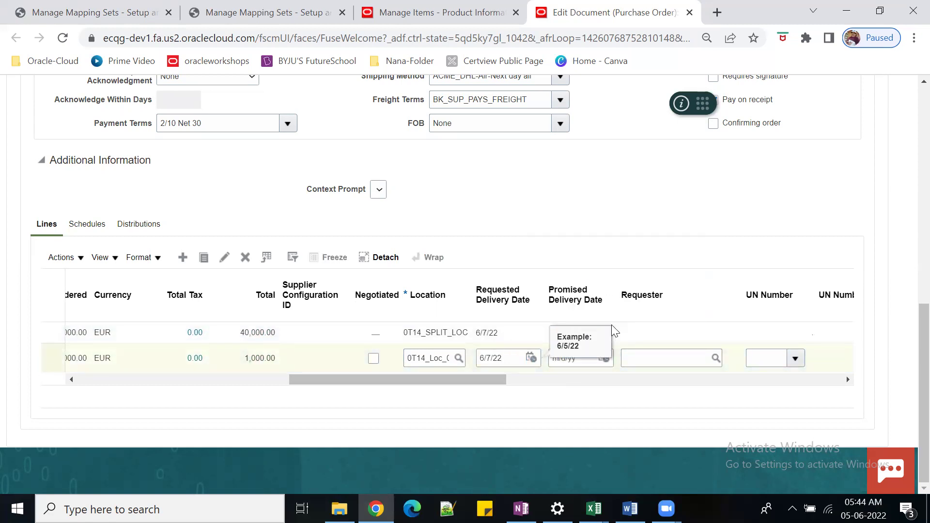
scroll(767, 252, "up", 10)
scroll(766, 171, "down", 2)
scroll(766, 172, "up", 2)
left_click(753, 159)
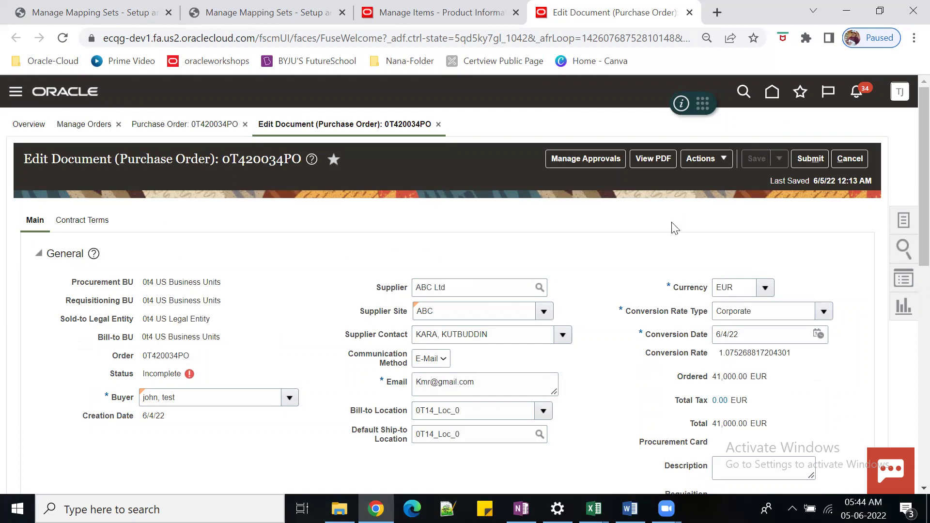
- Submit purchase order 0T420034PO for approval and dismiss the submission confirmation
left_click(810, 159)
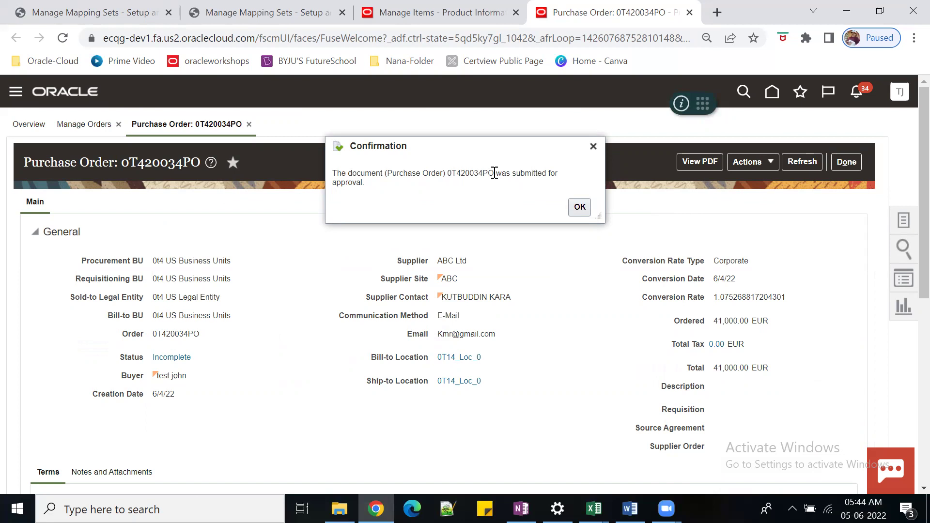
left_click_drag(494, 173, 440, 173)
left_click(579, 207)
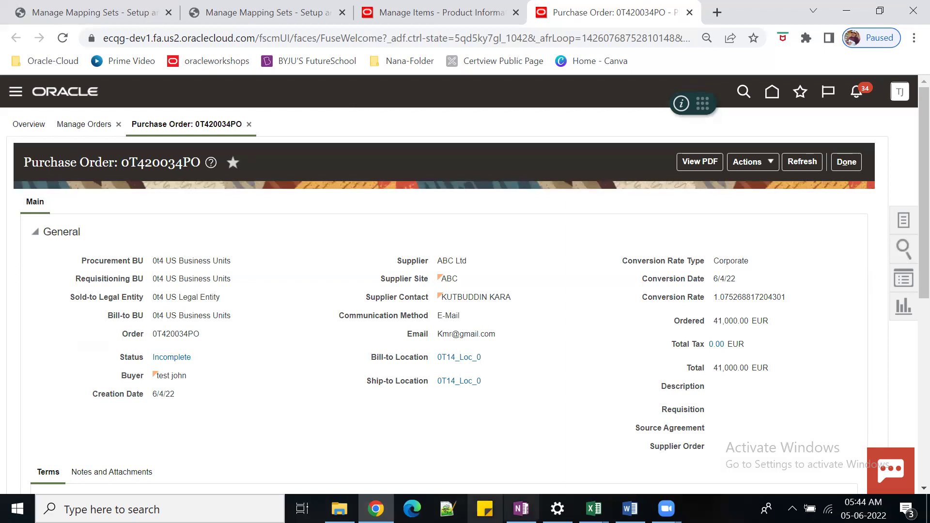
- Close the MarsCloud2 video and open the Beige Black Photo Review Skincare channel art image
left_click(325, 481)
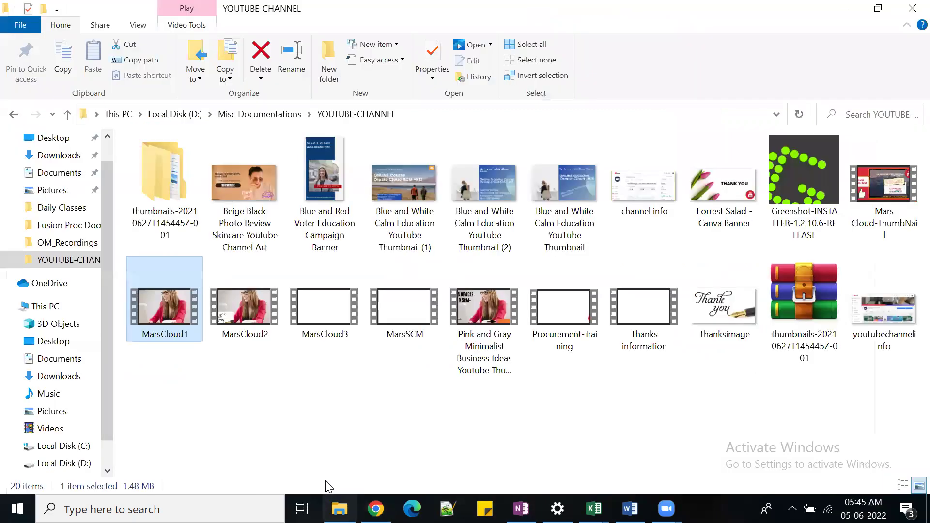
left_click(260, 329)
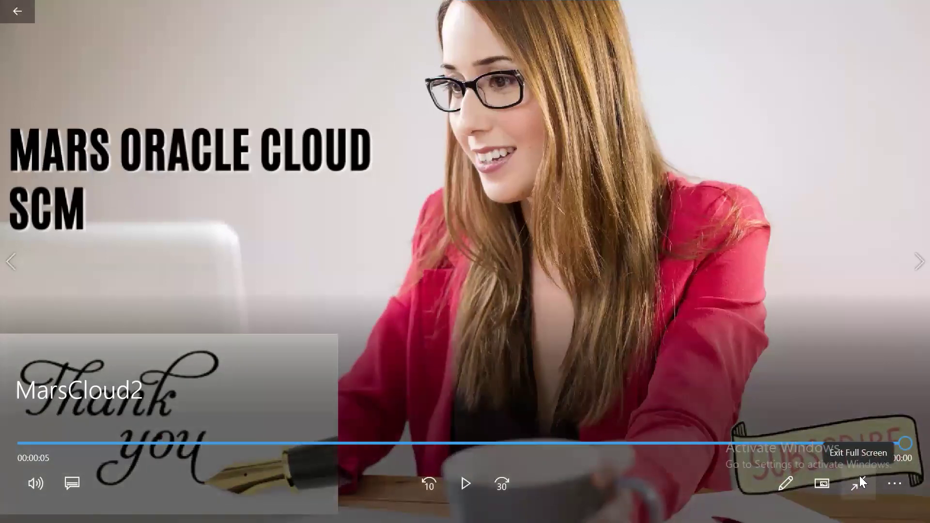
left_click(860, 481)
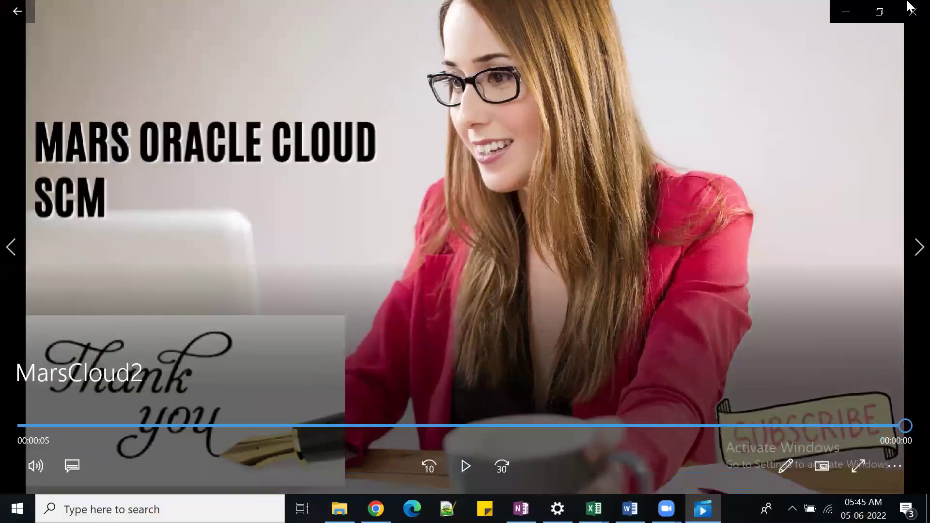
left_click(911, 11)
double_click(236, 183)
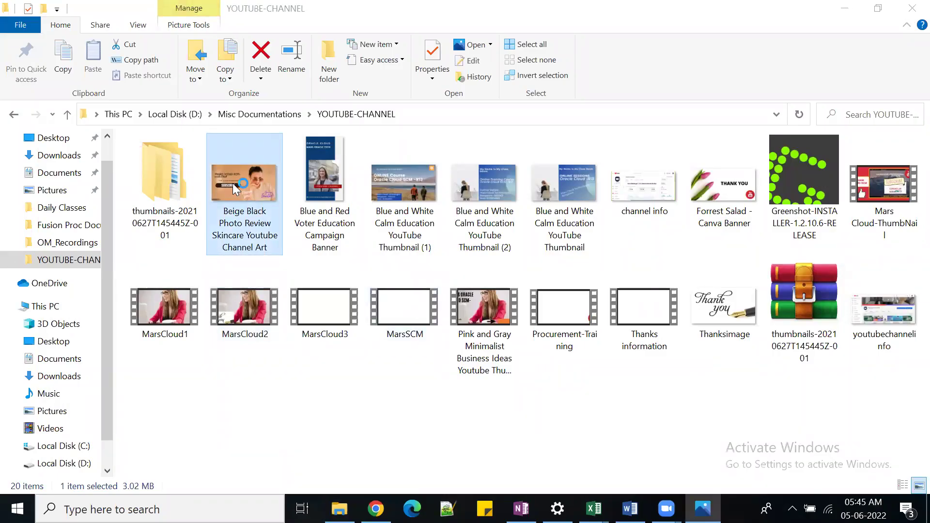